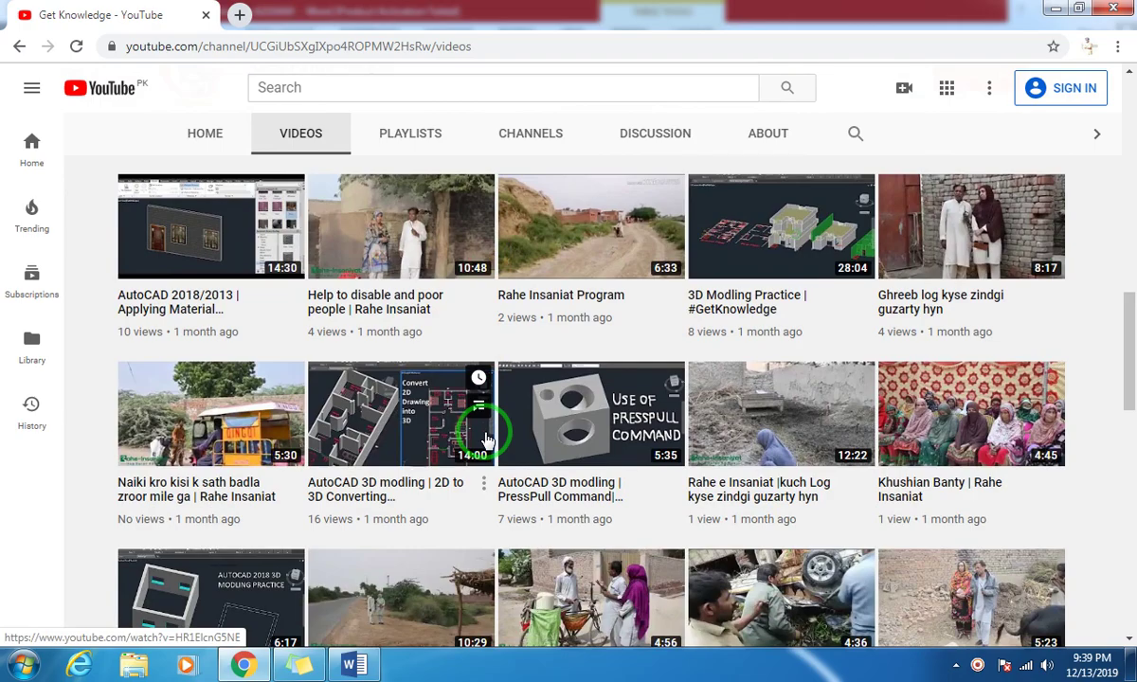
Step: Look through the uploaded videos on the Get Knowledge YouTube channel
{"action": "scroll", "coordinate": [488, 441], "scroll_direction": "down", "scroll_amount": 15}
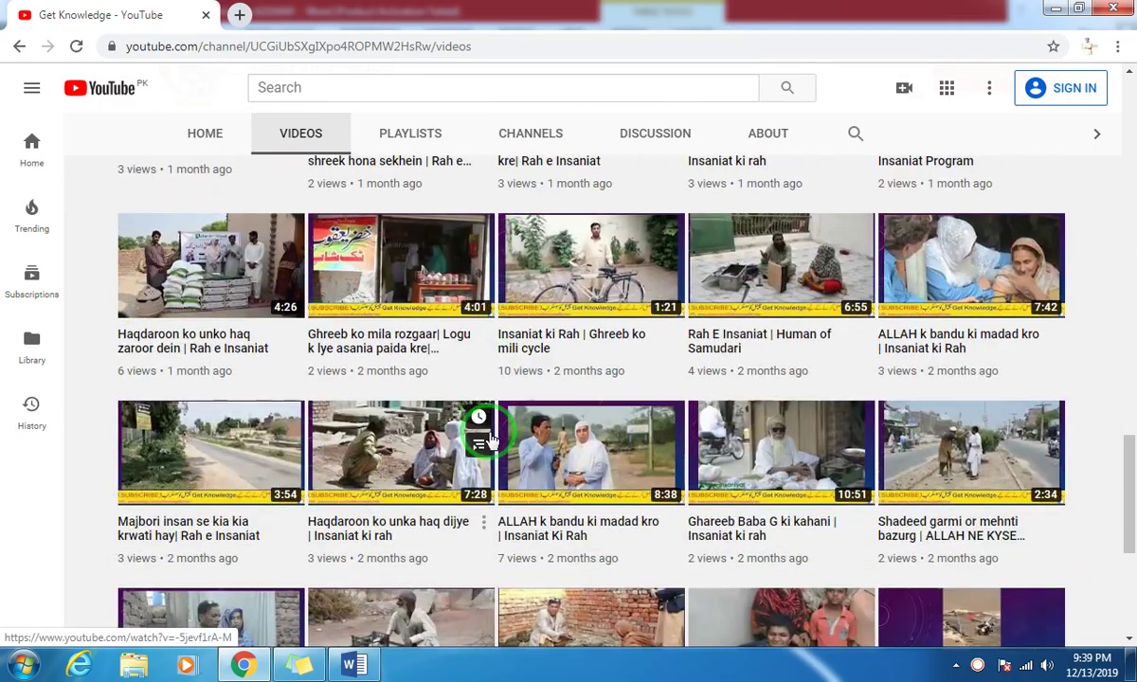
{"action": "scroll", "coordinate": [525, 536], "scroll_direction": "down", "scroll_amount": 10}
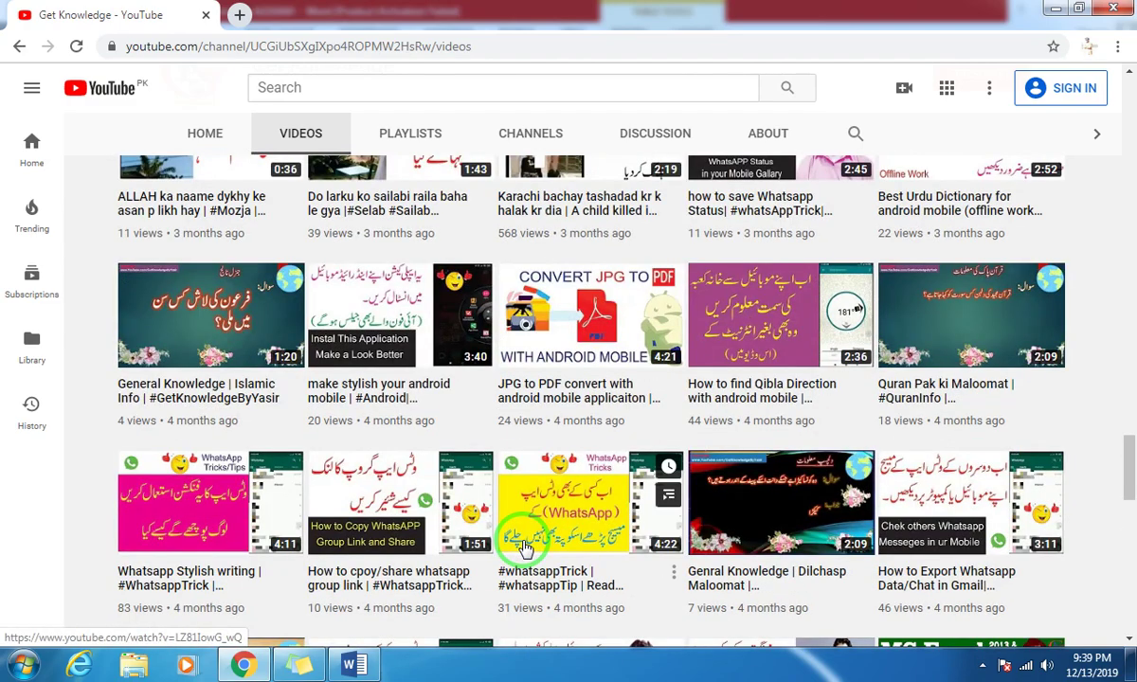
{"action": "scroll", "coordinate": [479, 553], "scroll_direction": "down", "scroll_amount": 2}
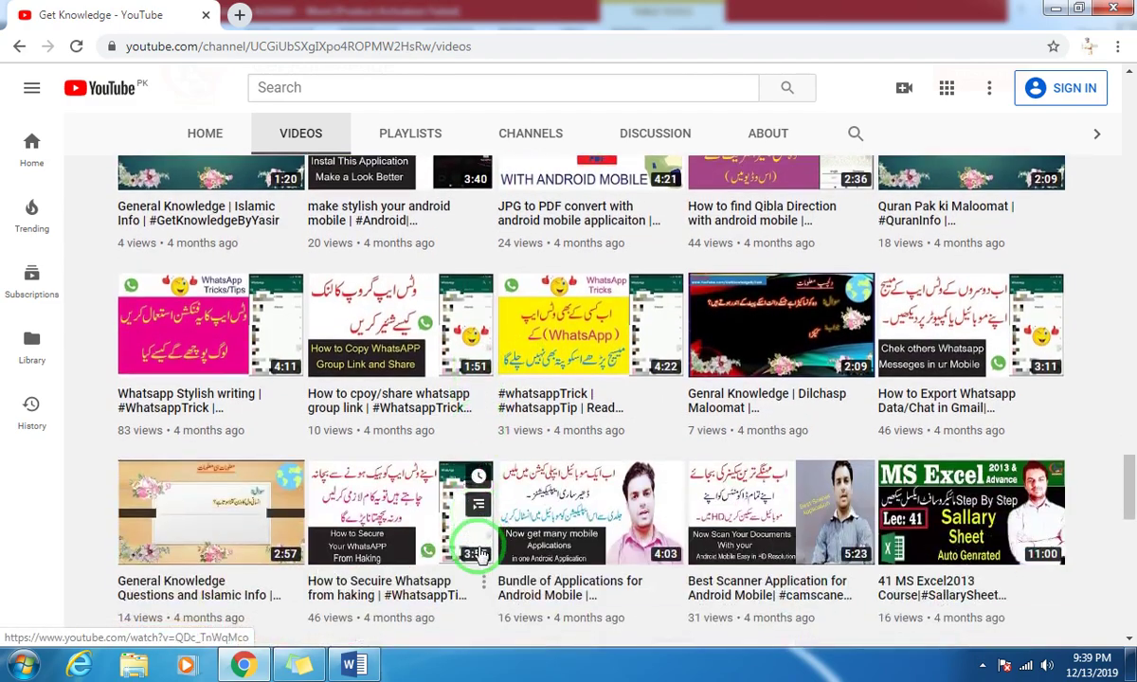
{"action": "scroll", "coordinate": [479, 552], "scroll_direction": "down", "scroll_amount": 5}
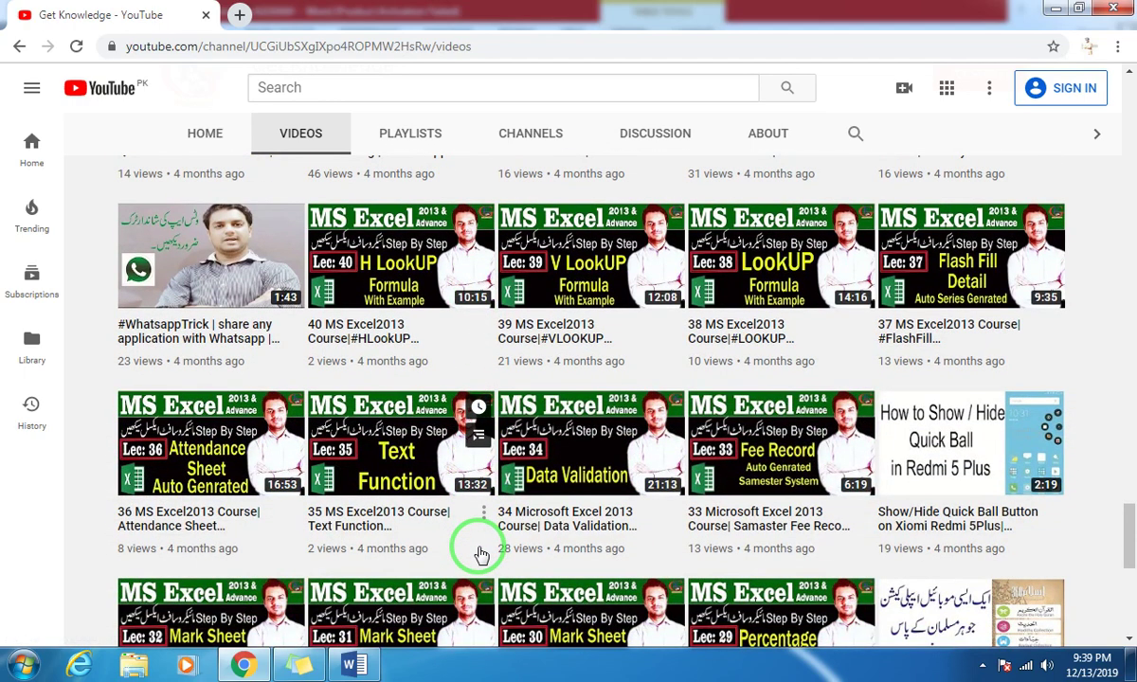
{"action": "scroll", "coordinate": [476, 554], "scroll_direction": "down", "scroll_amount": 4}
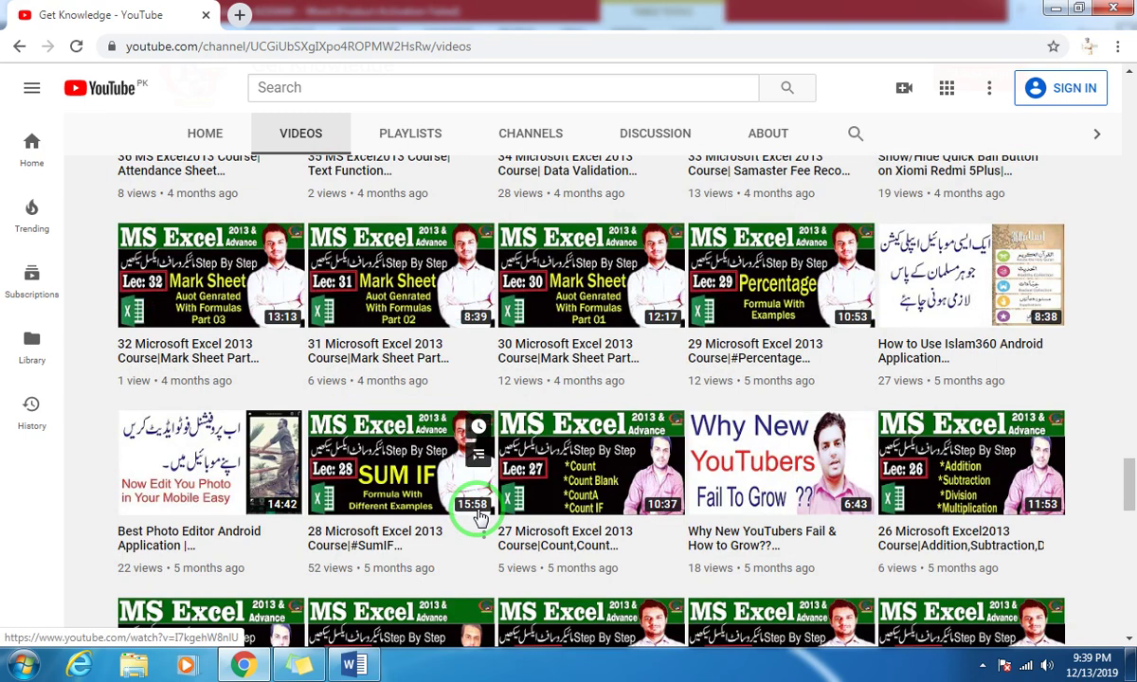
{"action": "scroll", "coordinate": [481, 517], "scroll_direction": "down", "scroll_amount": 4}
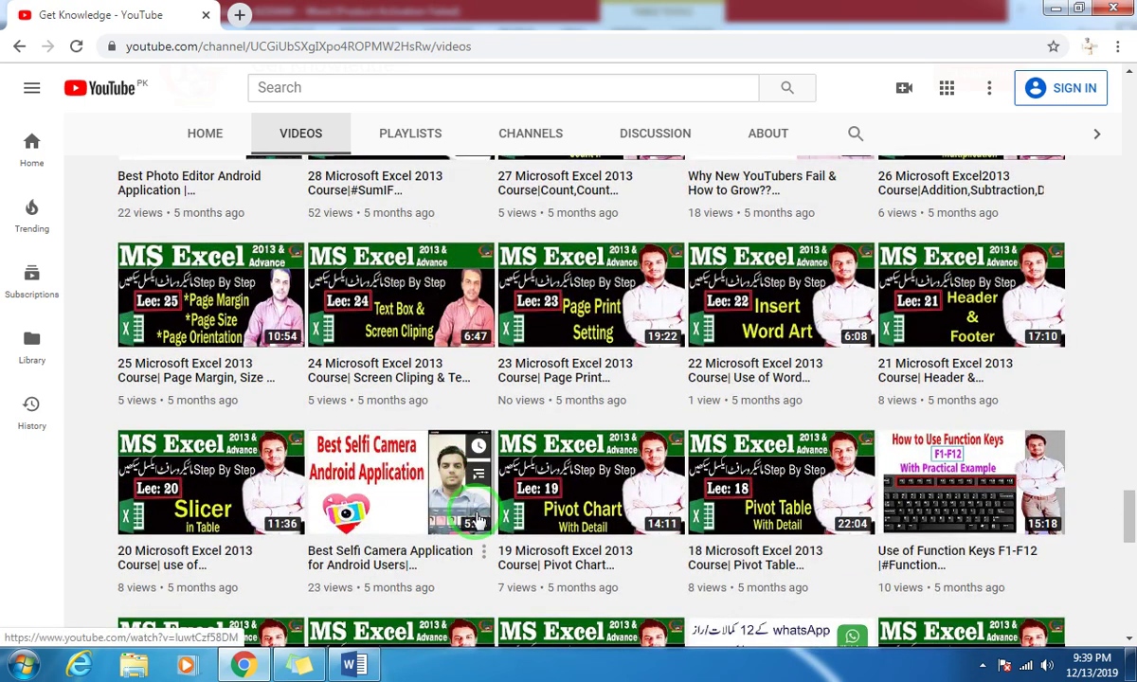
{"action": "scroll", "coordinate": [479, 520], "scroll_direction": "up", "scroll_amount": 10}
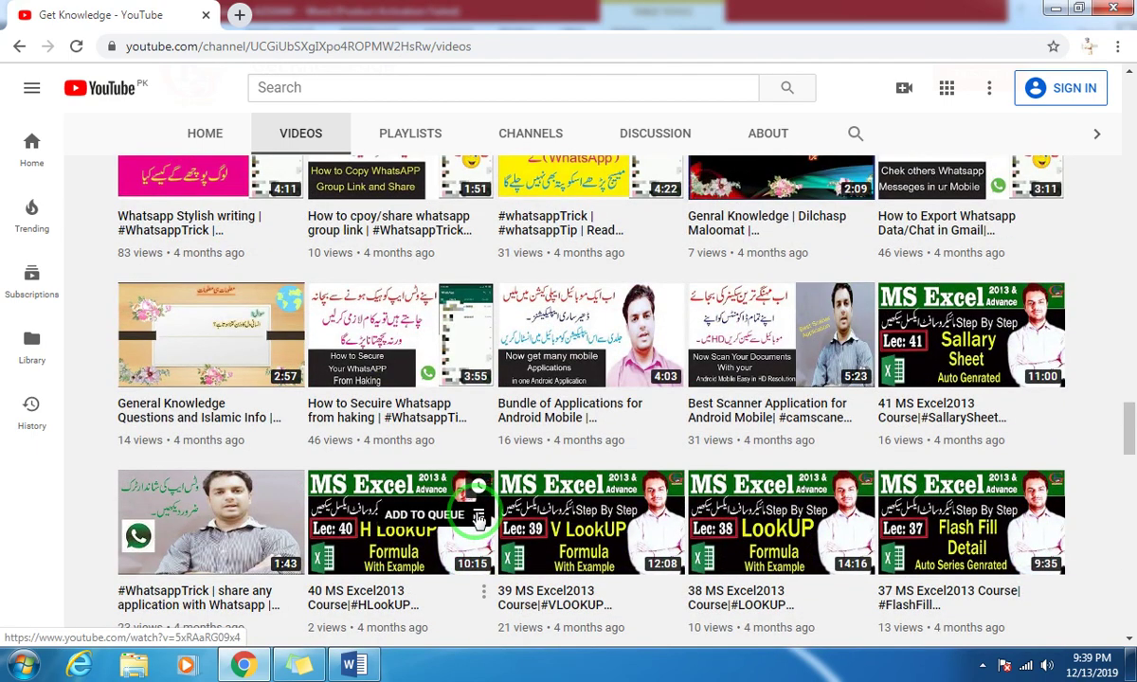
{"action": "scroll", "coordinate": [479, 519], "scroll_direction": "up", "scroll_amount": 15}
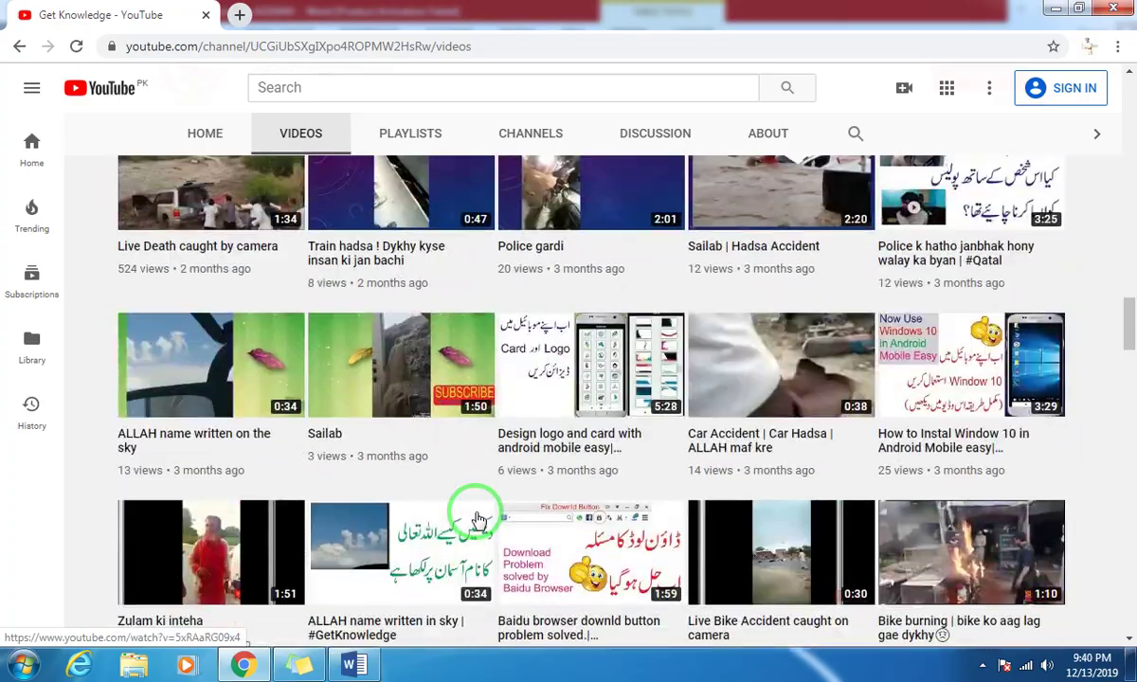
{"action": "scroll", "coordinate": [479, 520], "scroll_direction": "up", "scroll_amount": 10}
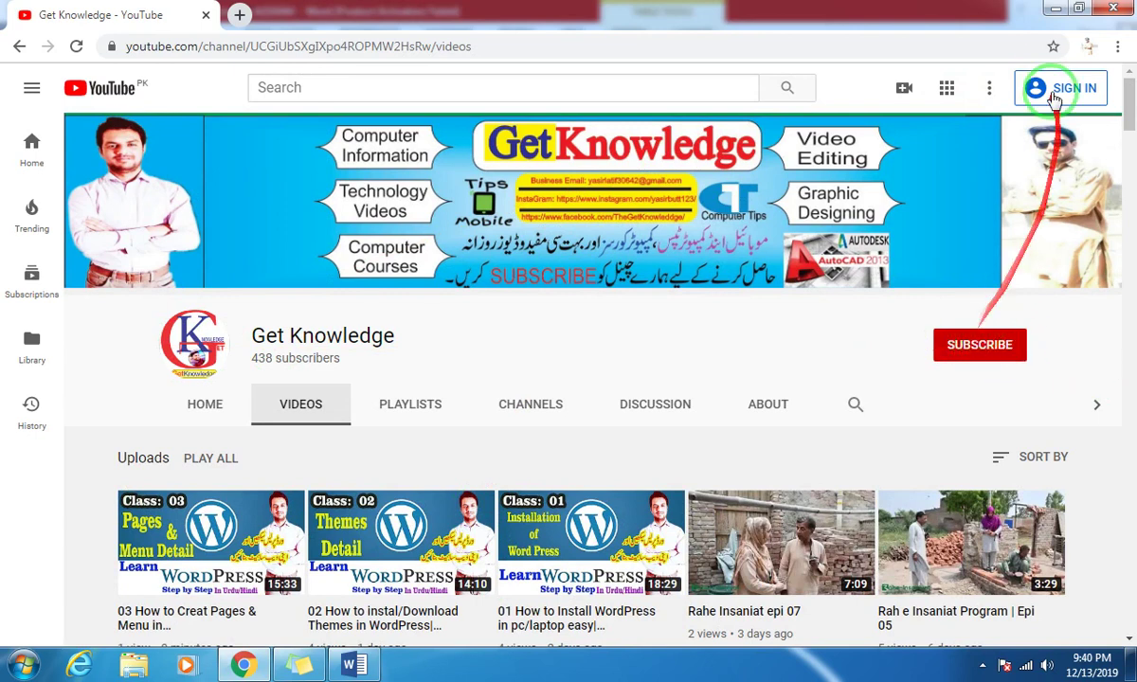
Step: Minimize the open browser and Word windows and refresh the desktop
{"action": "left_click", "coordinate": [1055, 9]}
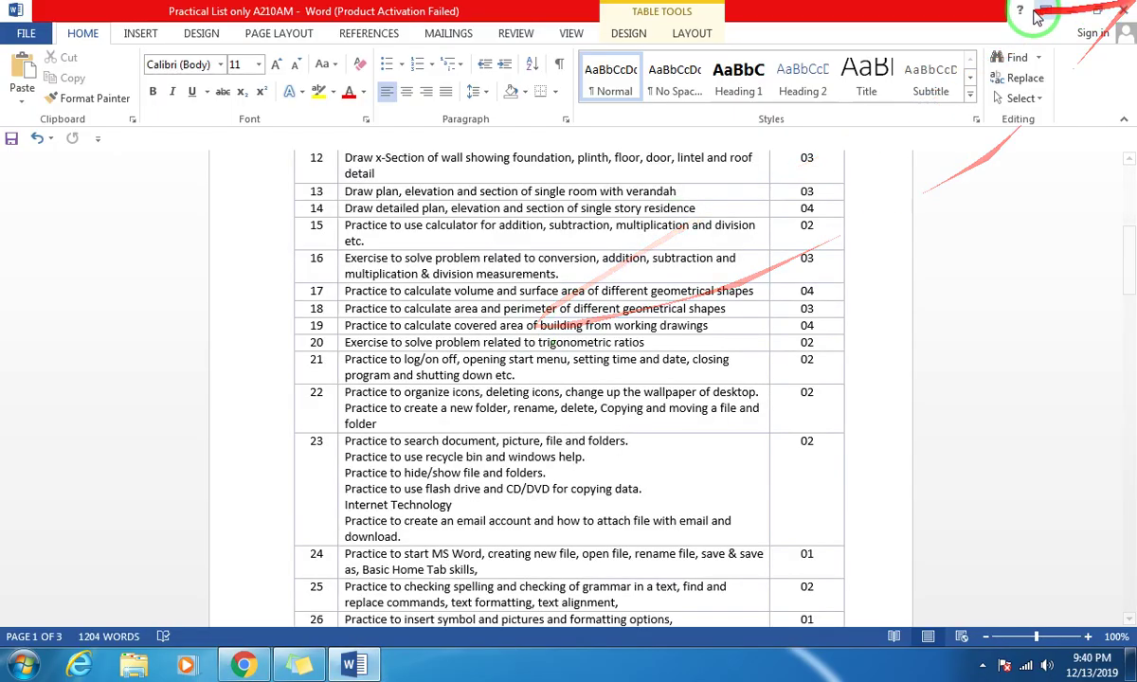
{"action": "left_click", "coordinate": [1071, 11]}
{"action": "right_click", "coordinate": [513, 222]}
{"action": "left_click", "coordinate": [557, 275]}
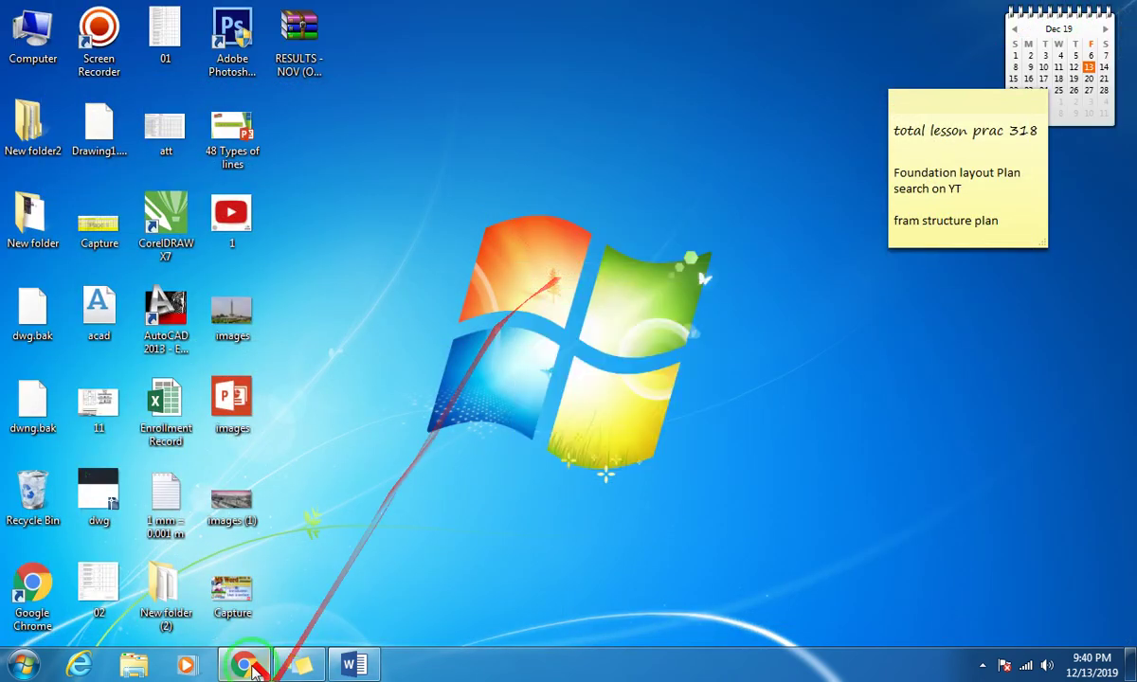
Step: Switch back to Chrome and open getknowledgebyyasir2.000webhostapp.com in a new browser tab
{"action": "left_click", "coordinate": [244, 665]}
{"action": "left_click", "coordinate": [226, 14]}
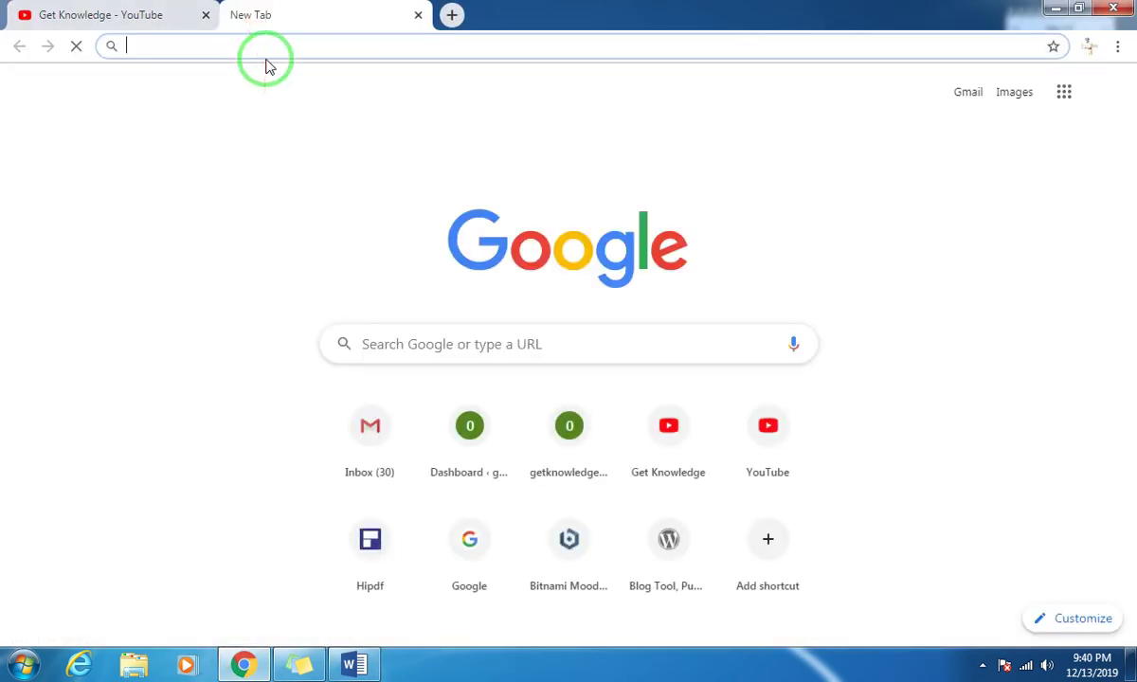
{"action": "type", "text": "get"}
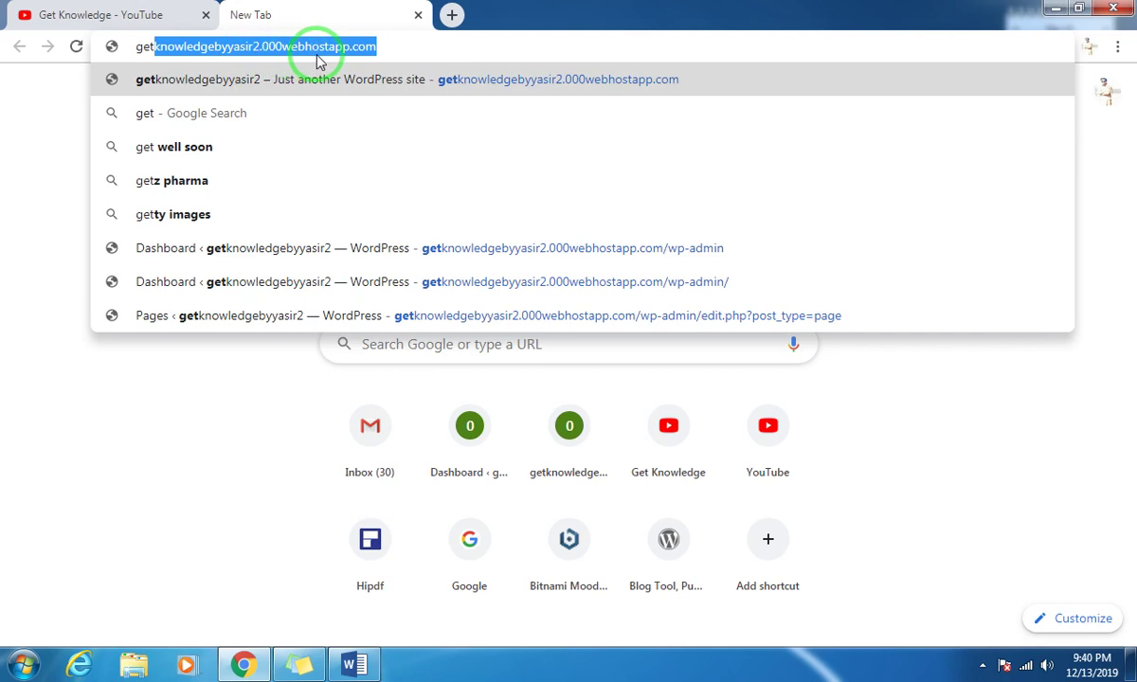
{"action": "key", "text": "Return"}
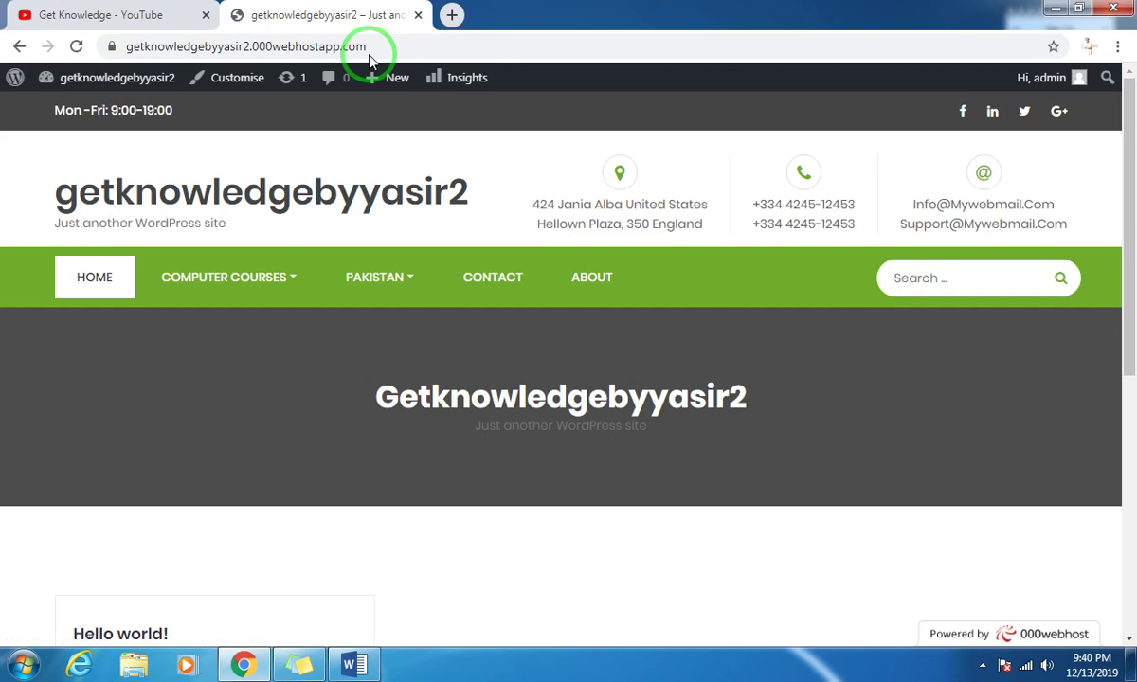
Step: Open the site's WordPress dashboard by adding /wp-admin to its address, and dismiss the Cyber Monday Sale banner
{"action": "left_click", "coordinate": [371, 56]}
{"action": "key", "text": "End"}
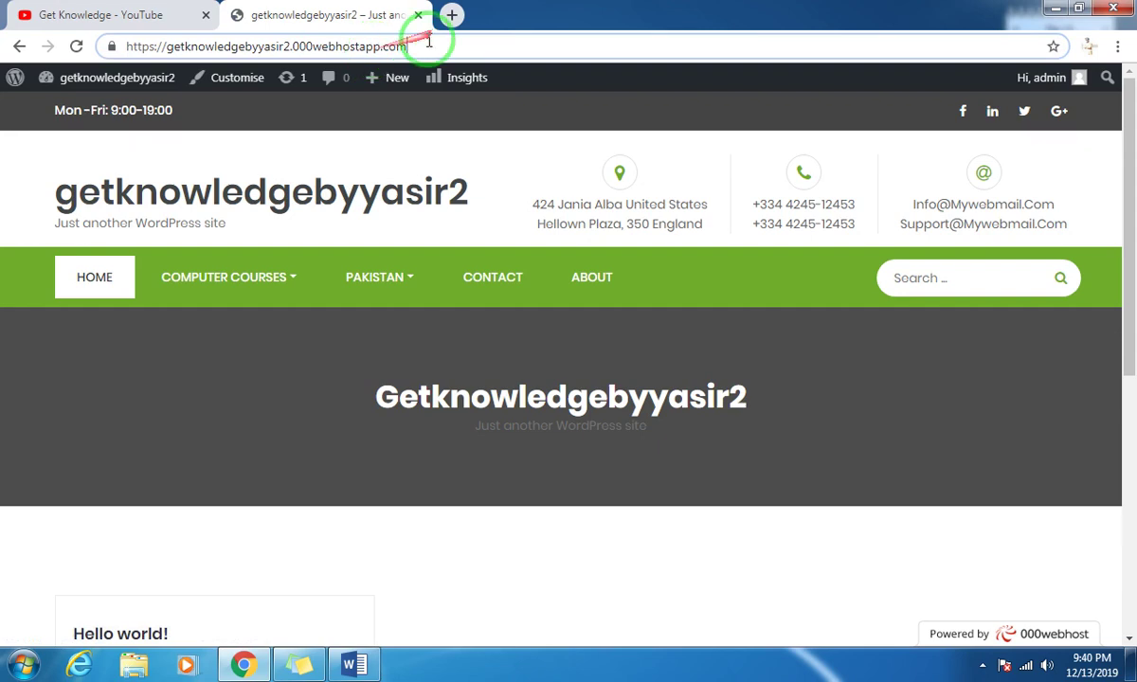
{"action": "type", "text": "/"}
{"action": "type", "text": "w"}
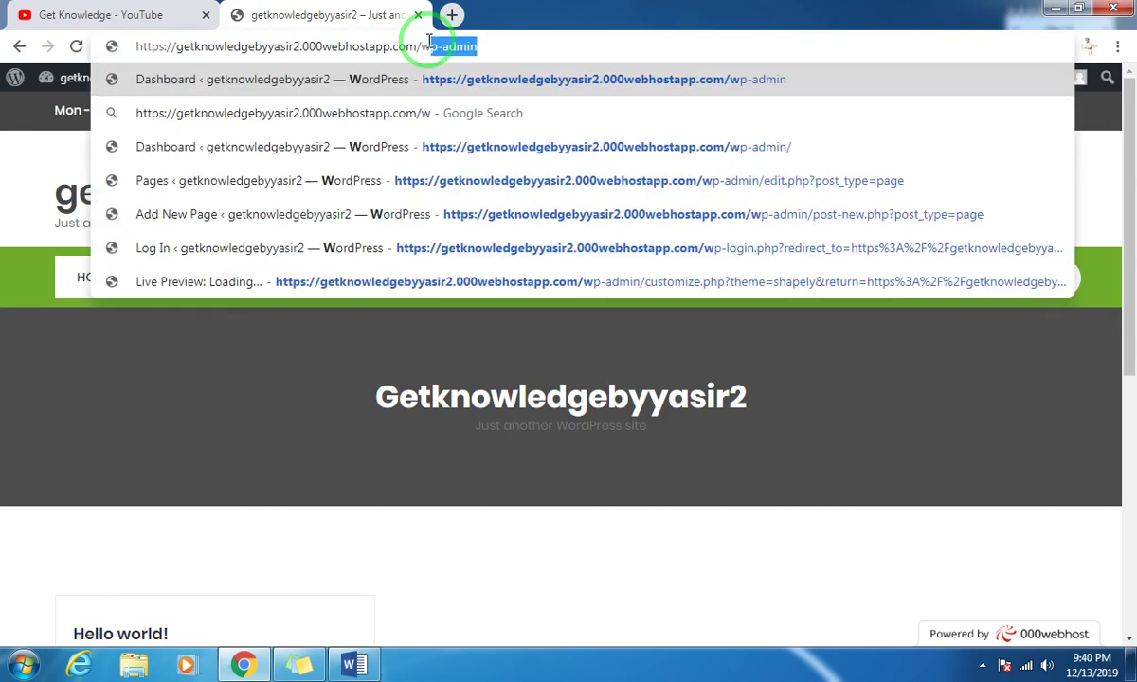
{"action": "type", "text": "p-admin"}
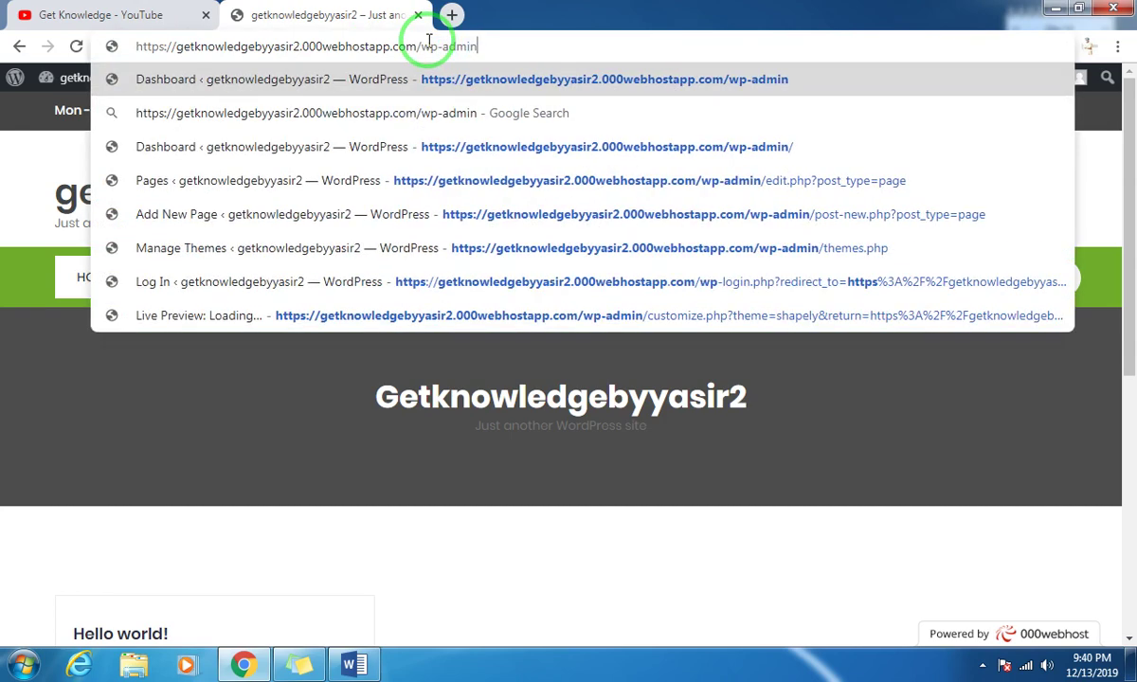
{"action": "key", "text": "Return"}
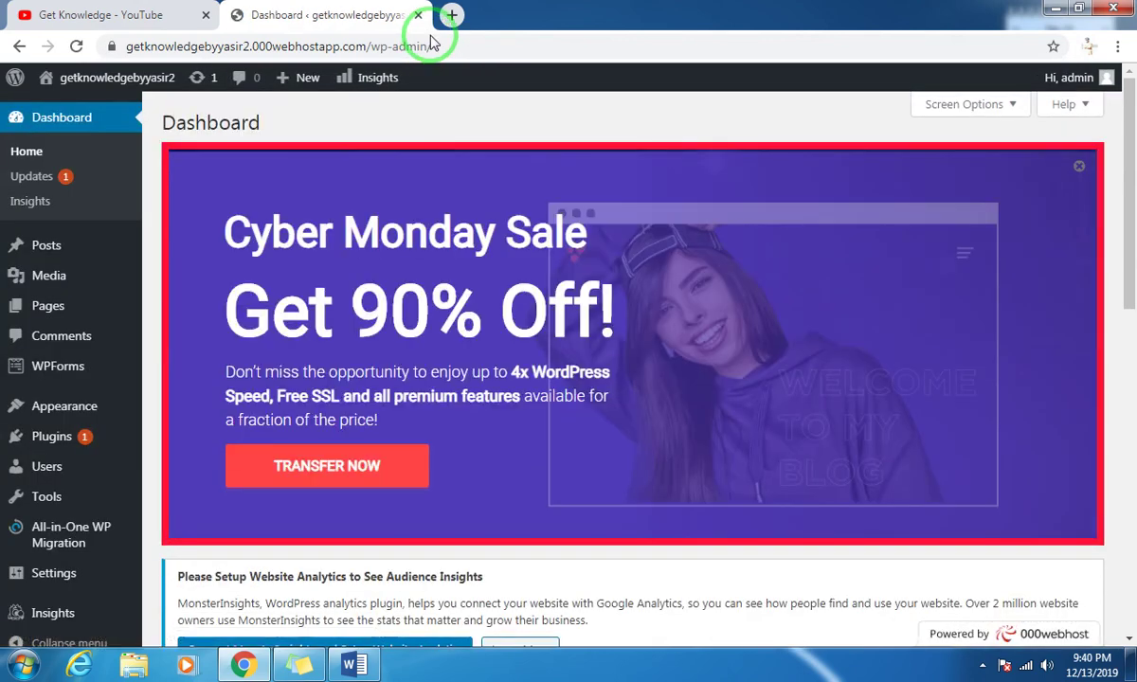
{"action": "left_click", "coordinate": [1079, 171]}
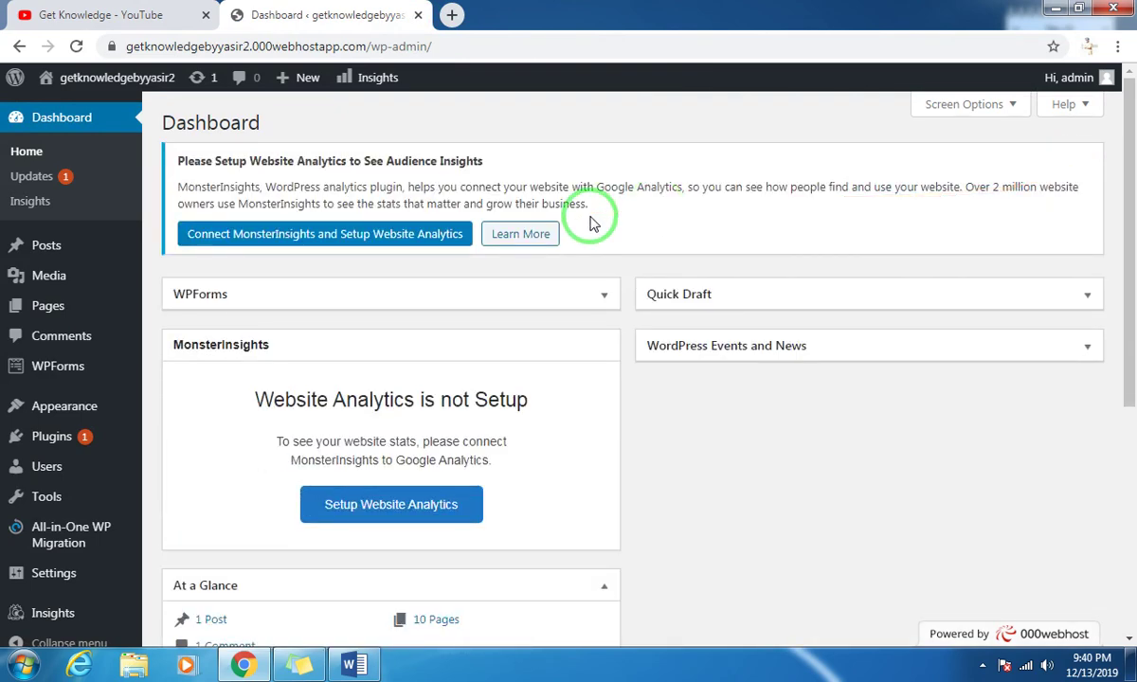
{"action": "scroll", "coordinate": [340, 360], "scroll_direction": "down", "scroll_amount": 4}
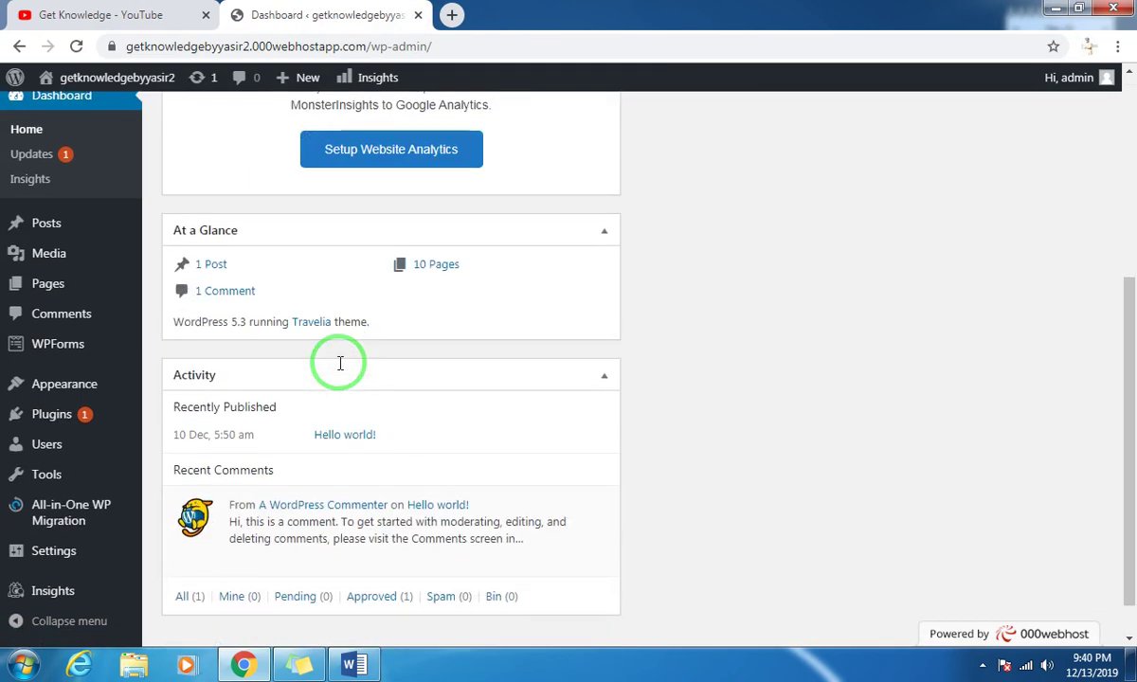
{"action": "scroll", "coordinate": [341, 363], "scroll_direction": "down", "scroll_amount": 1}
{"action": "left_click", "coordinate": [189, 17]}
{"action": "left_click", "coordinate": [313, 15]}
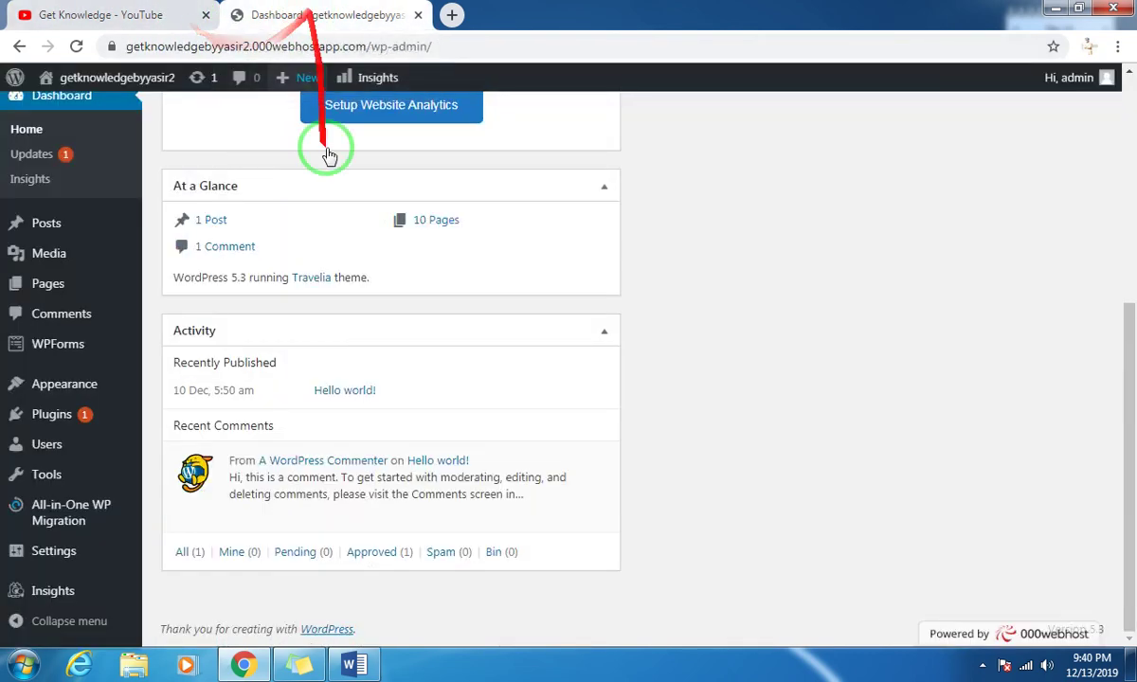
{"action": "left_click", "coordinate": [113, 134]}
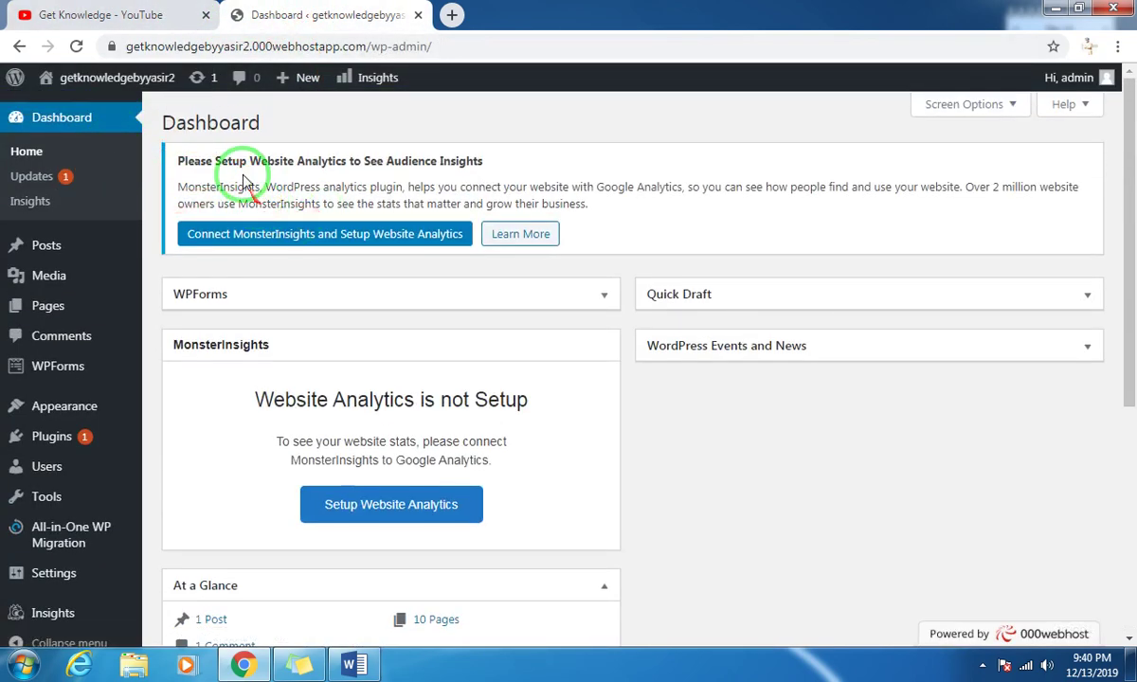
Step: Open the live site in a new browser tab and examine its home page and the Pakistan and Computer Courses submenus
{"action": "right_click", "coordinate": [96, 87]}
{"action": "left_click", "coordinate": [132, 91]}
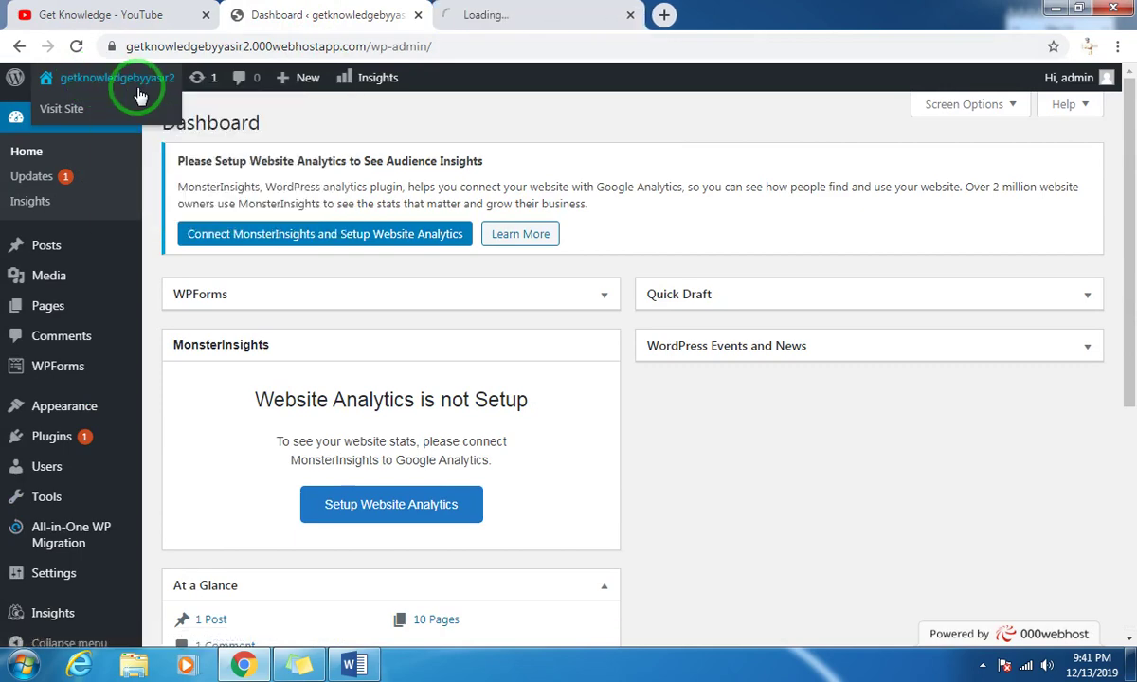
{"action": "left_click", "coordinate": [472, 17]}
{"action": "scroll", "coordinate": [368, 381], "scroll_direction": "down", "scroll_amount": 3}
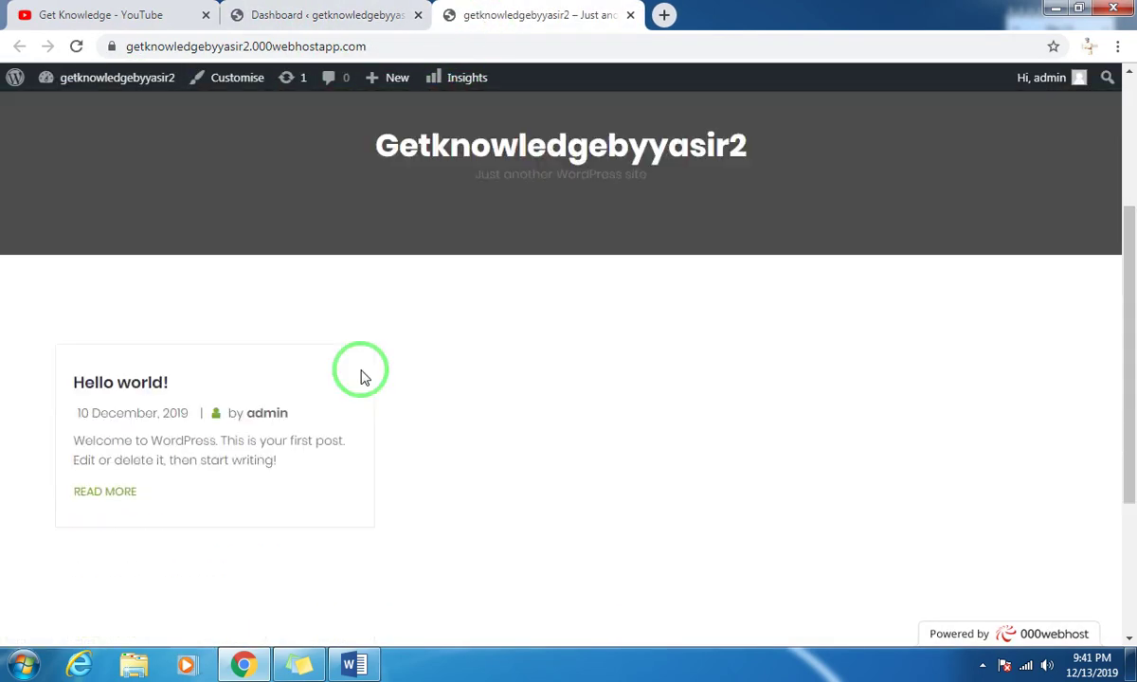
{"action": "scroll", "coordinate": [363, 377], "scroll_direction": "down", "scroll_amount": 3}
{"action": "scroll", "coordinate": [356, 374], "scroll_direction": "up", "scroll_amount": 7}
{"action": "mouse_move", "coordinate": [540, 388]}
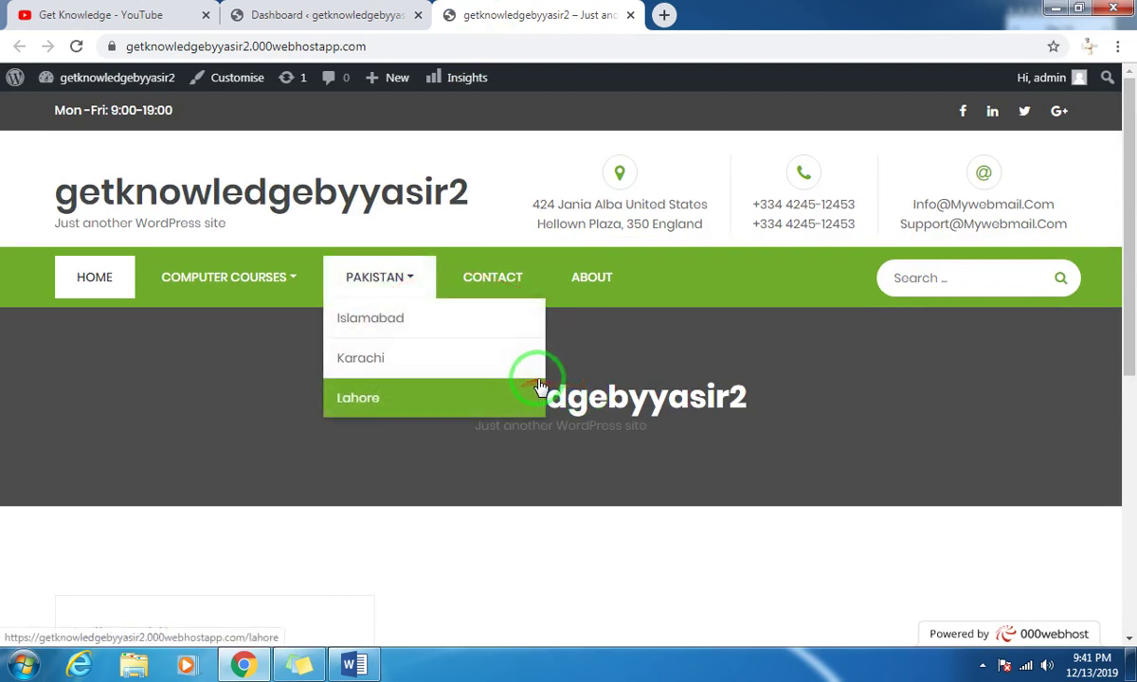
{"action": "mouse_move", "coordinate": [254, 294]}
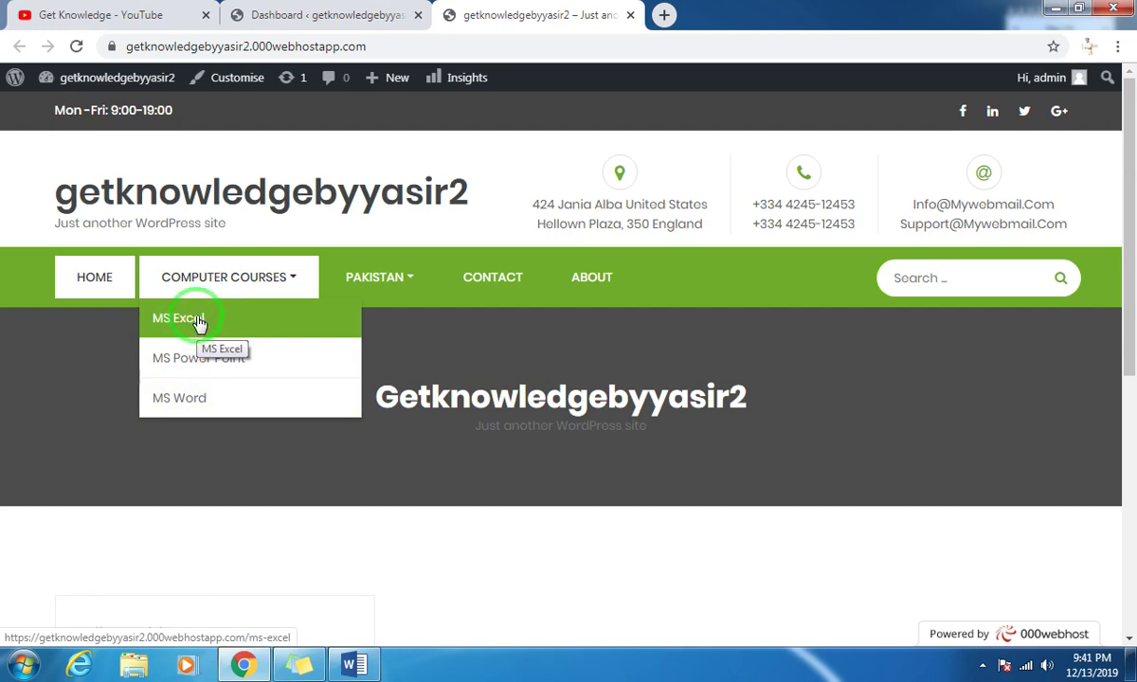
{"action": "left_click", "coordinate": [327, 15]}
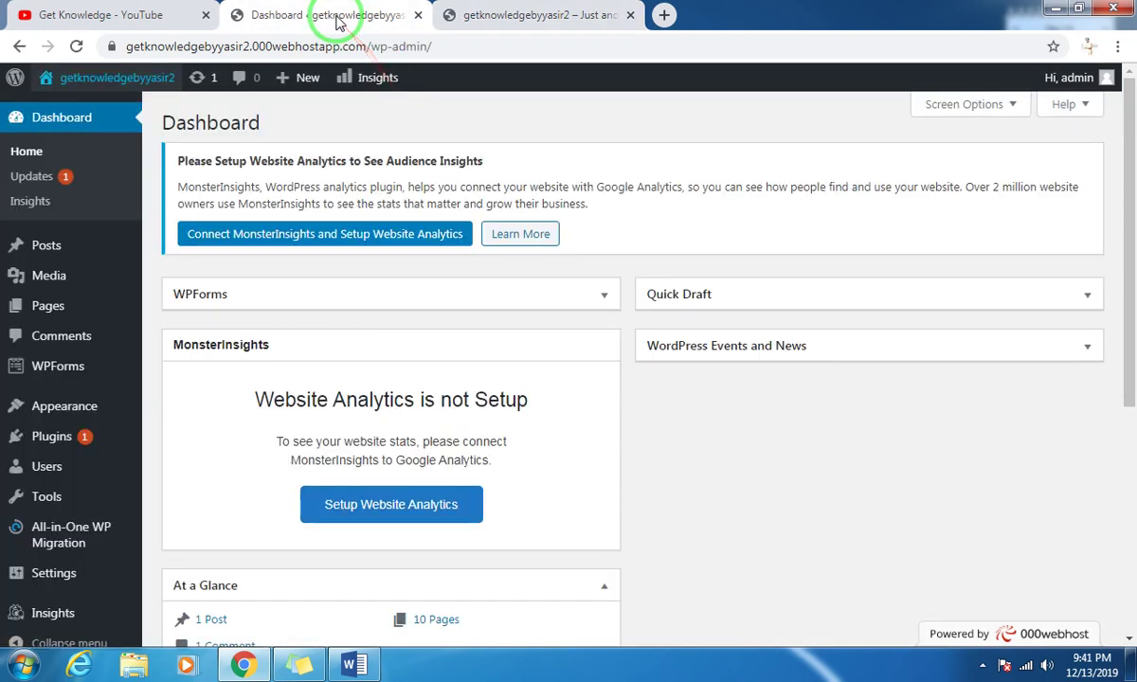
{"action": "mouse_move", "coordinate": [118, 301]}
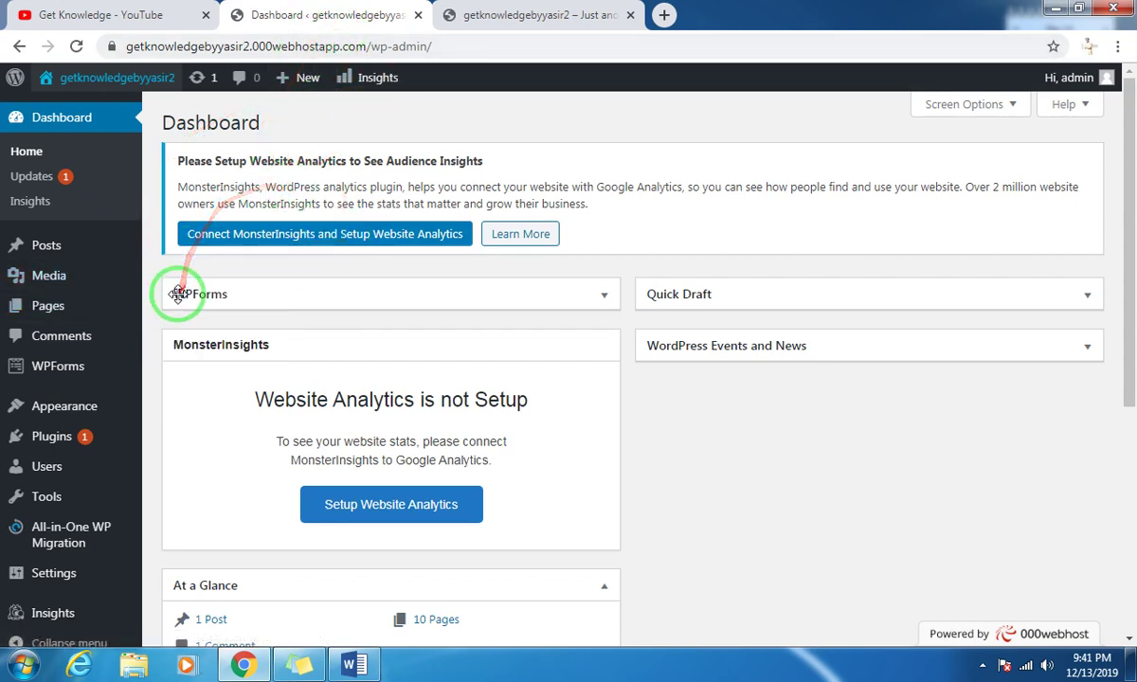
{"action": "mouse_move", "coordinate": [53, 254]}
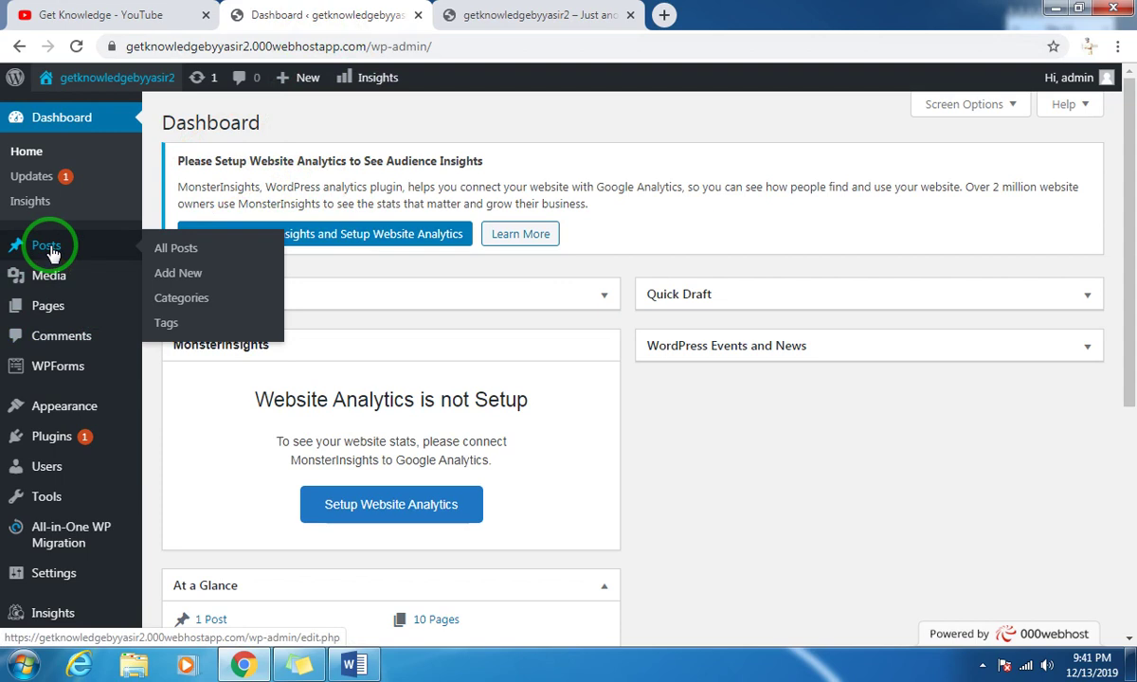
{"action": "left_click", "coordinate": [179, 285]}
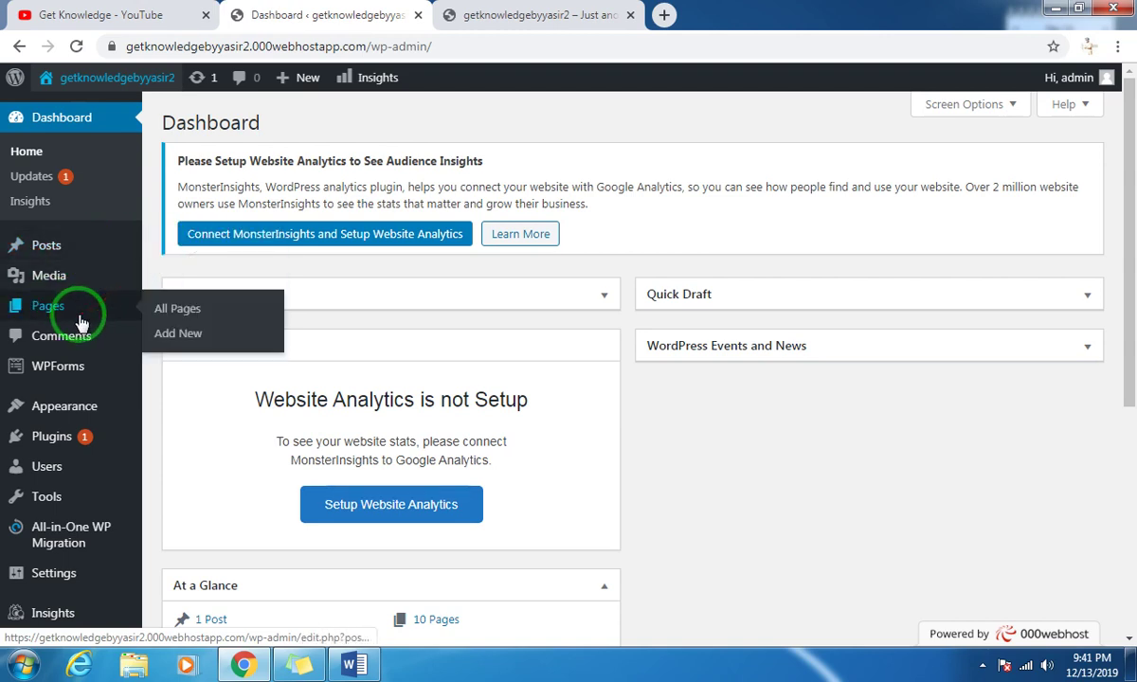
{"action": "left_click", "coordinate": [453, 14]}
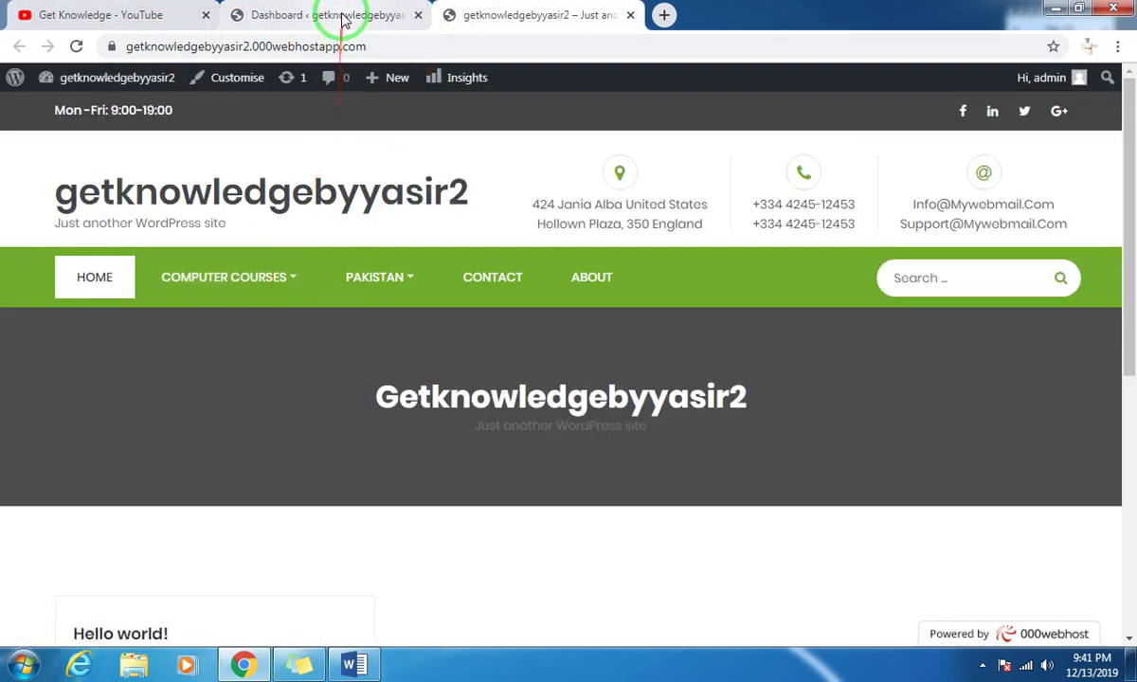
Step: Return to the WordPress dashboard and open the editor for the site's navigation menus
{"action": "left_click", "coordinate": [398, 15]}
{"action": "scroll", "coordinate": [114, 398], "scroll_direction": "down", "scroll_amount": 2}
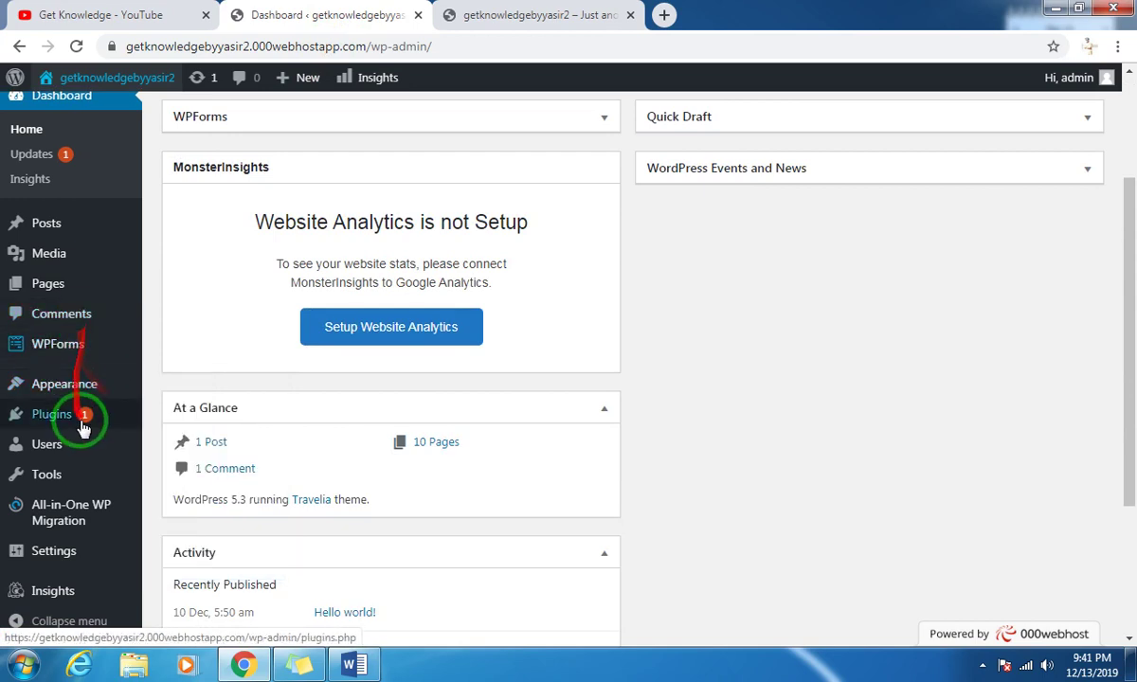
{"action": "mouse_move", "coordinate": [81, 397]}
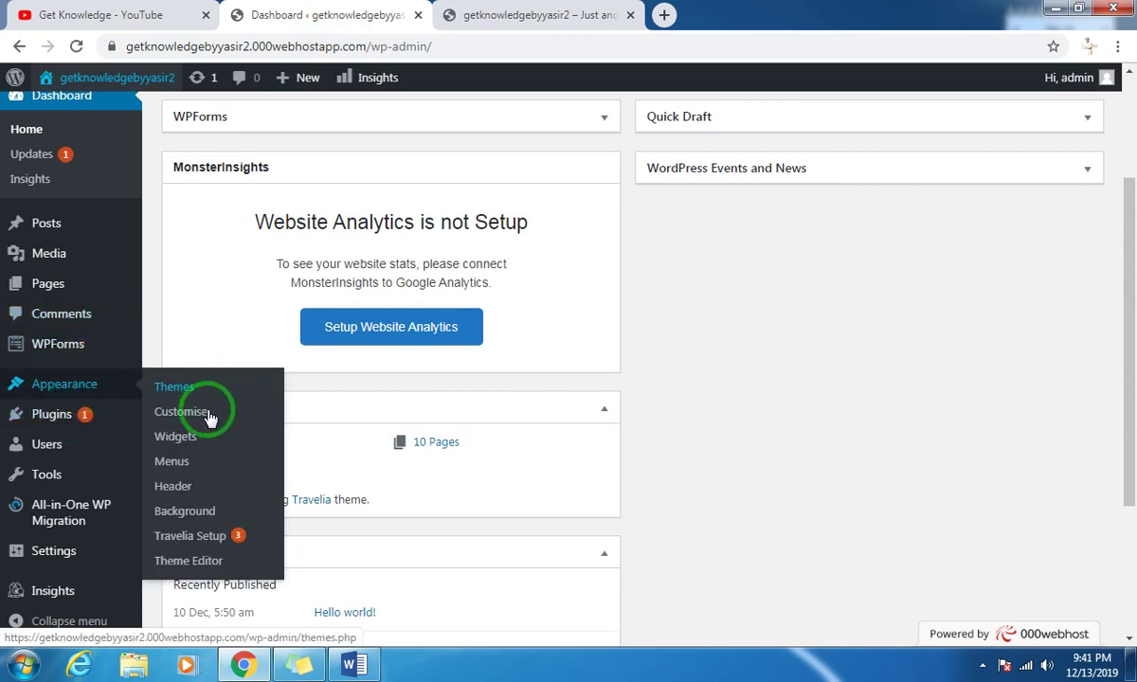
{"action": "left_click", "coordinate": [186, 468]}
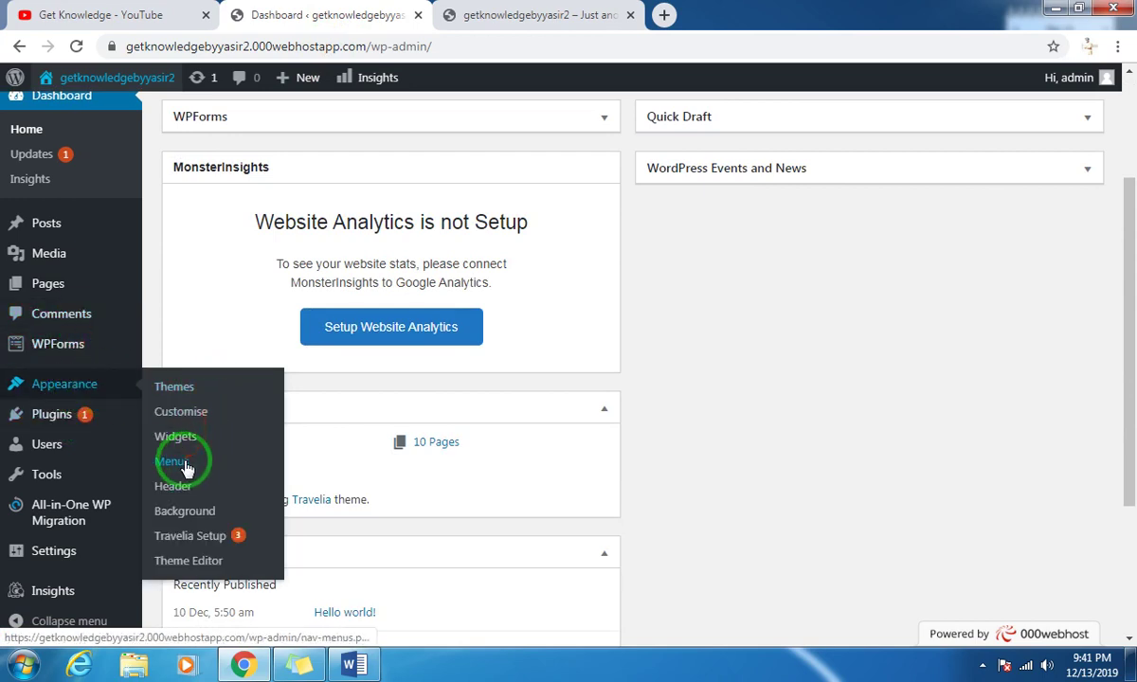
{"action": "left_click", "coordinate": [186, 468]}
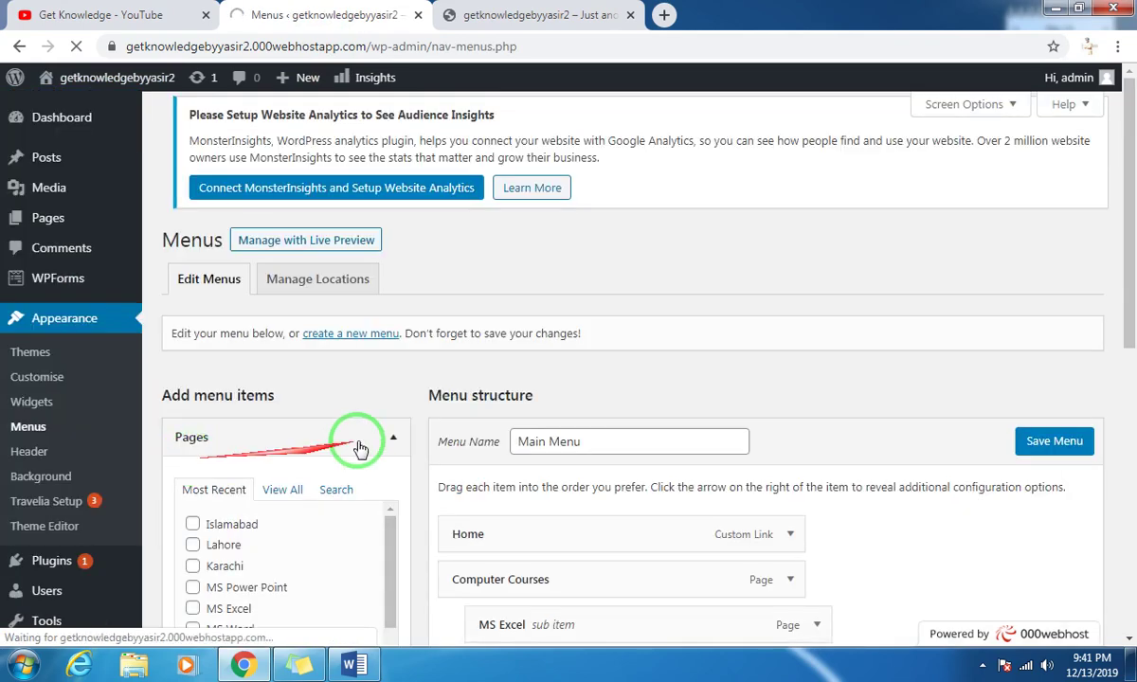
Step: Remove the MS Excel, MS Power Point and MS Word sub items under Computer Courses and save Main Menu
{"action": "scroll", "coordinate": [405, 432], "scroll_direction": "down", "scroll_amount": 3}
{"action": "scroll", "coordinate": [406, 434], "scroll_direction": "down", "scroll_amount": 5}
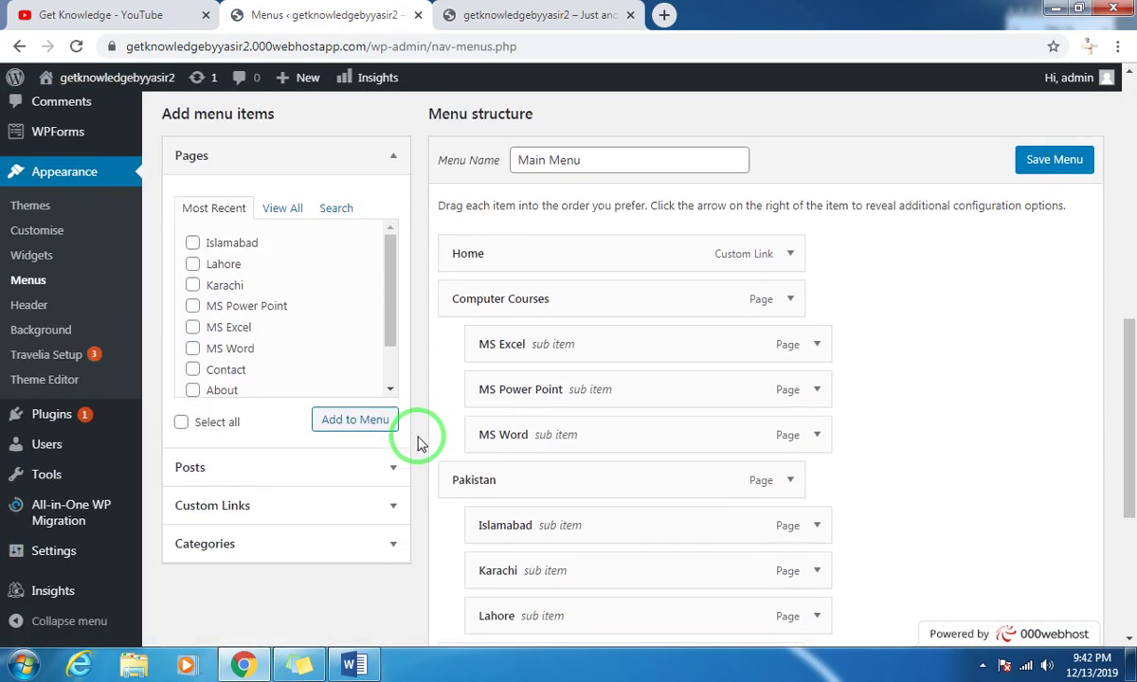
{"action": "left_click", "coordinate": [817, 346]}
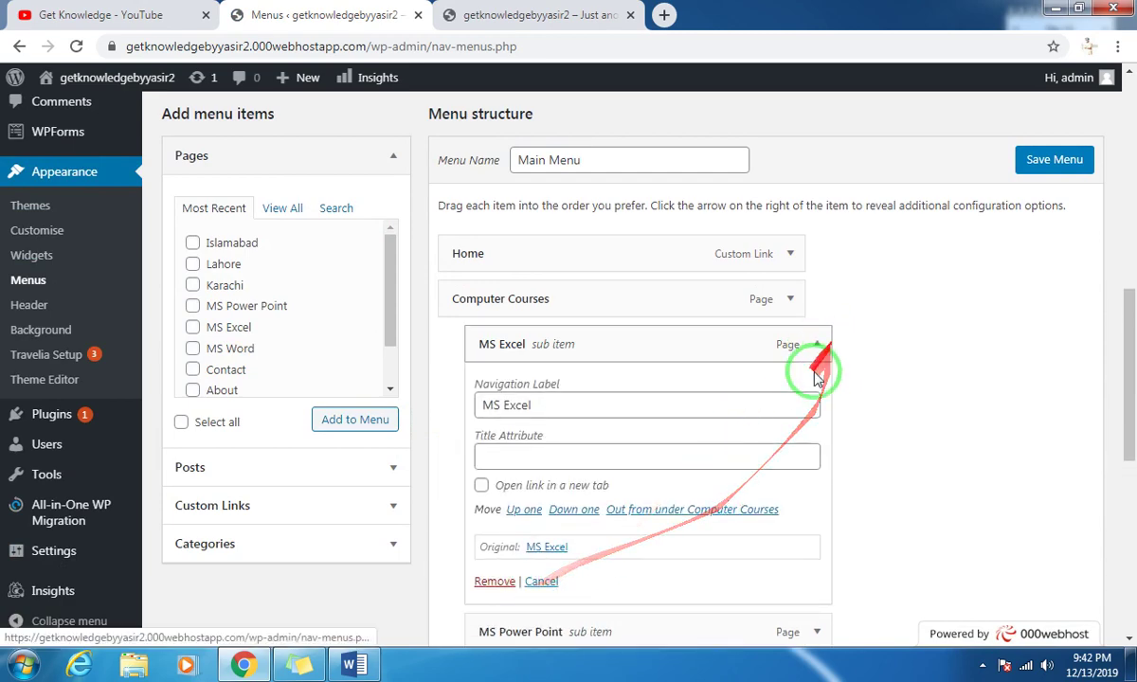
{"action": "scroll", "coordinate": [528, 634], "scroll_direction": "down", "scroll_amount": 1}
{"action": "left_click", "coordinate": [501, 502]}
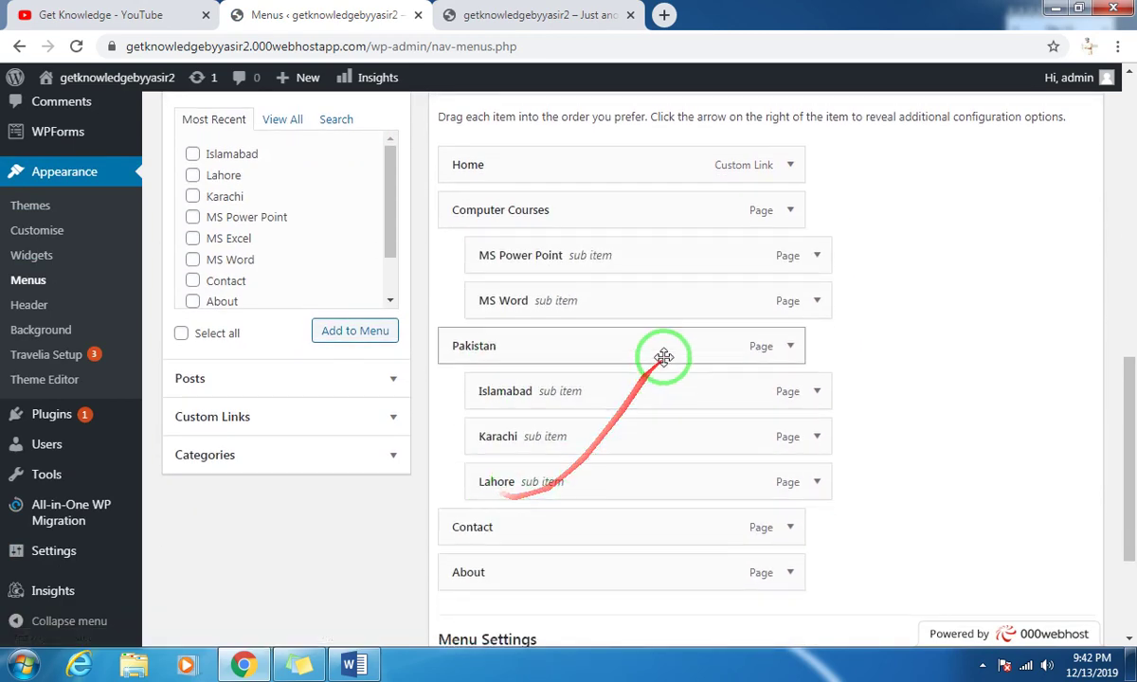
{"action": "left_click", "coordinate": [818, 258]}
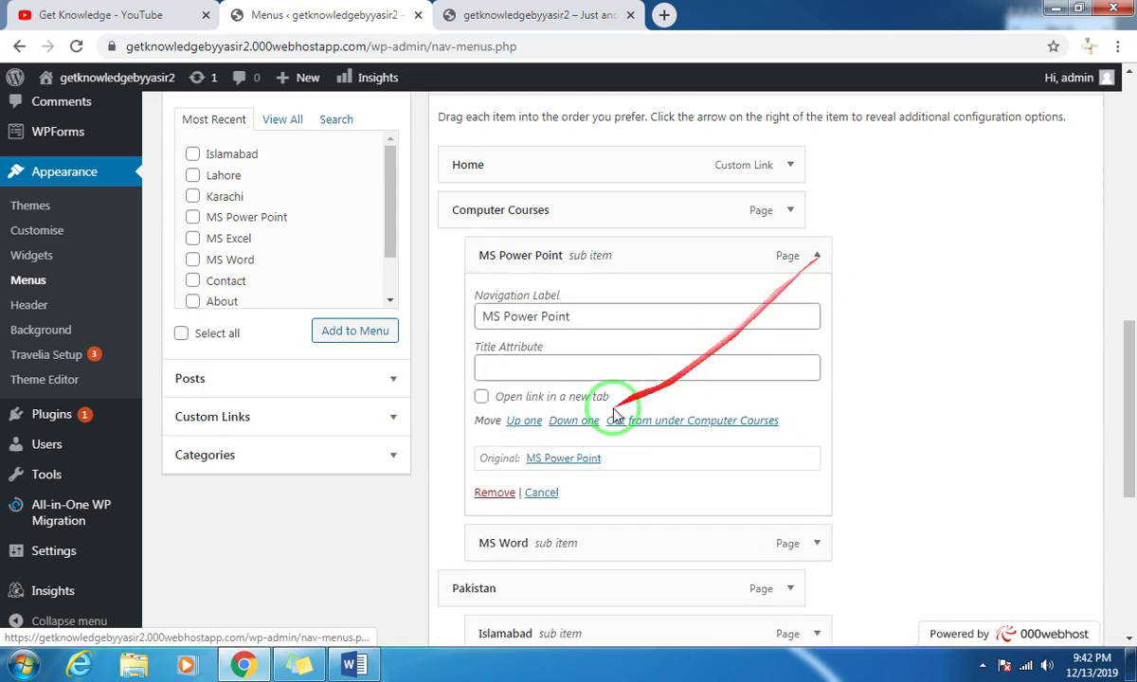
{"action": "left_click", "coordinate": [493, 493]}
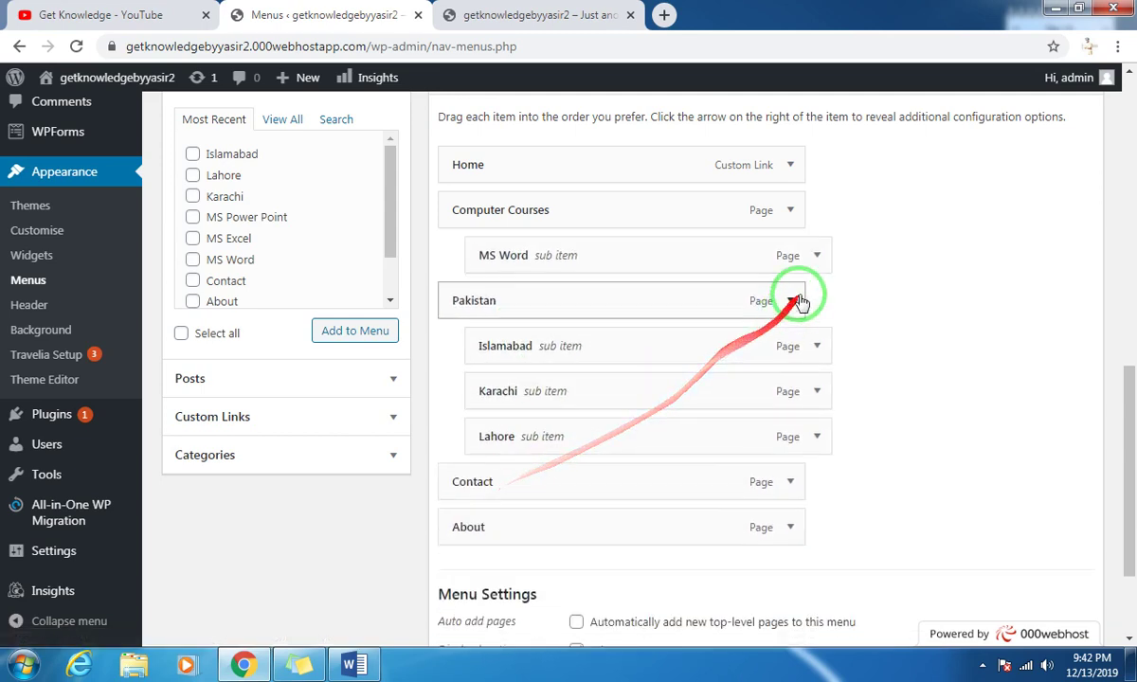
{"action": "left_click", "coordinate": [815, 258]}
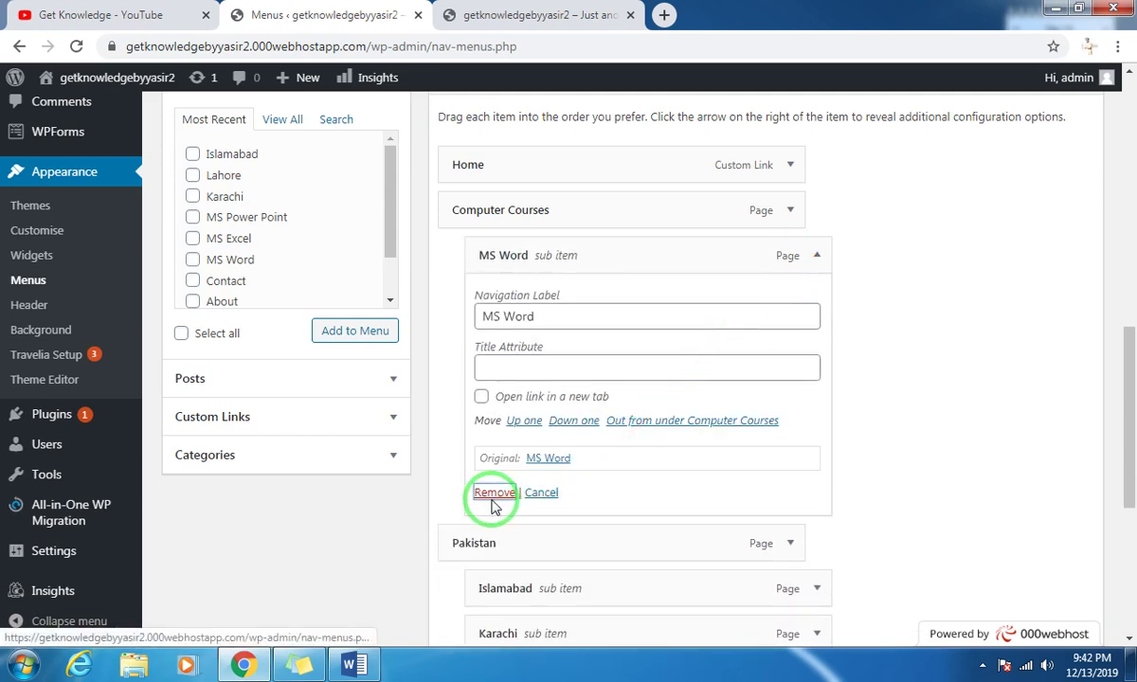
{"action": "left_click", "coordinate": [496, 494]}
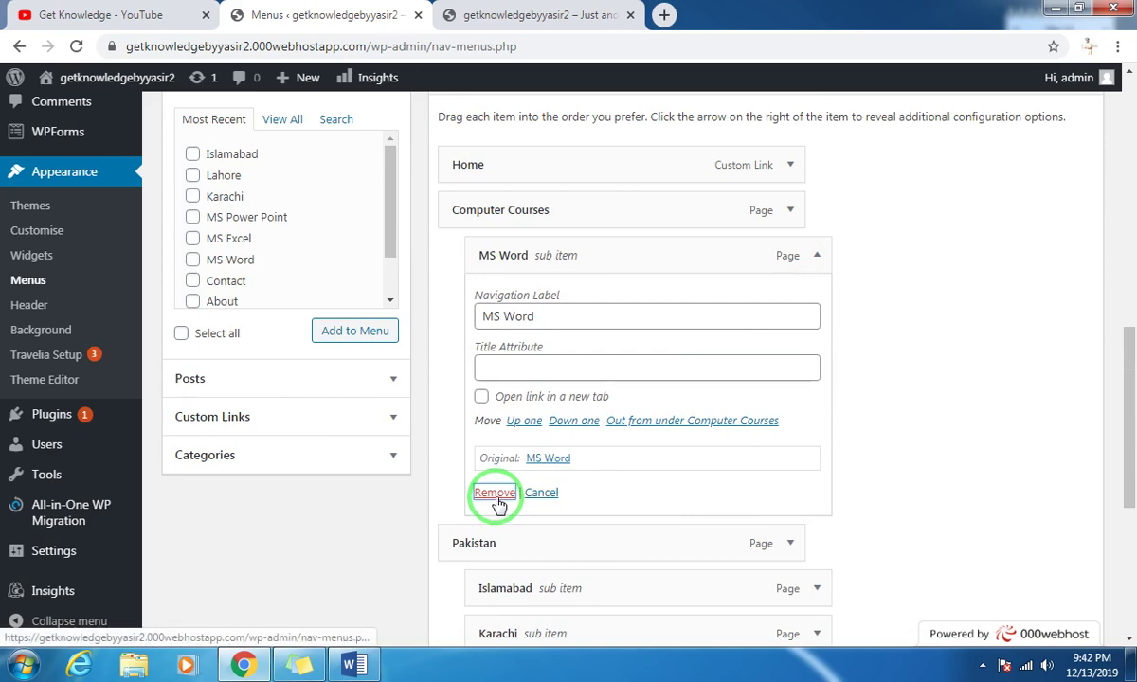
{"action": "left_click", "coordinate": [496, 494]}
{"action": "scroll", "coordinate": [680, 447], "scroll_direction": "up", "scroll_amount": 6}
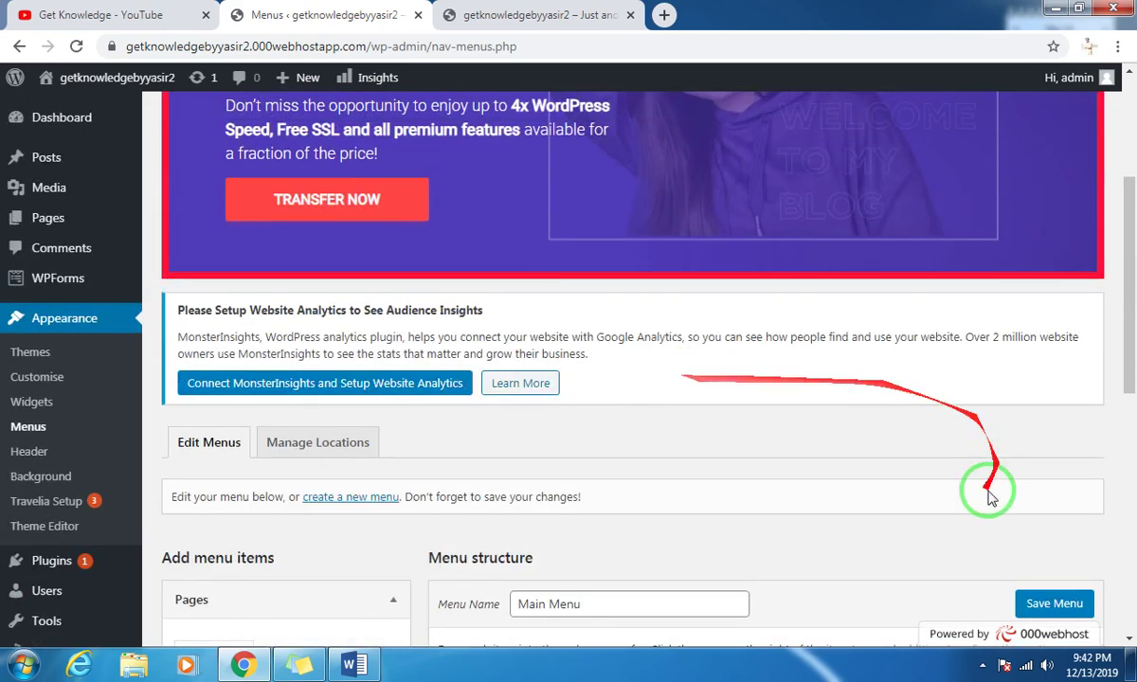
{"action": "left_click", "coordinate": [1052, 603]}
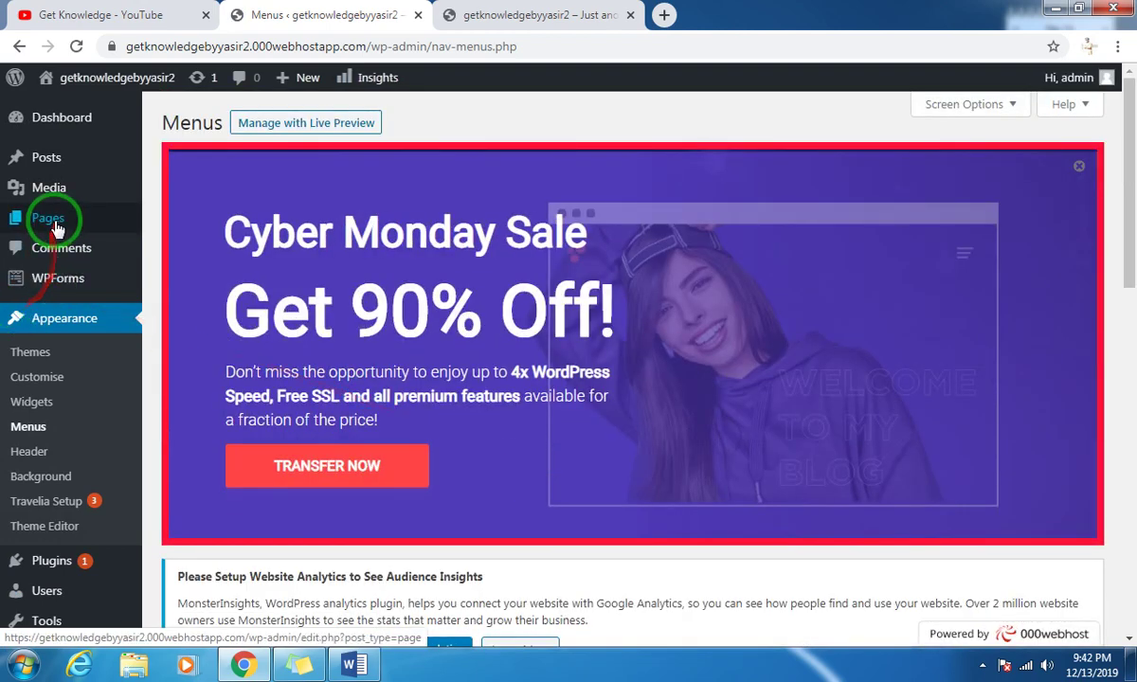
Step: Move the MS Excel, MS Power Point and MS Word pages to the Bin with a bulk action
{"action": "mouse_move", "coordinate": [56, 226]}
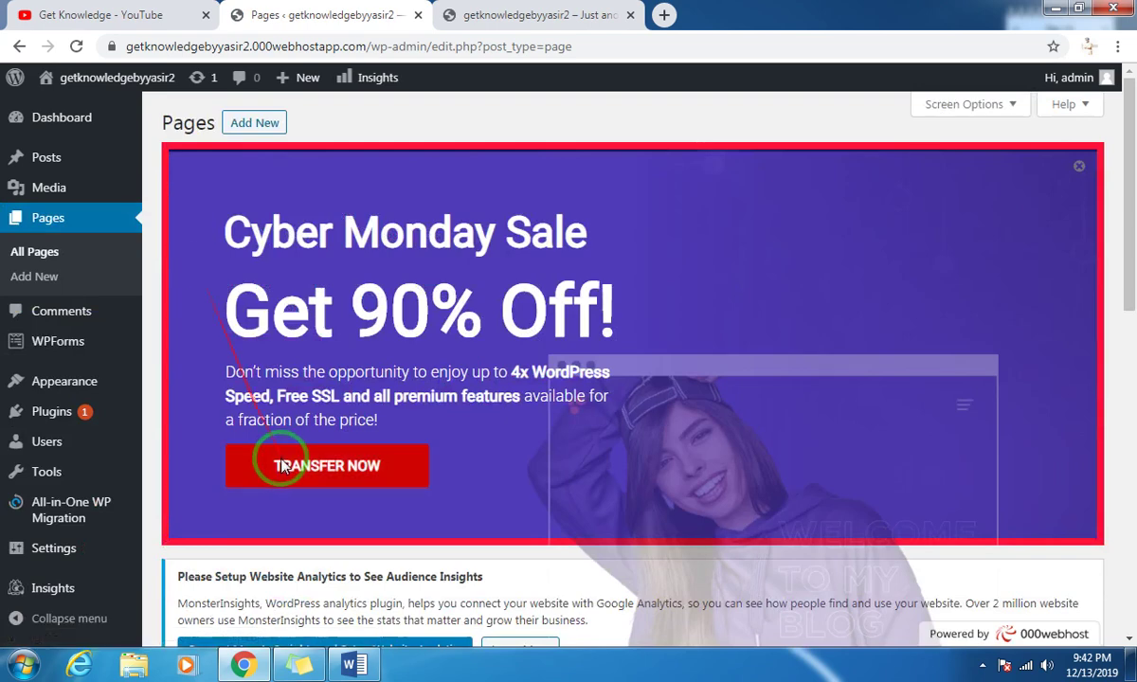
{"action": "scroll", "coordinate": [280, 464], "scroll_direction": "down", "scroll_amount": 5}
{"action": "scroll", "coordinate": [279, 462], "scroll_direction": "down", "scroll_amount": 2}
{"action": "scroll", "coordinate": [272, 460], "scroll_direction": "down", "scroll_amount": 3}
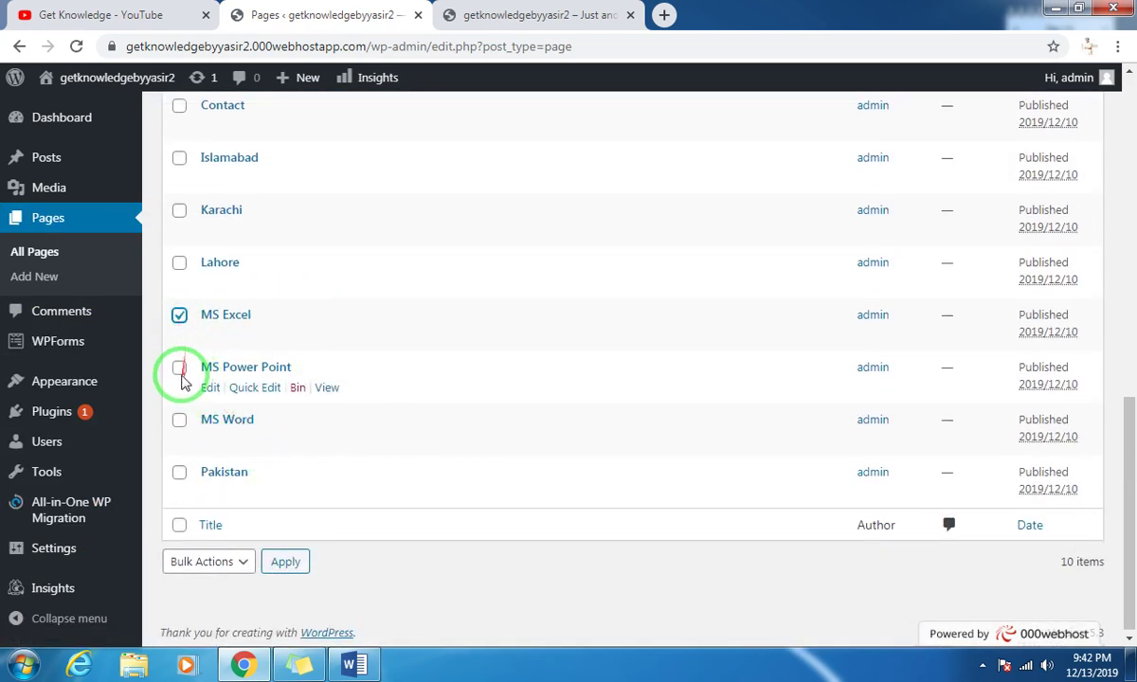
{"action": "left_click", "coordinate": [180, 372]}
{"action": "left_click", "coordinate": [180, 422]}
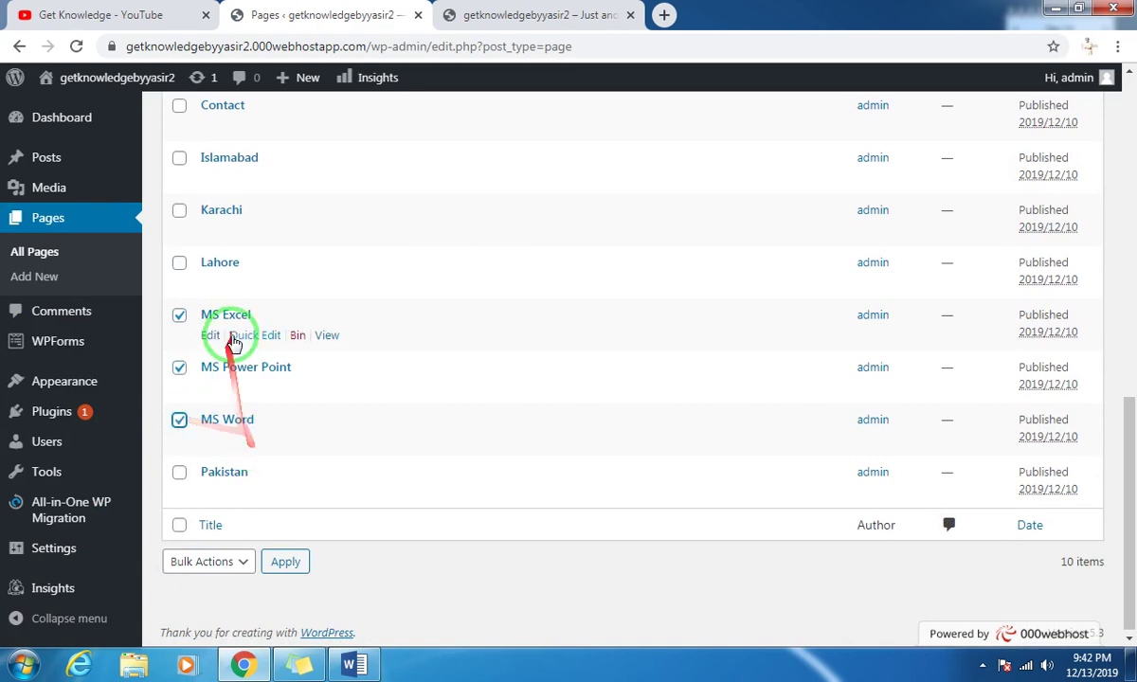
{"action": "scroll", "coordinate": [260, 332], "scroll_direction": "up", "scroll_amount": 5}
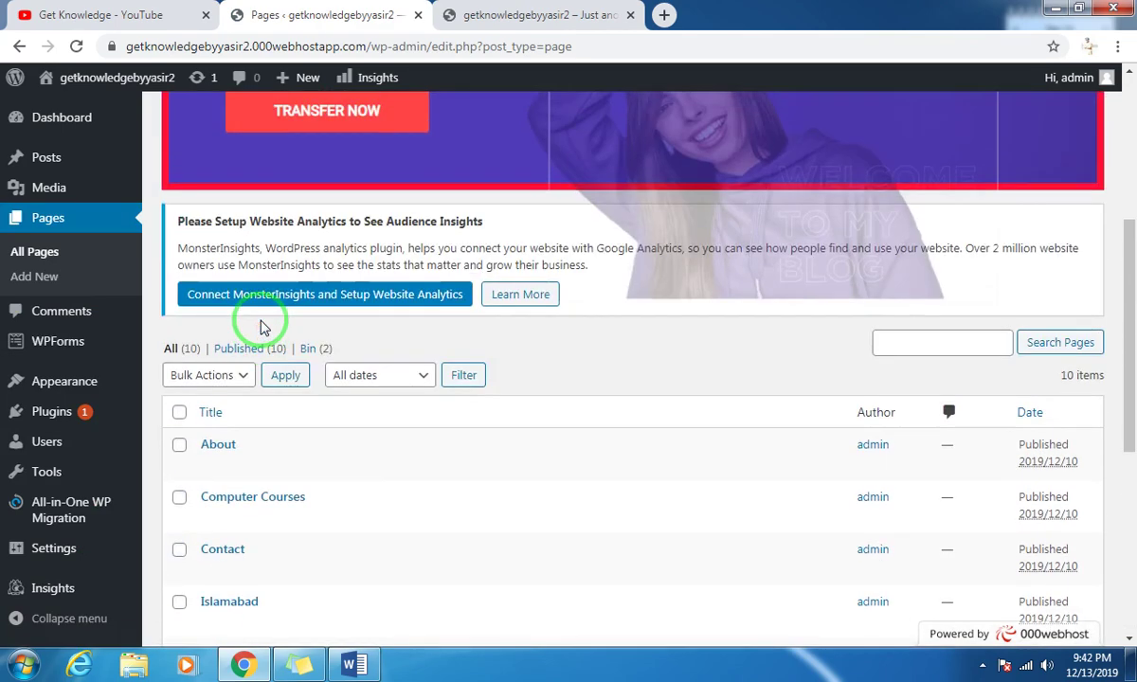
{"action": "left_click", "coordinate": [243, 377]}
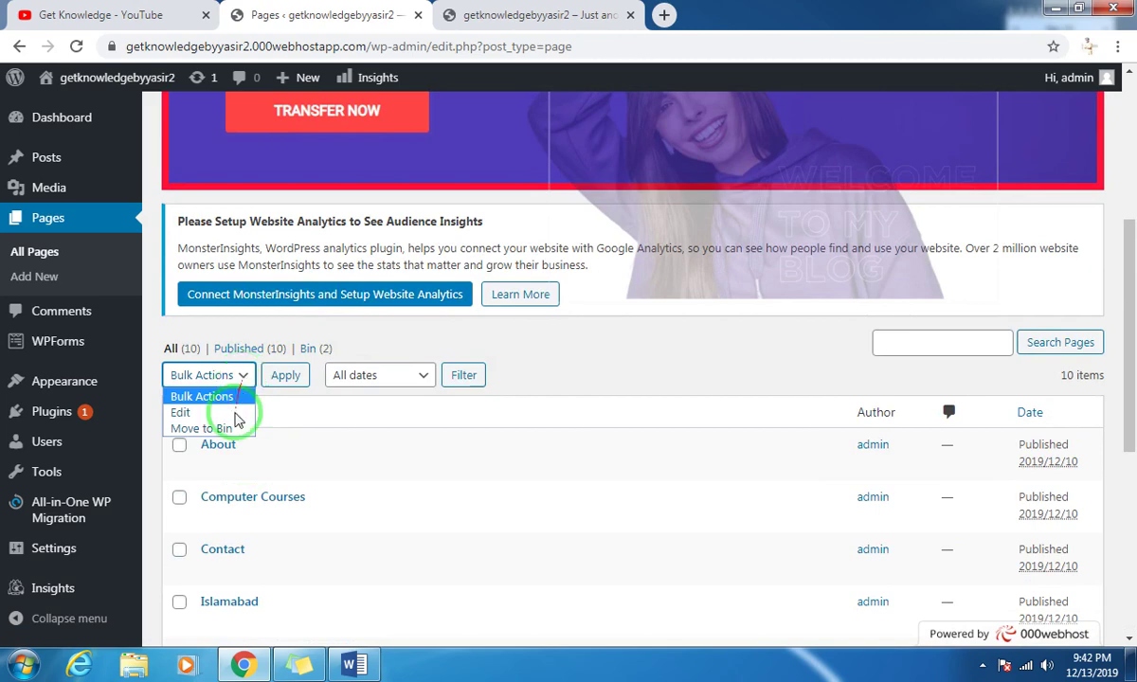
{"action": "left_click", "coordinate": [199, 428]}
{"action": "scroll", "coordinate": [318, 464], "scroll_direction": "down", "scroll_amount": 4}
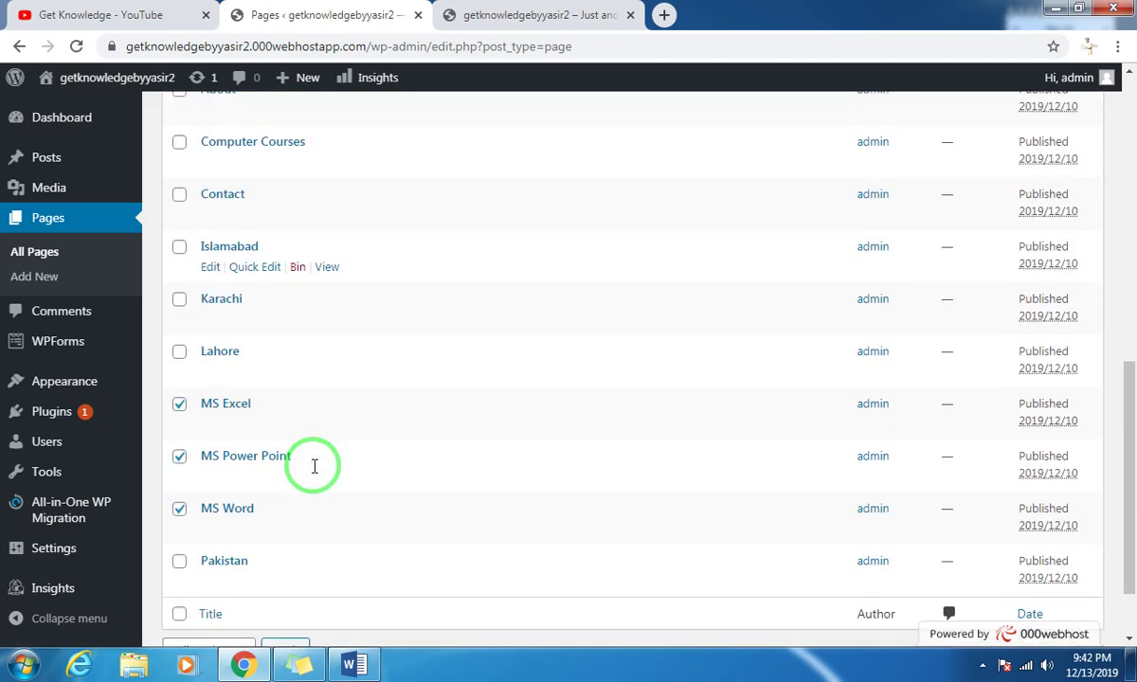
{"action": "scroll", "coordinate": [281, 483], "scroll_direction": "up", "scroll_amount": 1}
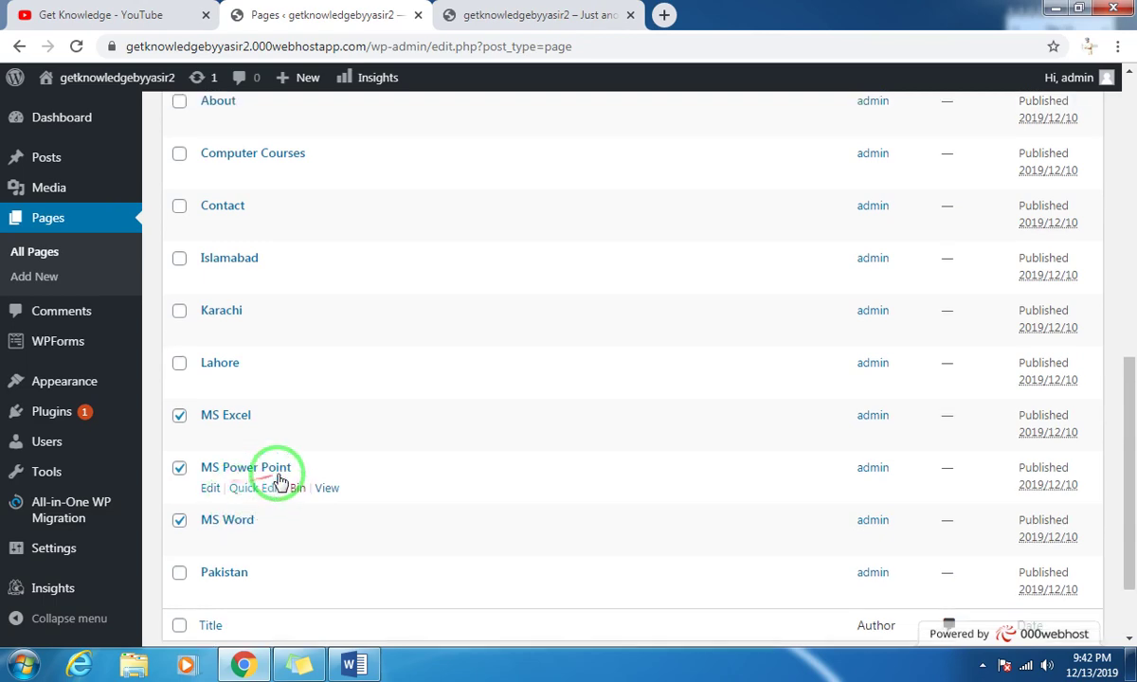
{"action": "scroll", "coordinate": [280, 478], "scroll_direction": "up", "scroll_amount": 4}
{"action": "left_click", "coordinate": [279, 379]}
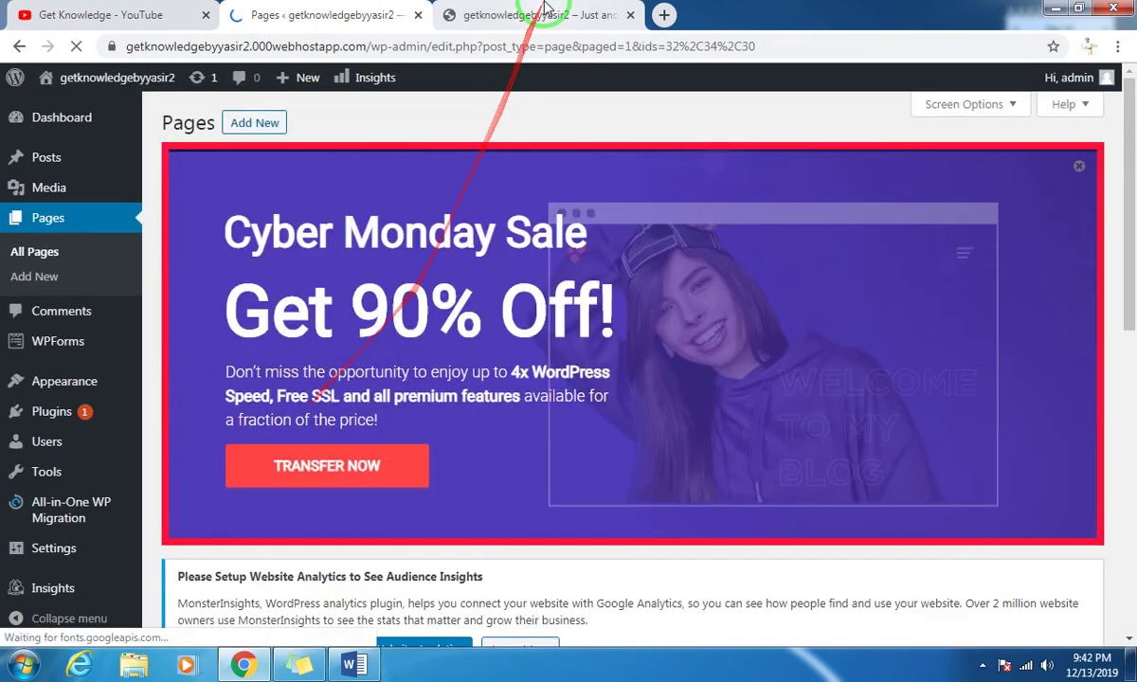
Step: Examine the Computer Courses and Pakistan menu entries on the live site and return to the WordPress dashboard
{"action": "left_click", "coordinate": [545, 12]}
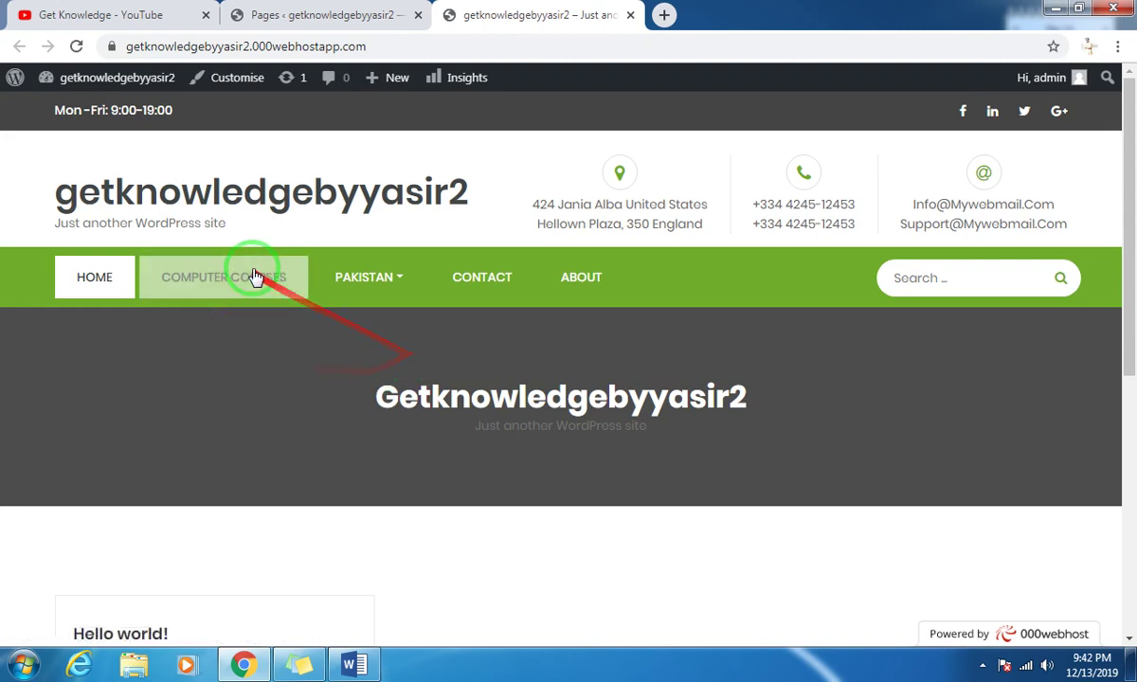
{"action": "mouse_move", "coordinate": [399, 292]}
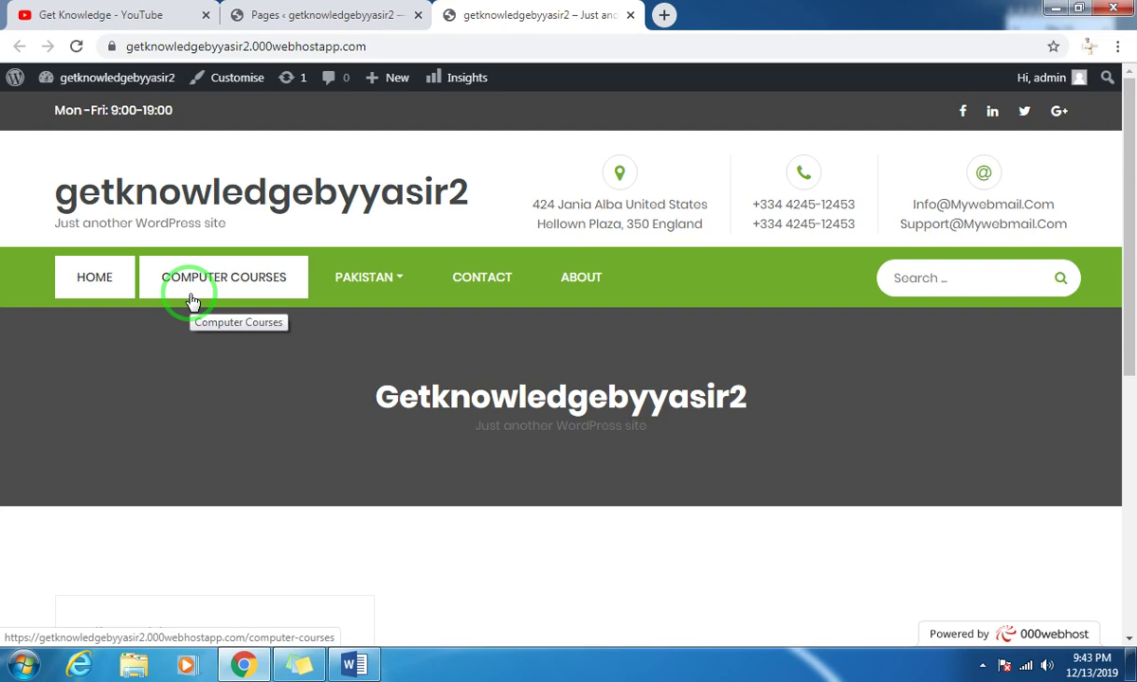
{"action": "left_click", "coordinate": [303, 15]}
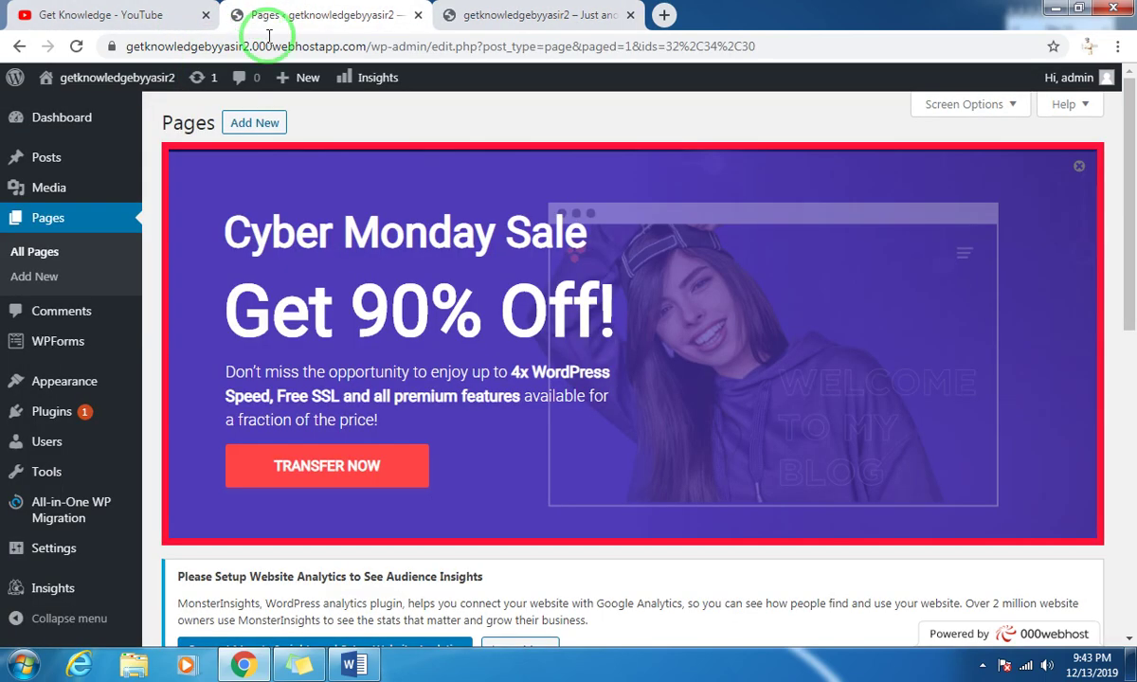
Step: Dismiss the Cyber Monday Sale banner and open the categories screen for posts
{"action": "left_click", "coordinate": [1078, 171]}
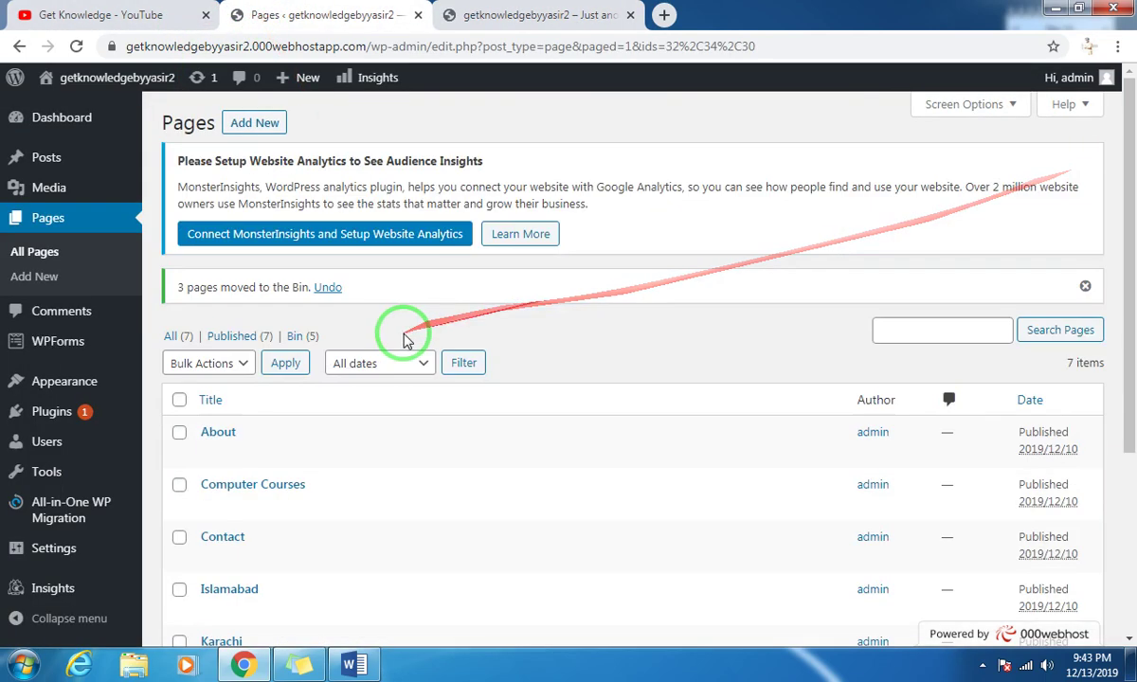
{"action": "mouse_move", "coordinate": [57, 164]}
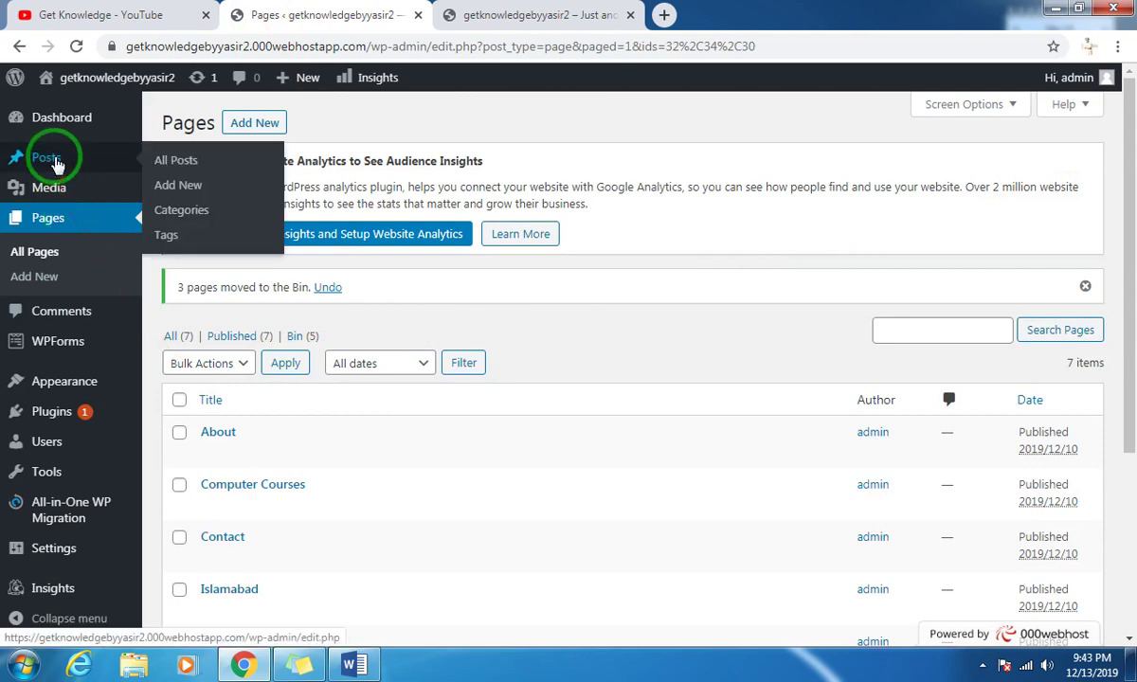
{"action": "left_click", "coordinate": [194, 210]}
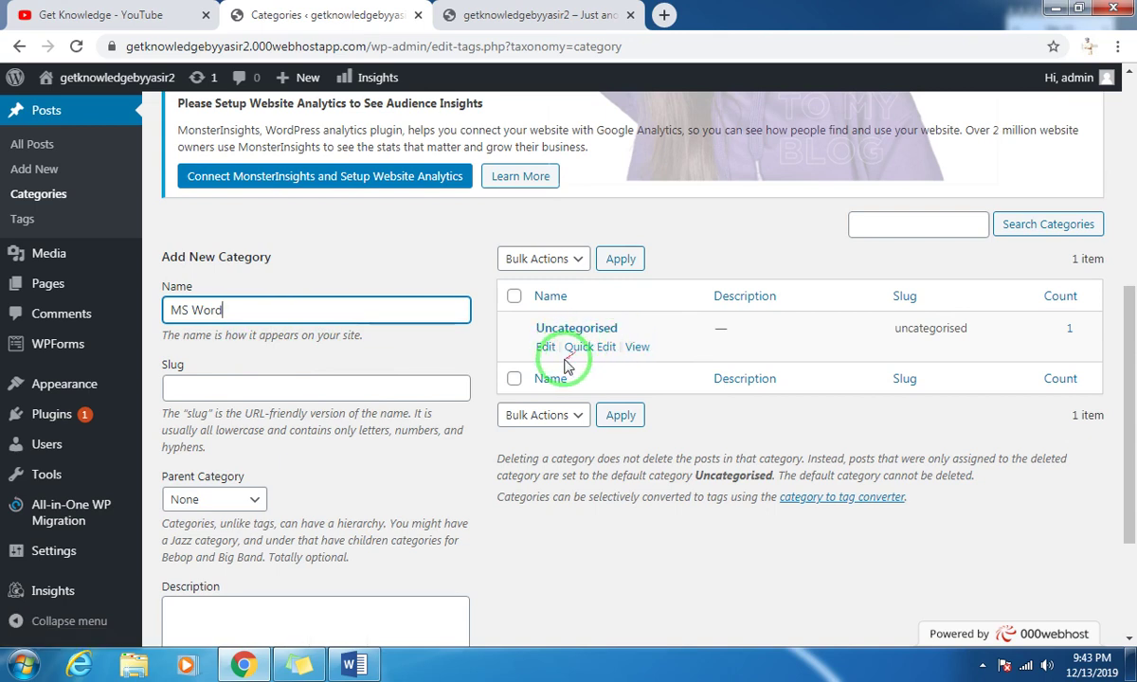
Step: Try to delete every listed category with the Delete bulk action
{"action": "left_click", "coordinate": [520, 310]}
{"action": "left_click", "coordinate": [559, 260]}
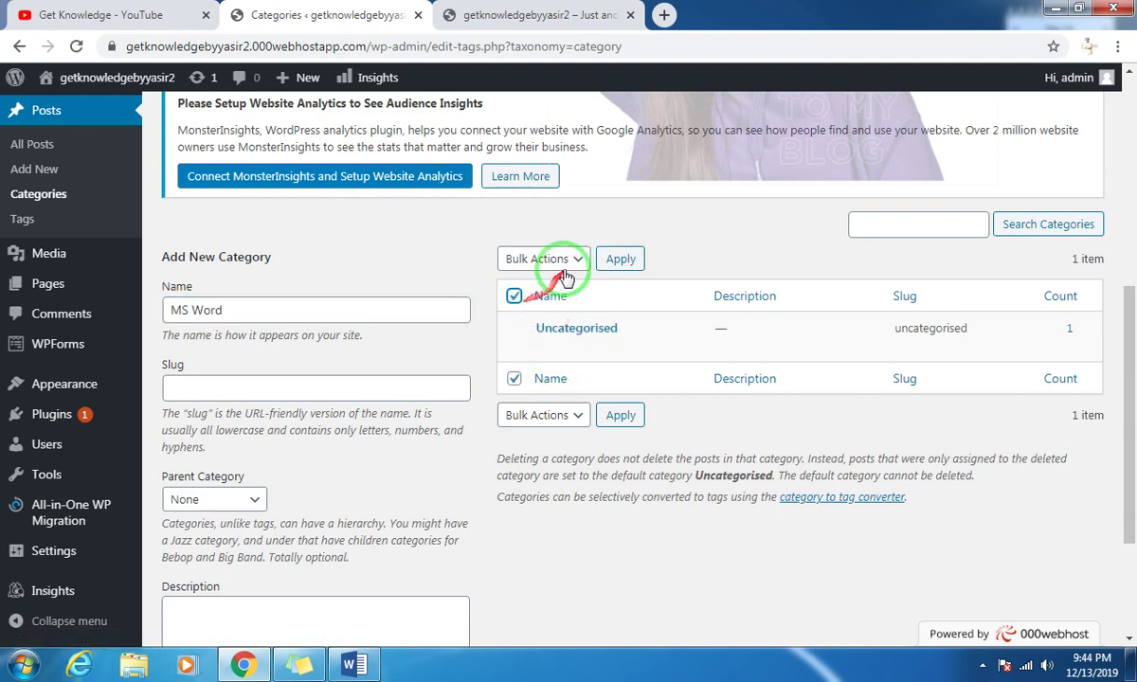
{"action": "left_click", "coordinate": [528, 297]}
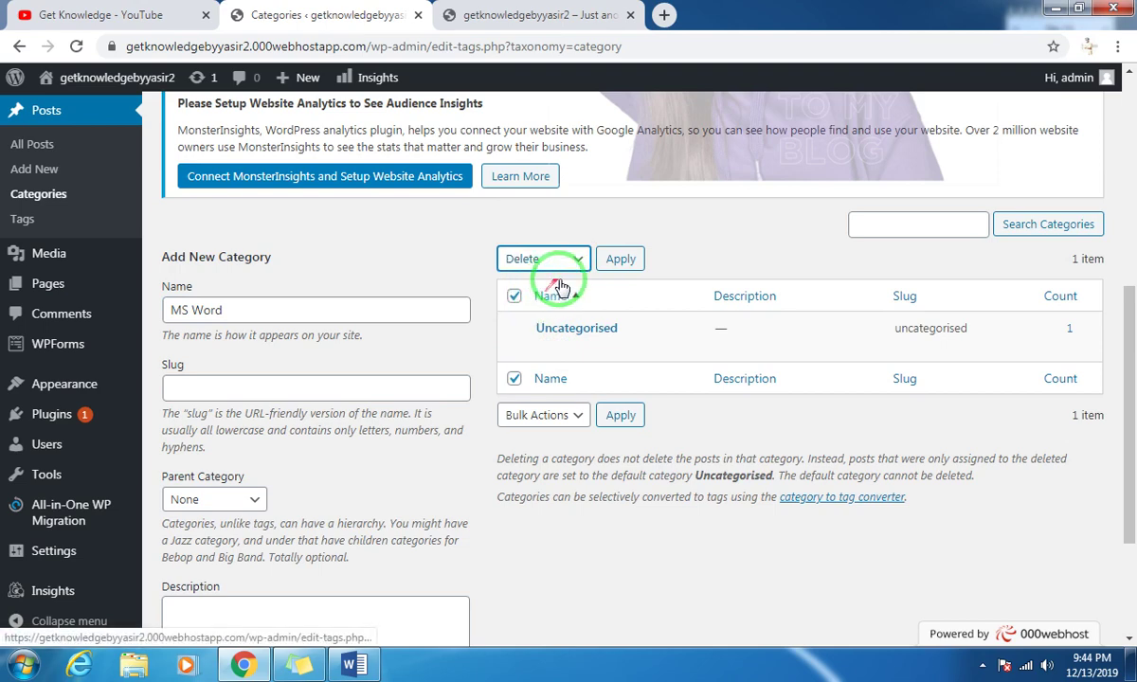
{"action": "left_click", "coordinate": [621, 260]}
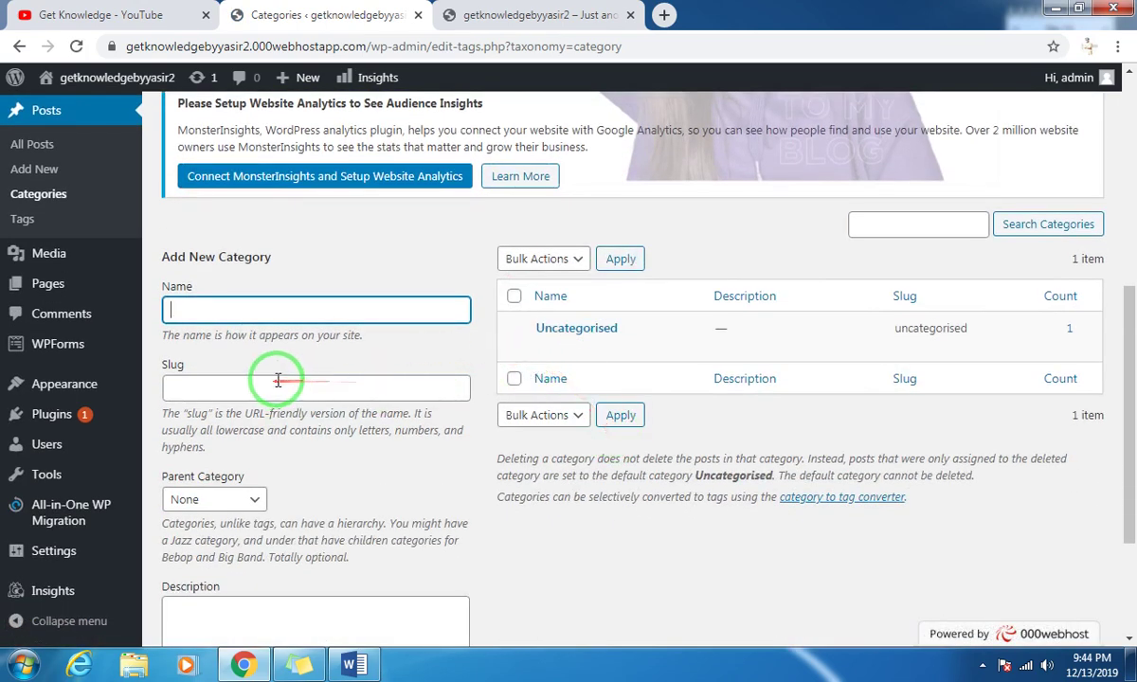
Step: Name the new category MS Word, try a lowercase hyphenated slug for it and clear the slug
{"action": "mouse_move", "coordinate": [561, 343]}
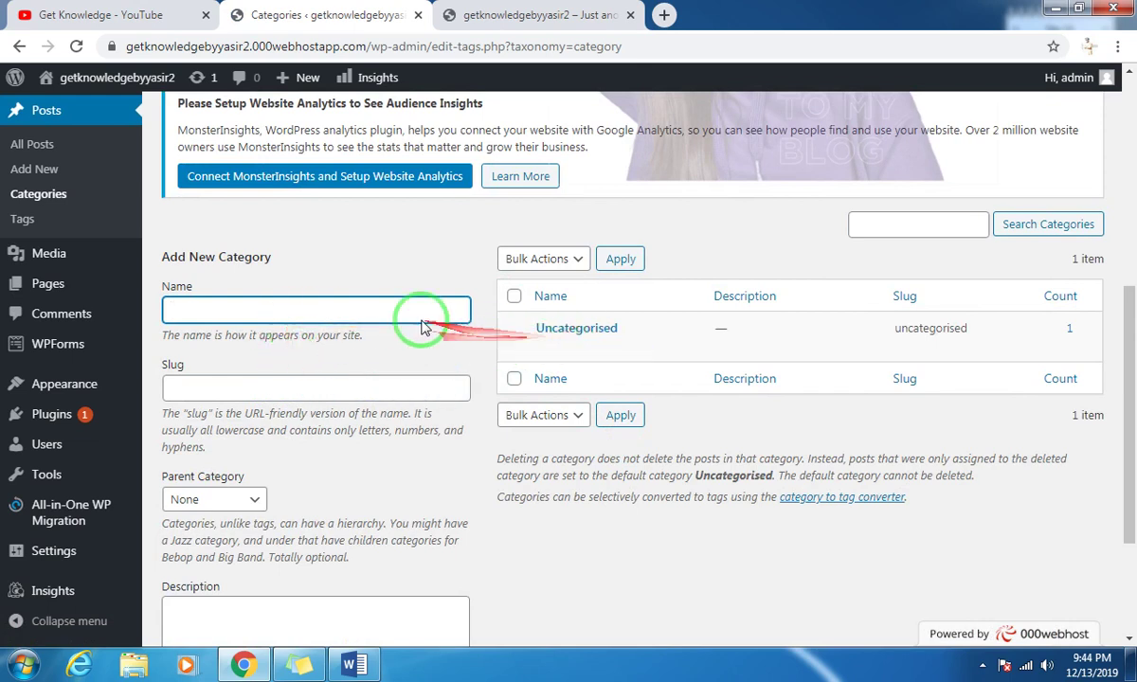
{"action": "mouse_move", "coordinate": [621, 331]}
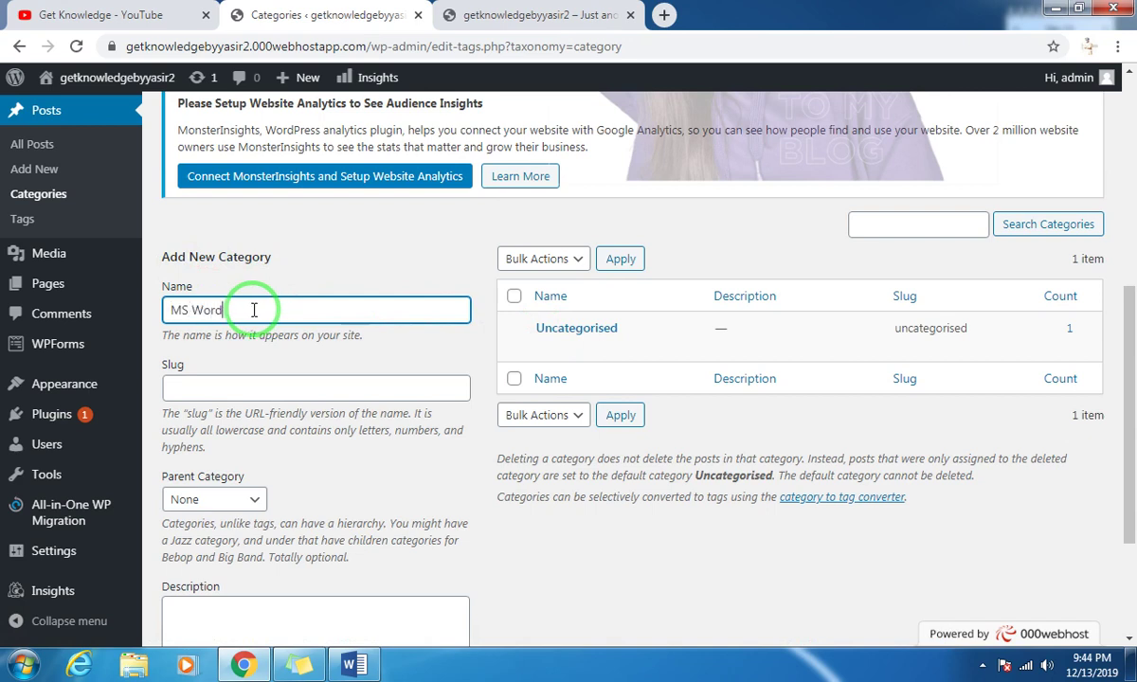
{"action": "left_click", "coordinate": [277, 386]}
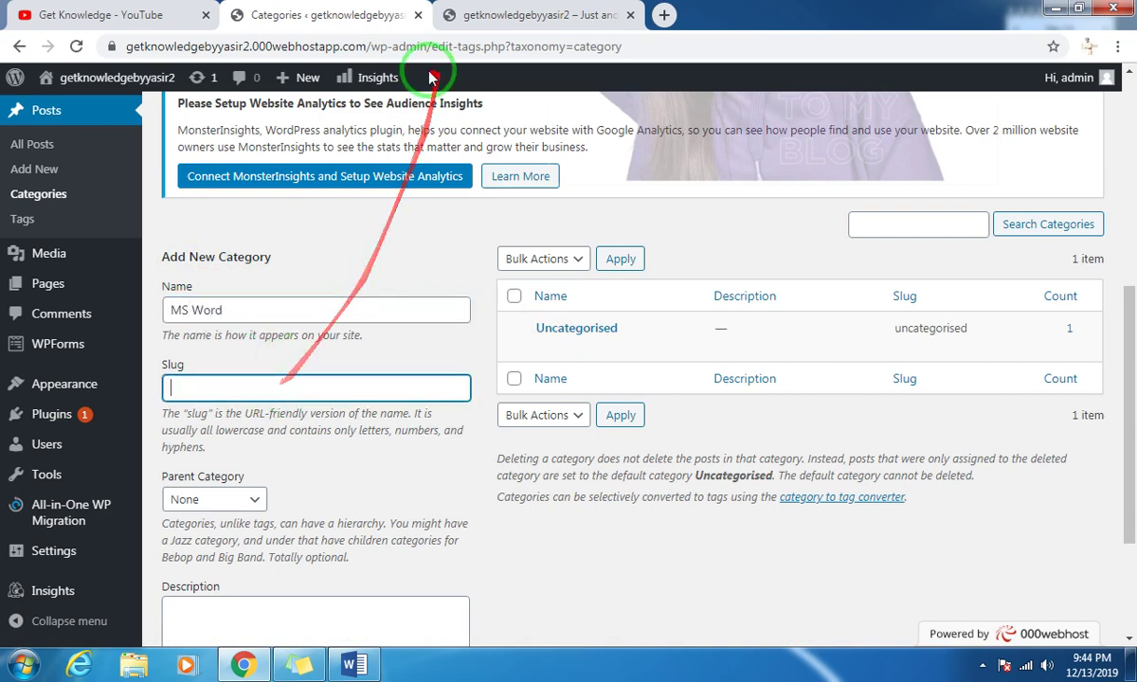
{"action": "left_click_drag", "start_coordinate": [639, 47], "coordinate": [410, 47]}
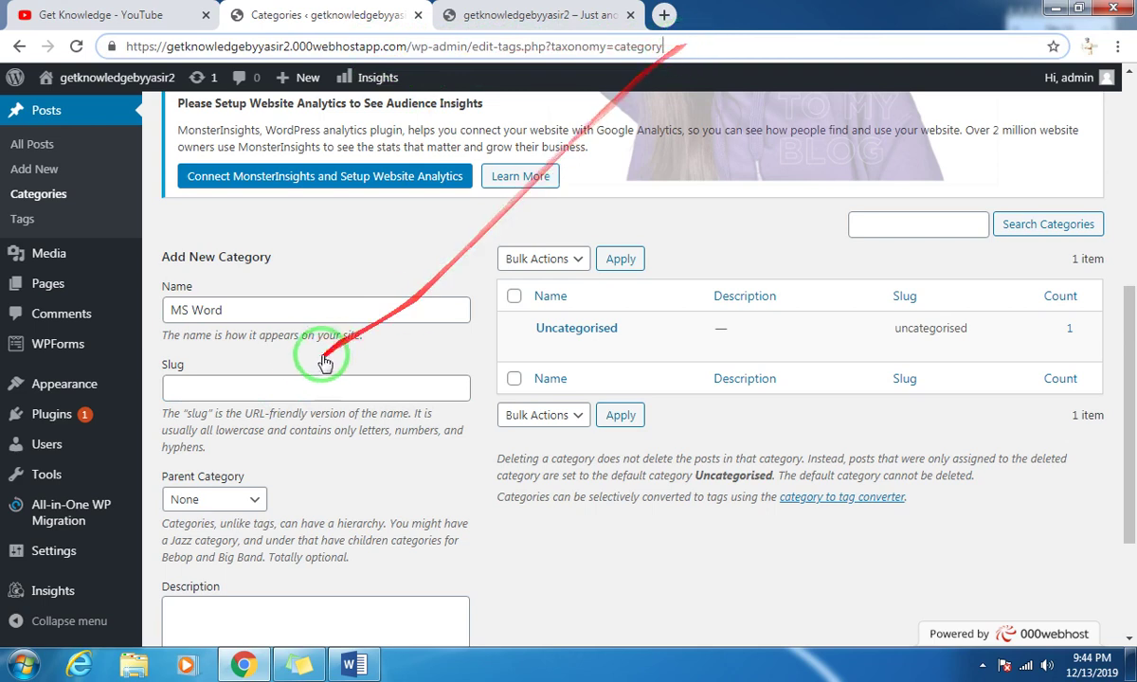
{"action": "left_click", "coordinate": [246, 390]}
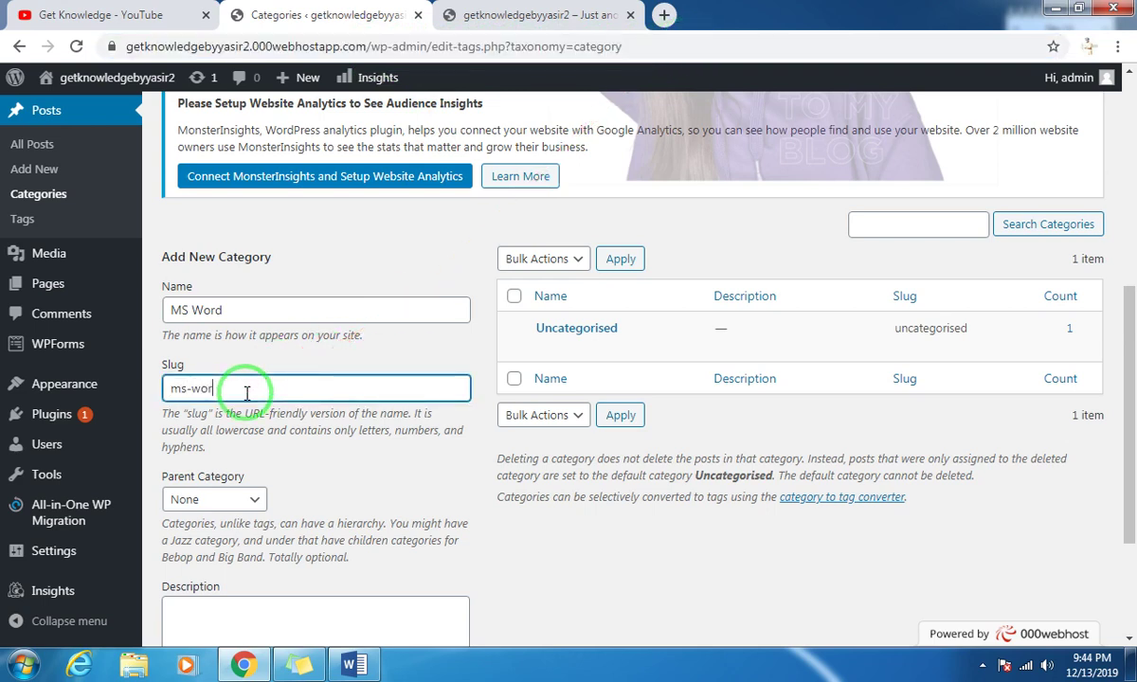
{"action": "left_click_drag", "start_coordinate": [249, 391], "coordinate": [171, 389]}
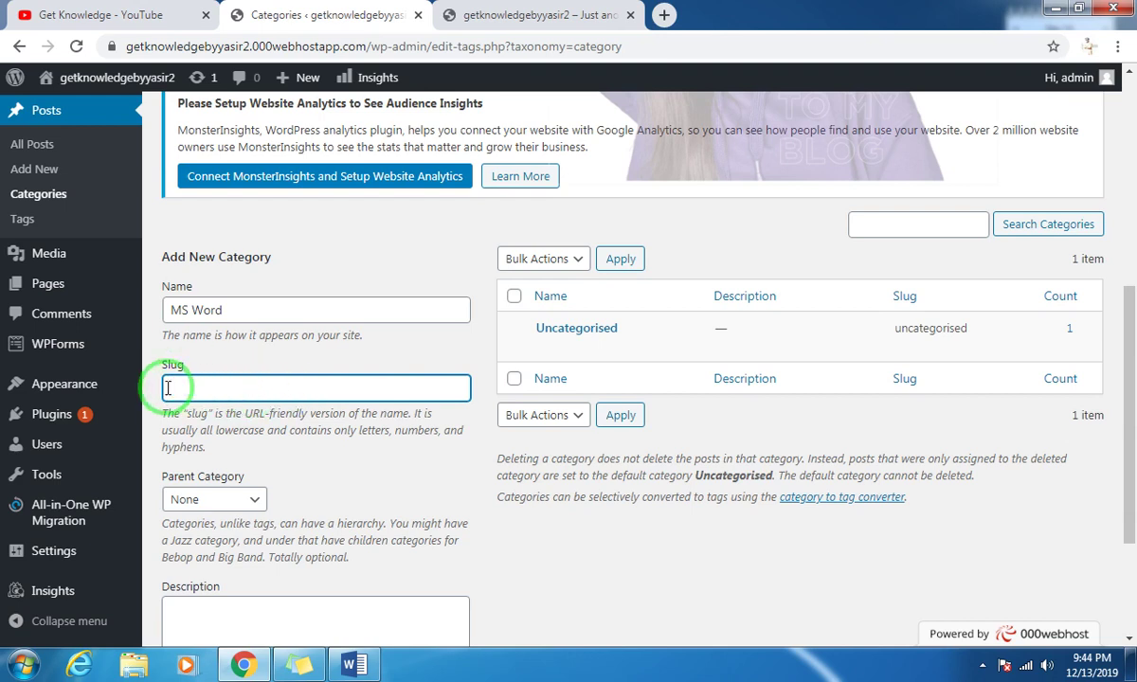
Step: Add MS Word as a new post category, leaving its slug and description empty and its parent category at None
{"action": "left_click_drag", "start_coordinate": [244, 310], "coordinate": [304, 533]}
{"action": "scroll", "coordinate": [272, 490], "scroll_direction": "down", "scroll_amount": 1}
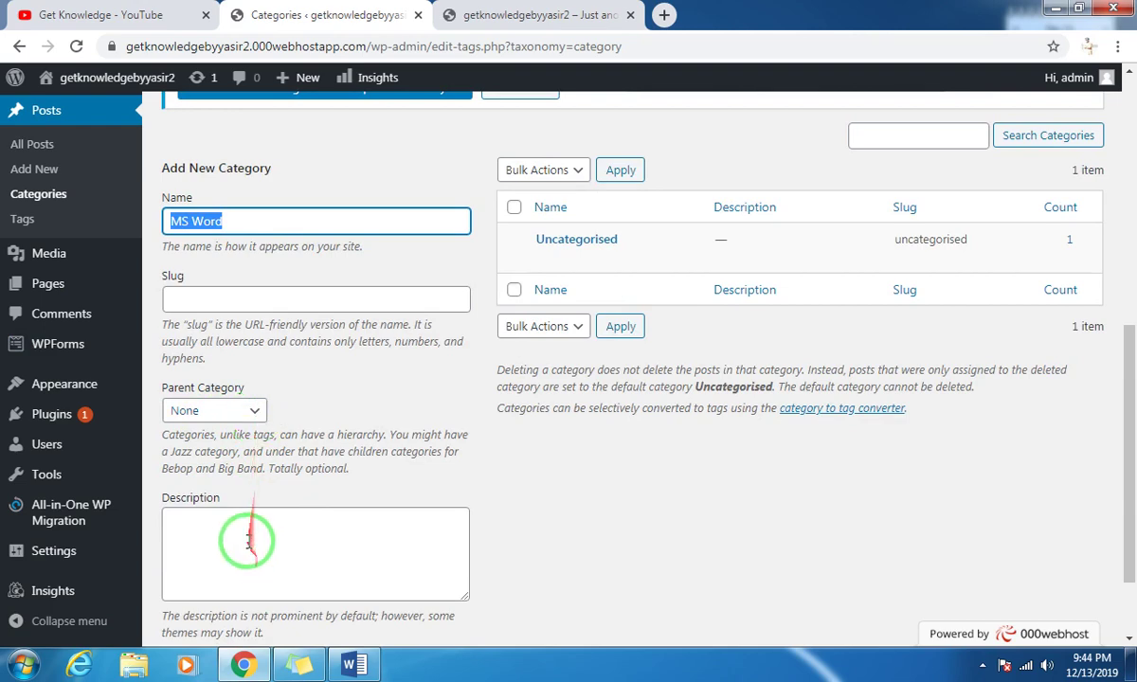
{"action": "left_click", "coordinate": [283, 223]}
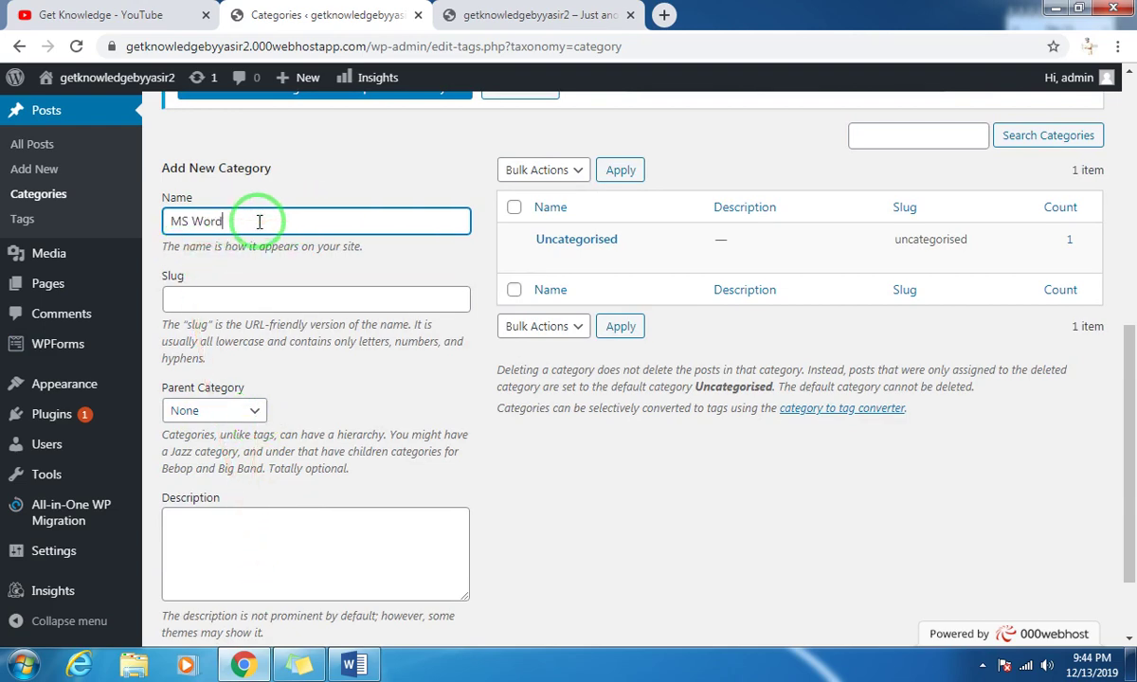
{"action": "scroll", "coordinate": [272, 451], "scroll_direction": "down", "scroll_amount": 1}
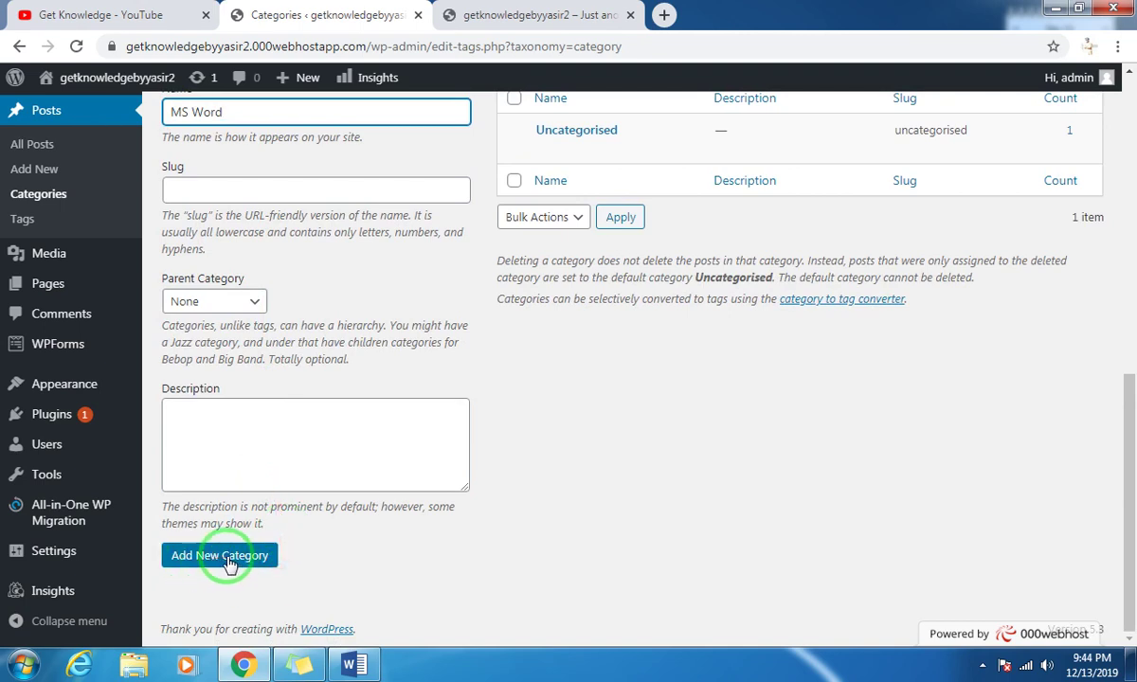
{"action": "left_click", "coordinate": [227, 562]}
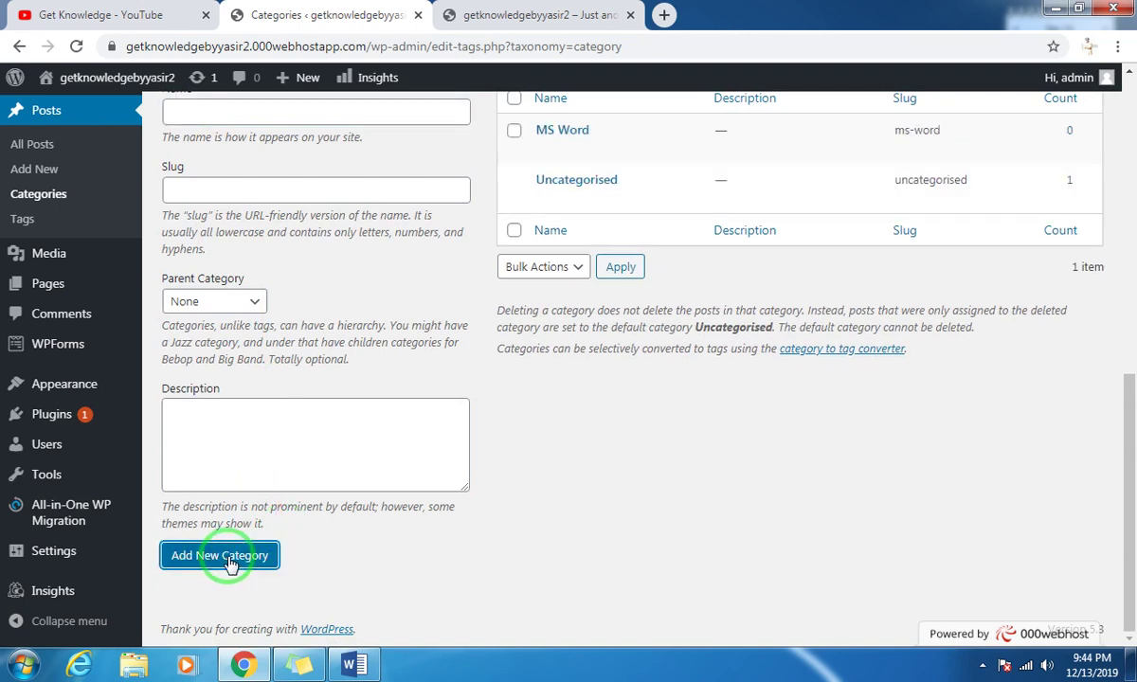
Step: Add another post category named MS Excel with no slug, parent or description
{"action": "scroll", "coordinate": [701, 237], "scroll_direction": "up", "scroll_amount": 1}
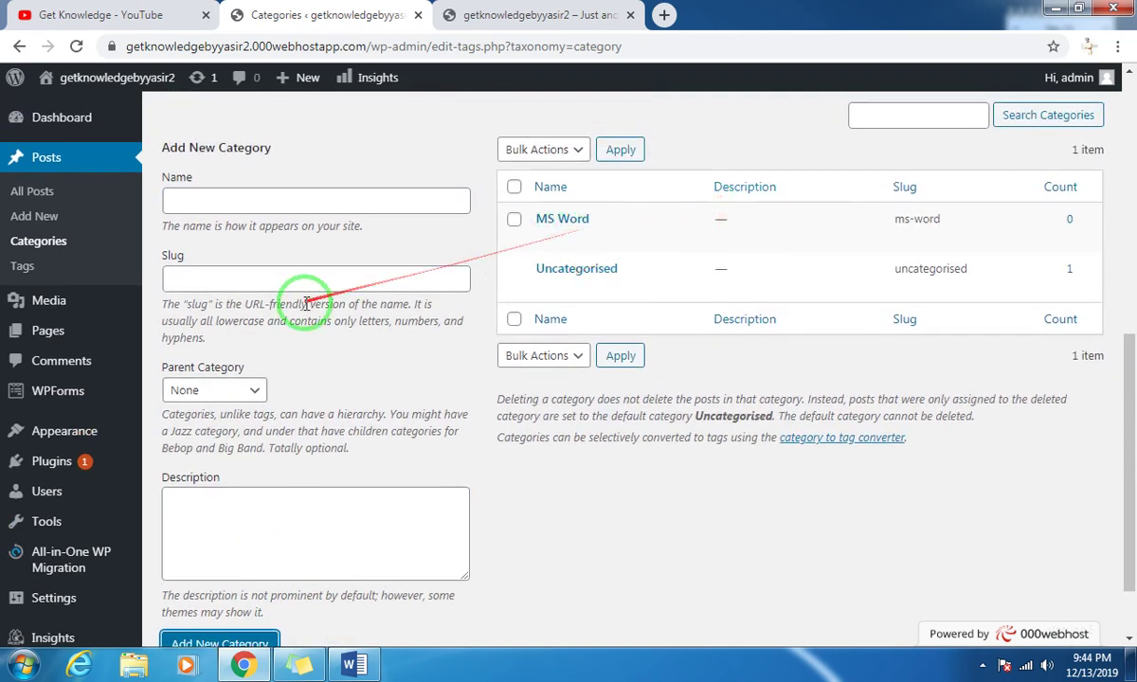
{"action": "left_click", "coordinate": [212, 195]}
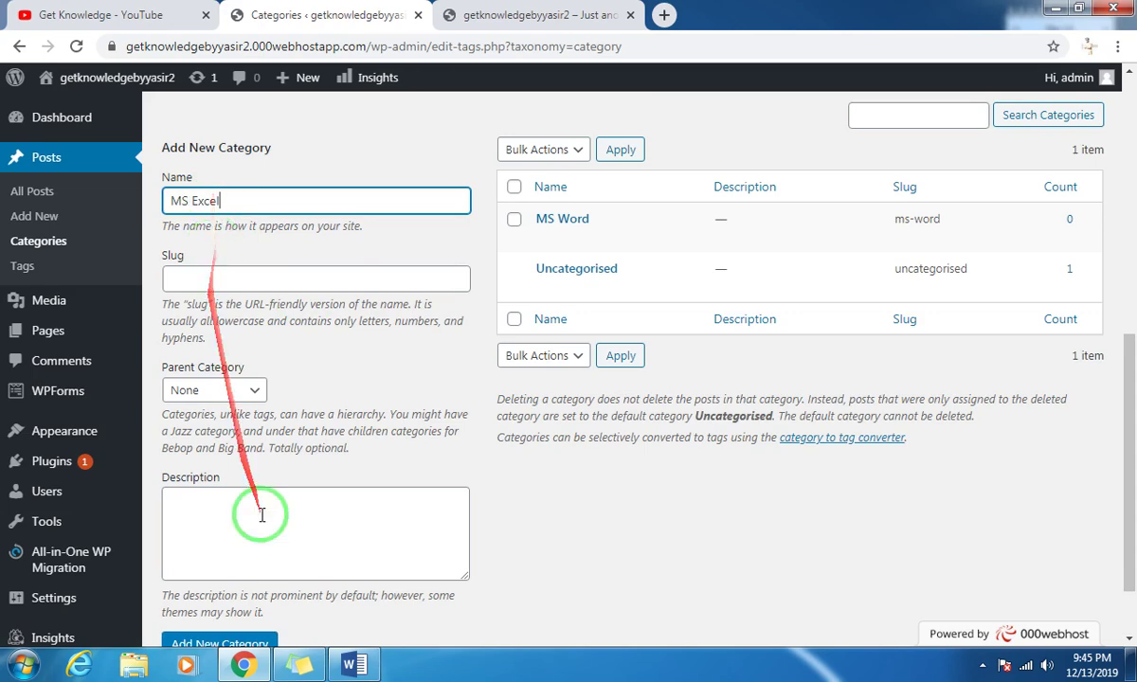
{"action": "scroll", "coordinate": [247, 484], "scroll_direction": "down", "scroll_amount": 1}
{"action": "left_click", "coordinate": [237, 559]}
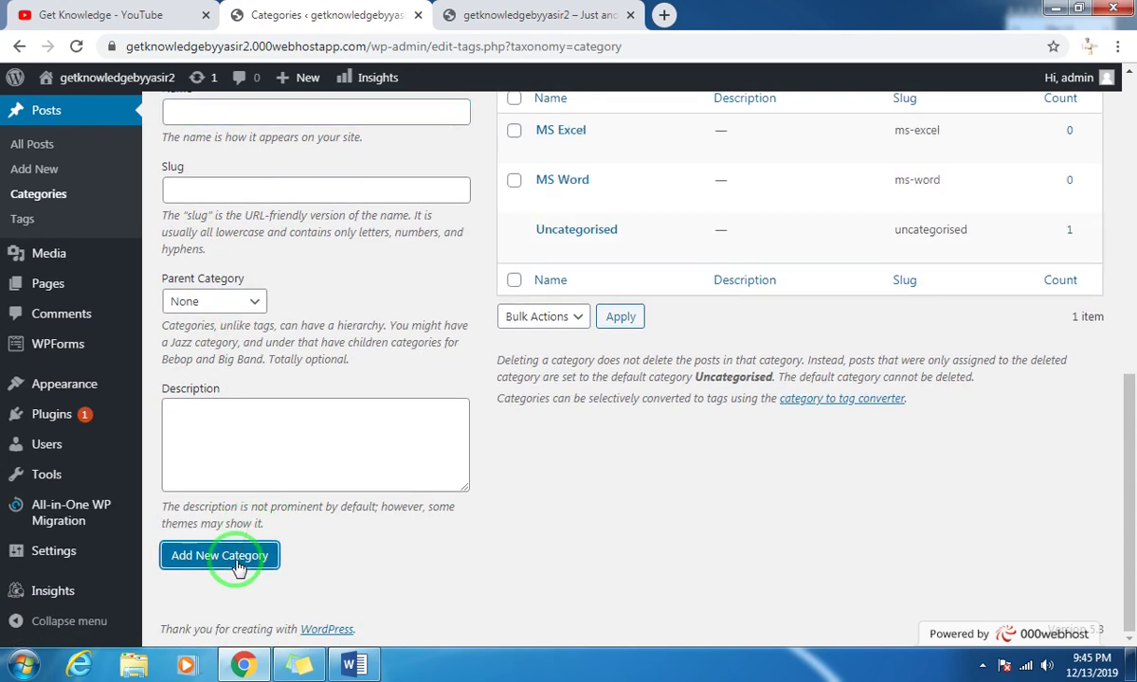
Step: Add a third post category named MS Power Point with no slug, parent or description
{"action": "scroll", "coordinate": [265, 341], "scroll_direction": "up", "scroll_amount": 3}
{"action": "left_click", "coordinate": [213, 381]}
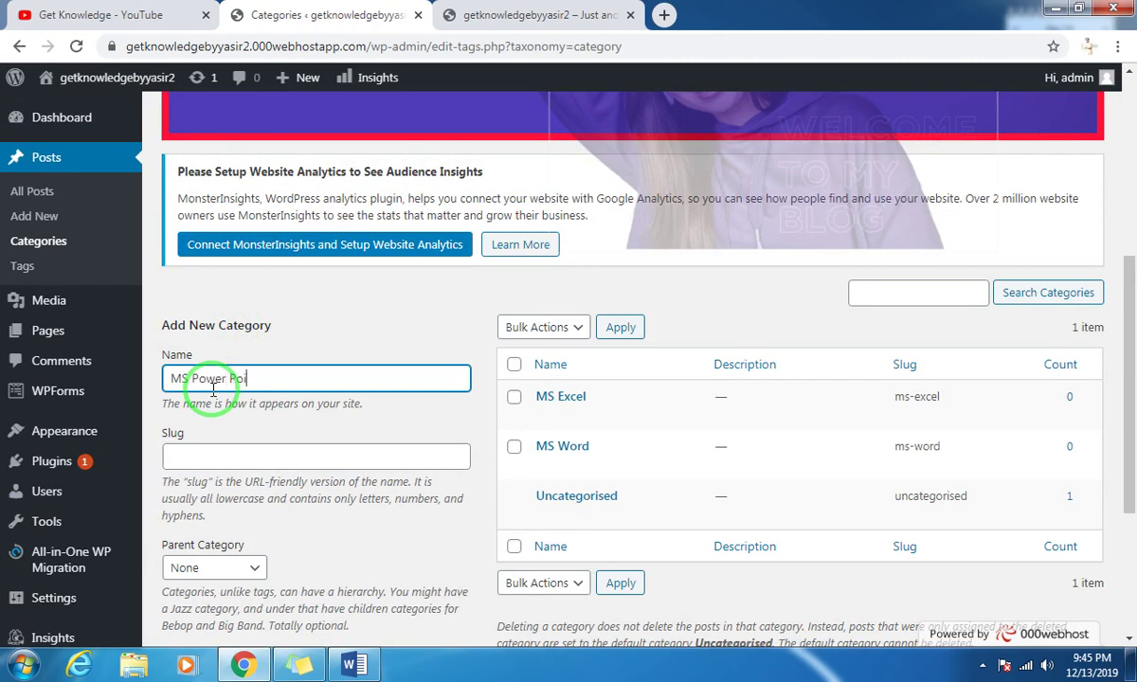
{"action": "scroll", "coordinate": [218, 398], "scroll_direction": "down", "scroll_amount": 3}
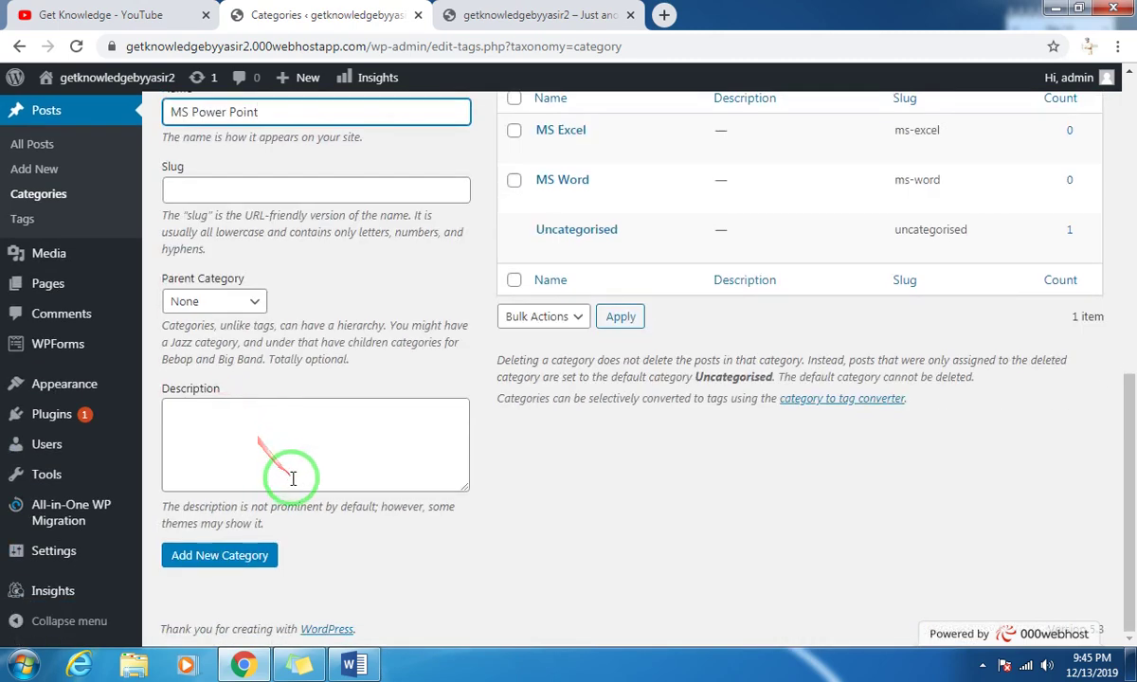
{"action": "left_click", "coordinate": [258, 557]}
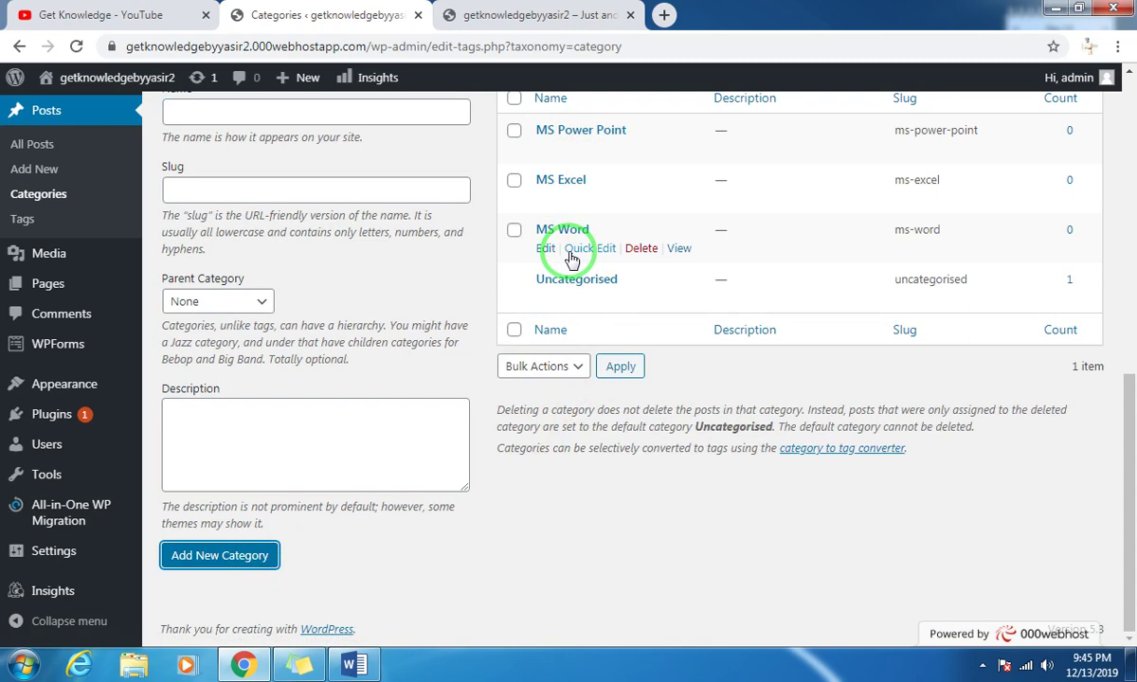
Step: Check the Computer Courses entry in the live site's navigation menu and return to the categories screen
{"action": "scroll", "coordinate": [285, 407], "scroll_direction": "up", "scroll_amount": 5}
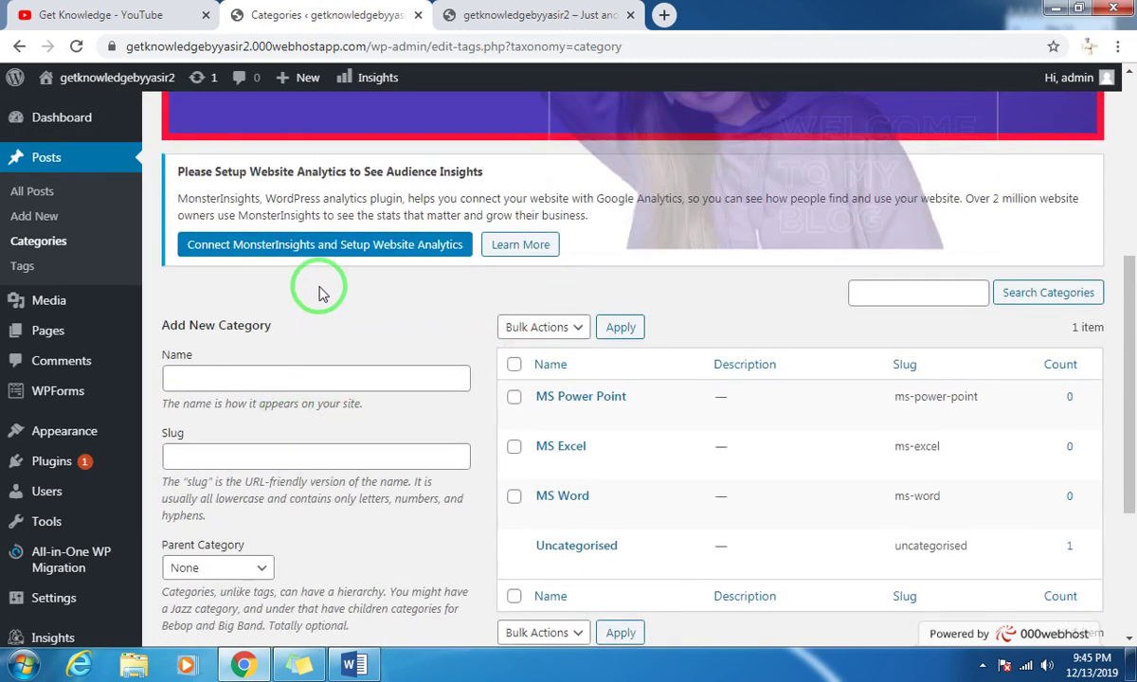
{"action": "left_click", "coordinate": [119, 14]}
{"action": "left_click", "coordinate": [478, 14]}
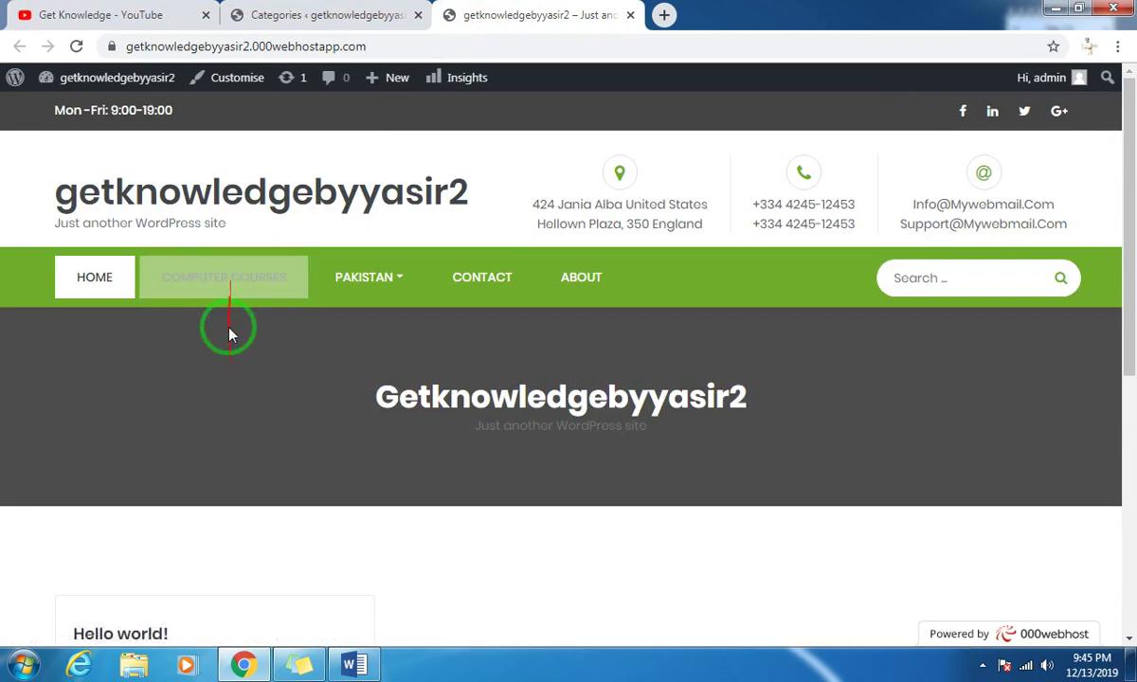
{"action": "left_click", "coordinate": [327, 15]}
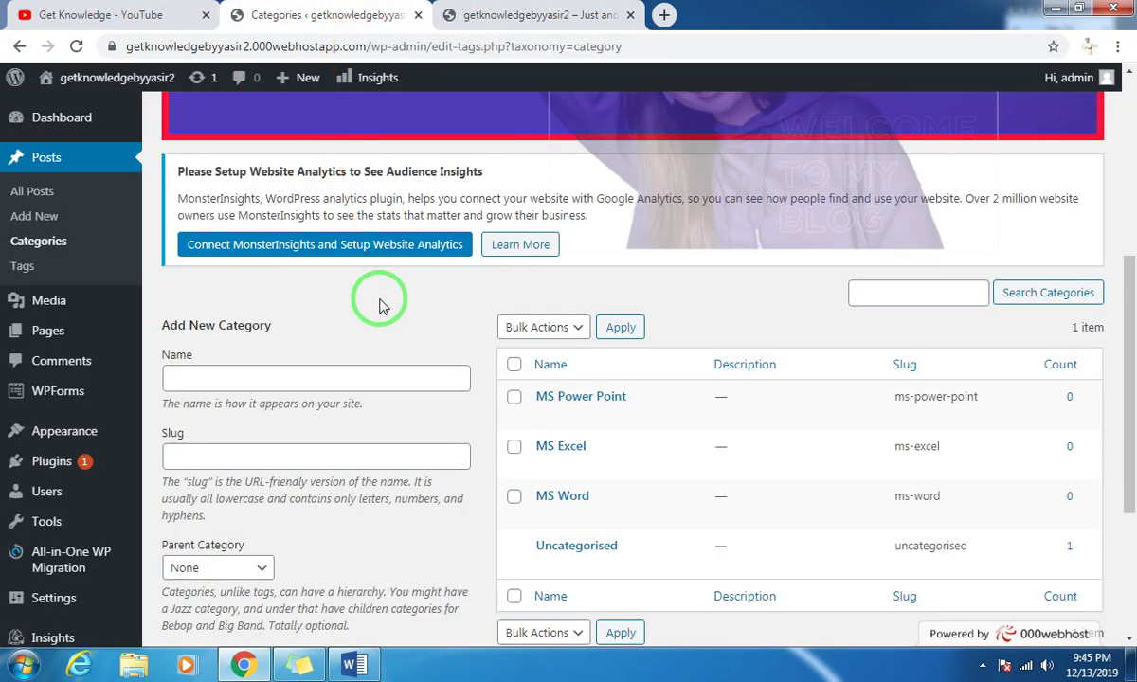
{"action": "left_click", "coordinate": [523, 12]}
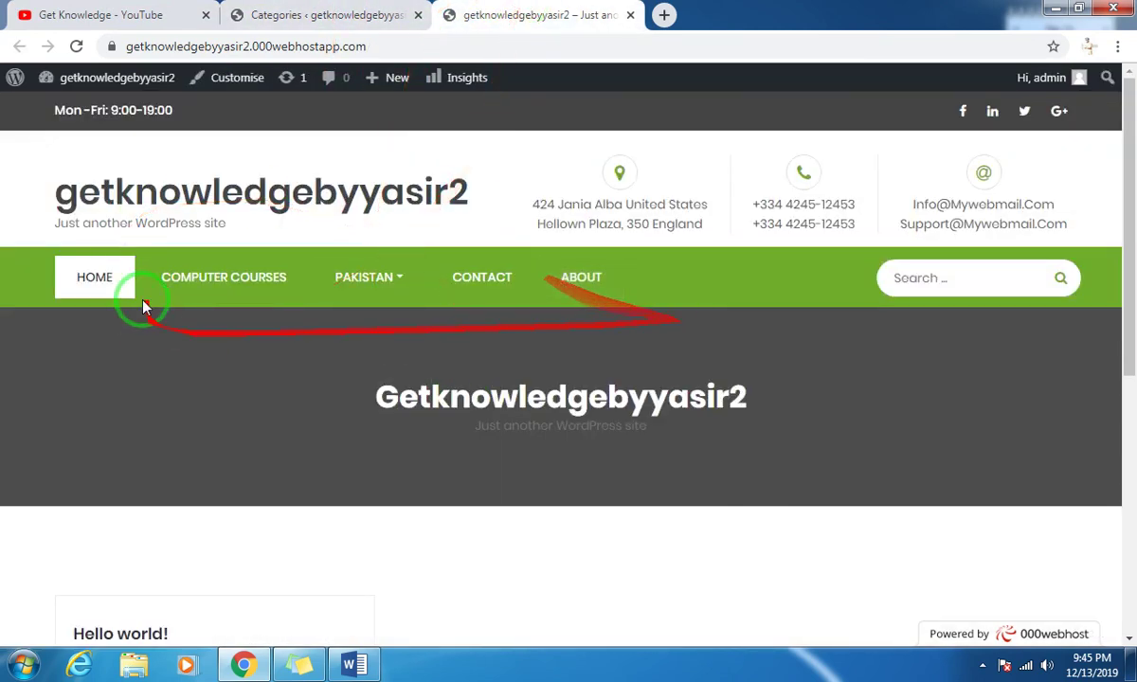
{"action": "left_click", "coordinate": [403, 8]}
Step: Open the menu editor for the Main Menu and list all pages available as menu items
{"action": "scroll", "coordinate": [75, 384], "scroll_direction": "down", "scroll_amount": 2}
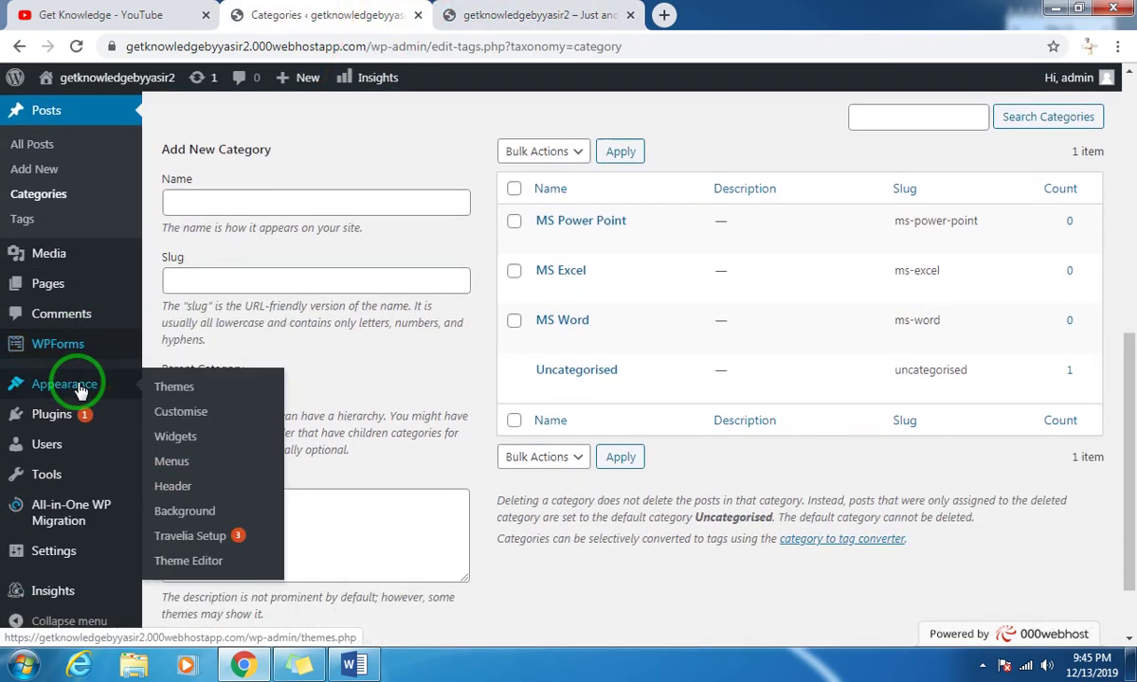
{"action": "mouse_move", "coordinate": [87, 417]}
{"action": "mouse_move", "coordinate": [61, 393]}
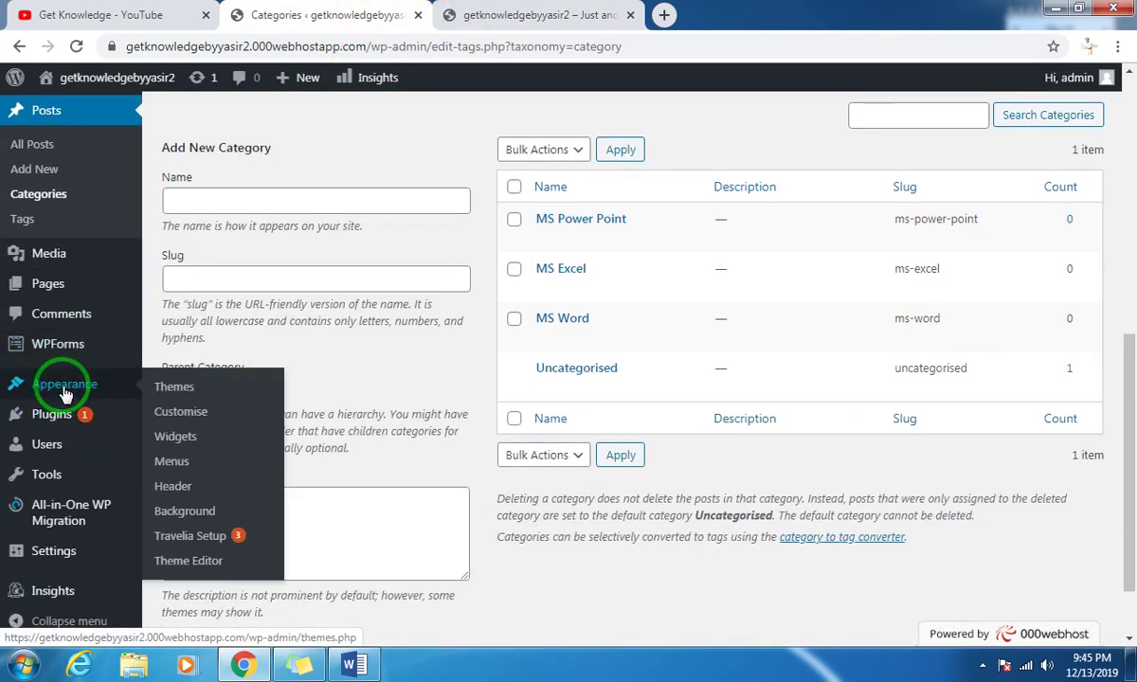
{"action": "left_click", "coordinate": [183, 467]}
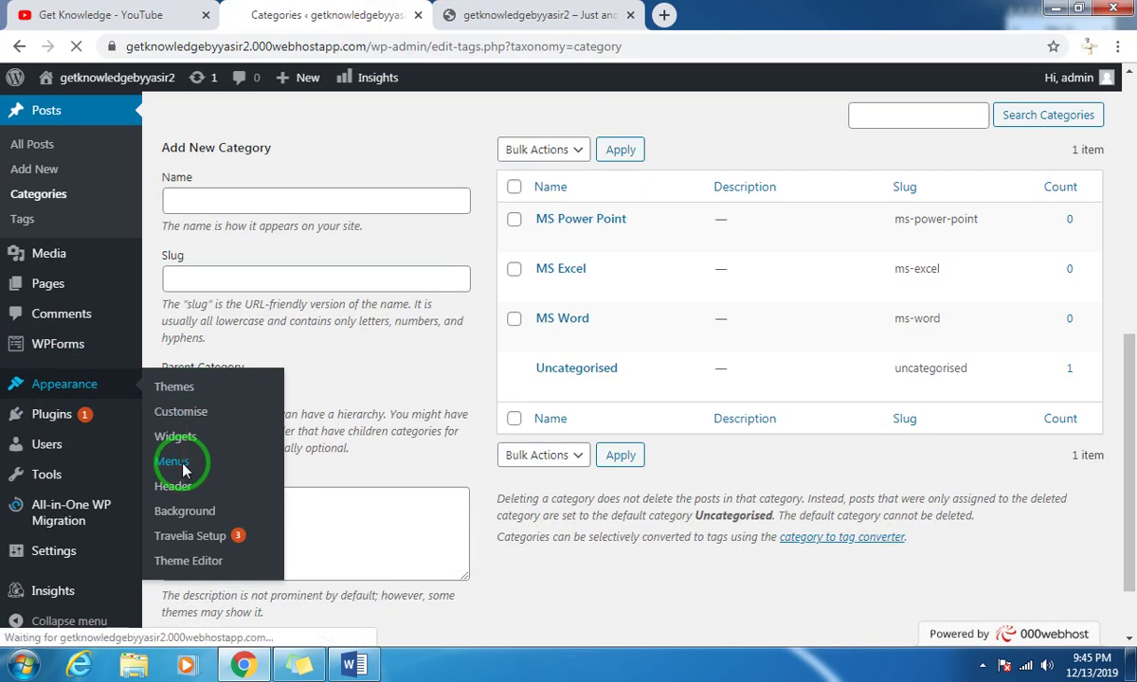
{"action": "scroll", "coordinate": [322, 398], "scroll_direction": "down", "scroll_amount": 1}
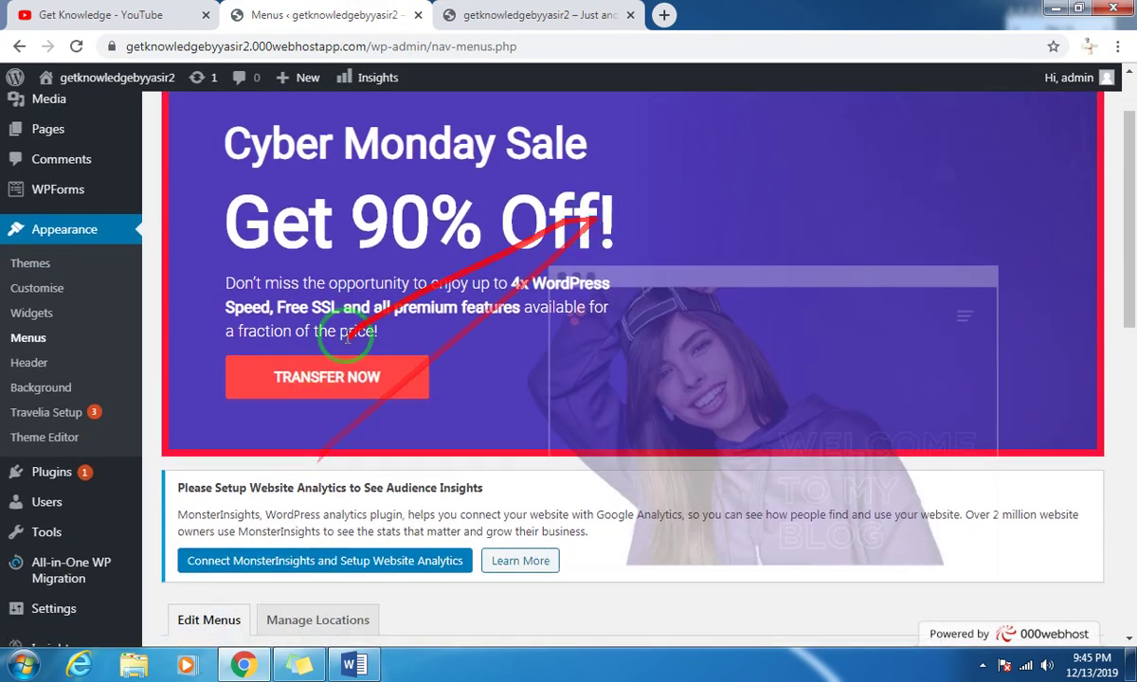
{"action": "scroll", "coordinate": [346, 341], "scroll_direction": "down", "scroll_amount": 7}
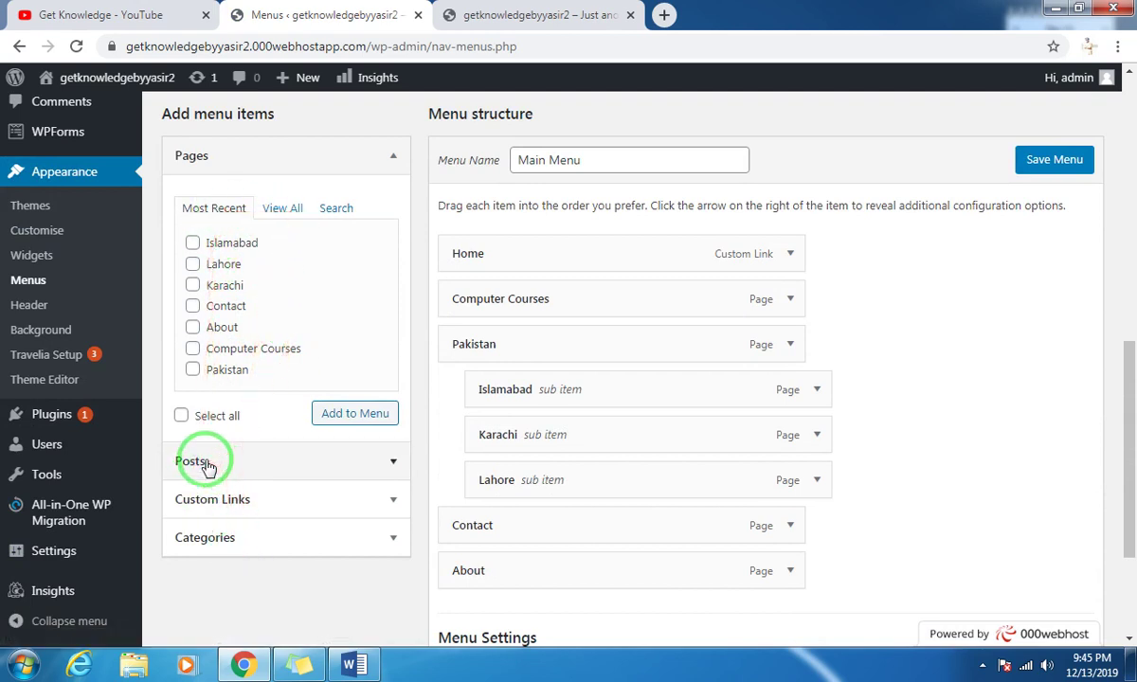
{"action": "left_click", "coordinate": [283, 210]}
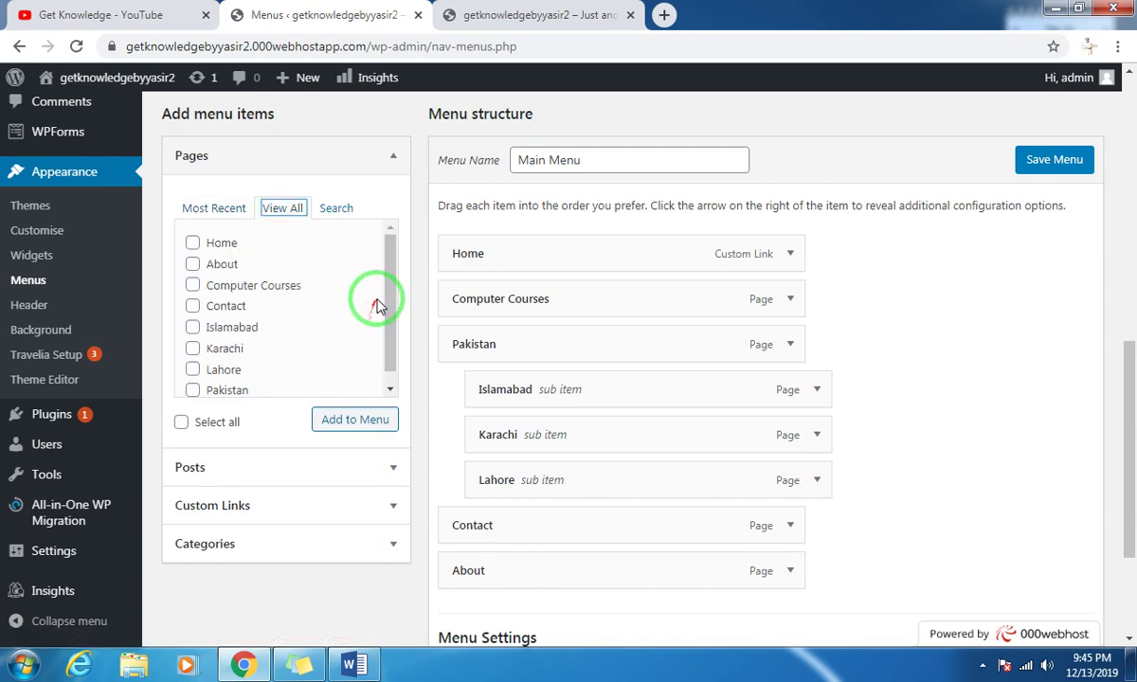
{"action": "mouse_move", "coordinate": [391, 284]}
{"action": "left_mouse_down"}
{"action": "mouse_move", "coordinate": [381, 355]}
{"action": "mouse_move", "coordinate": [389, 287]}
{"action": "left_mouse_up"}
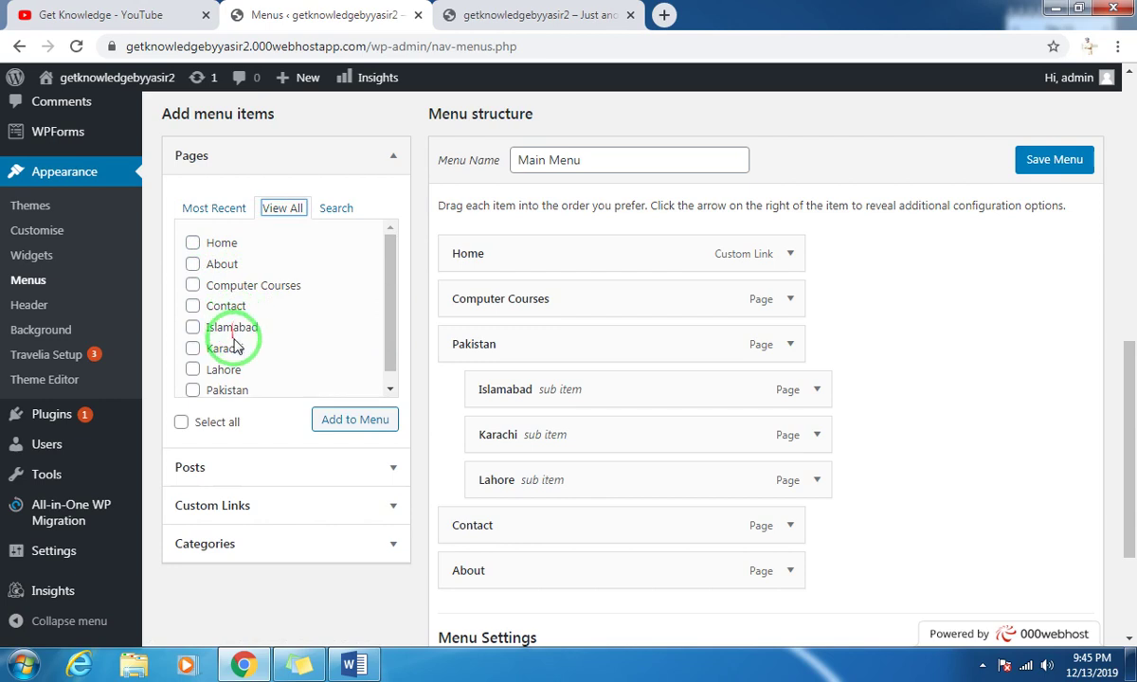
{"action": "left_click", "coordinate": [983, 665]}
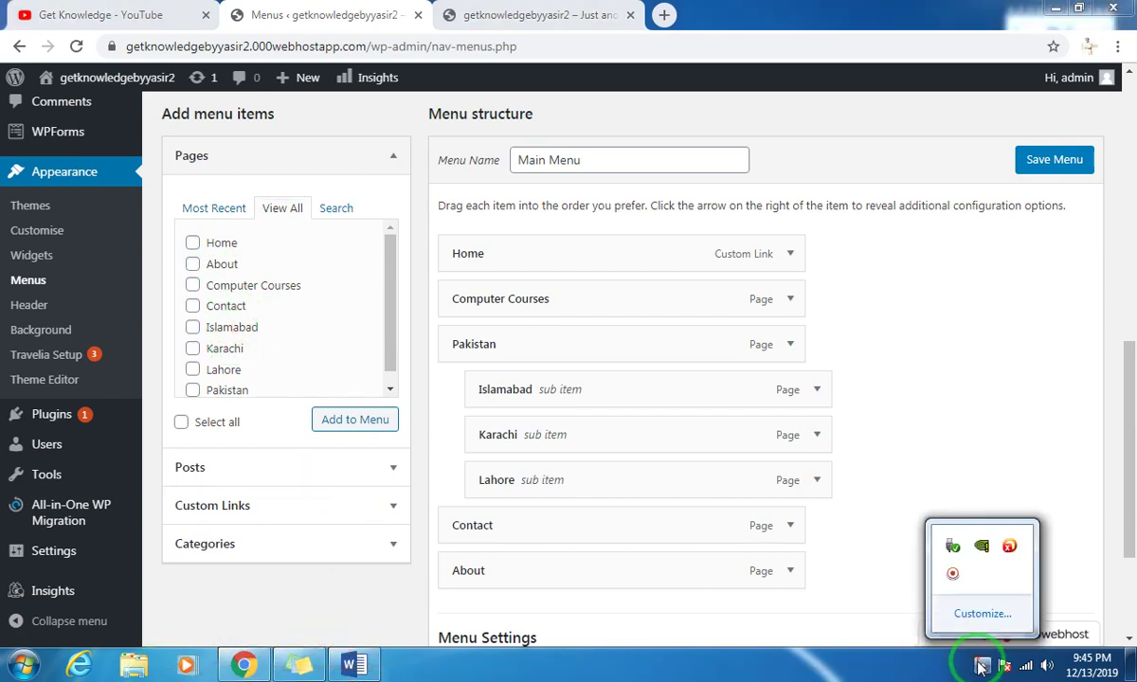
{"action": "left_click", "coordinate": [949, 585]}
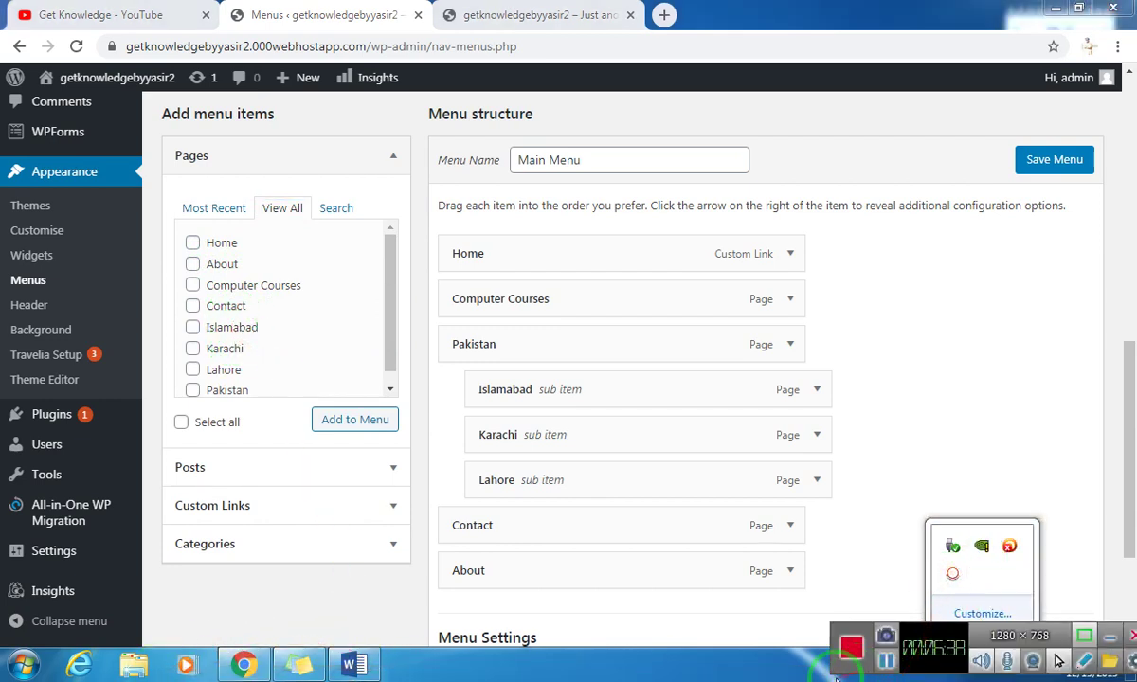
{"action": "left_click", "coordinate": [889, 662]}
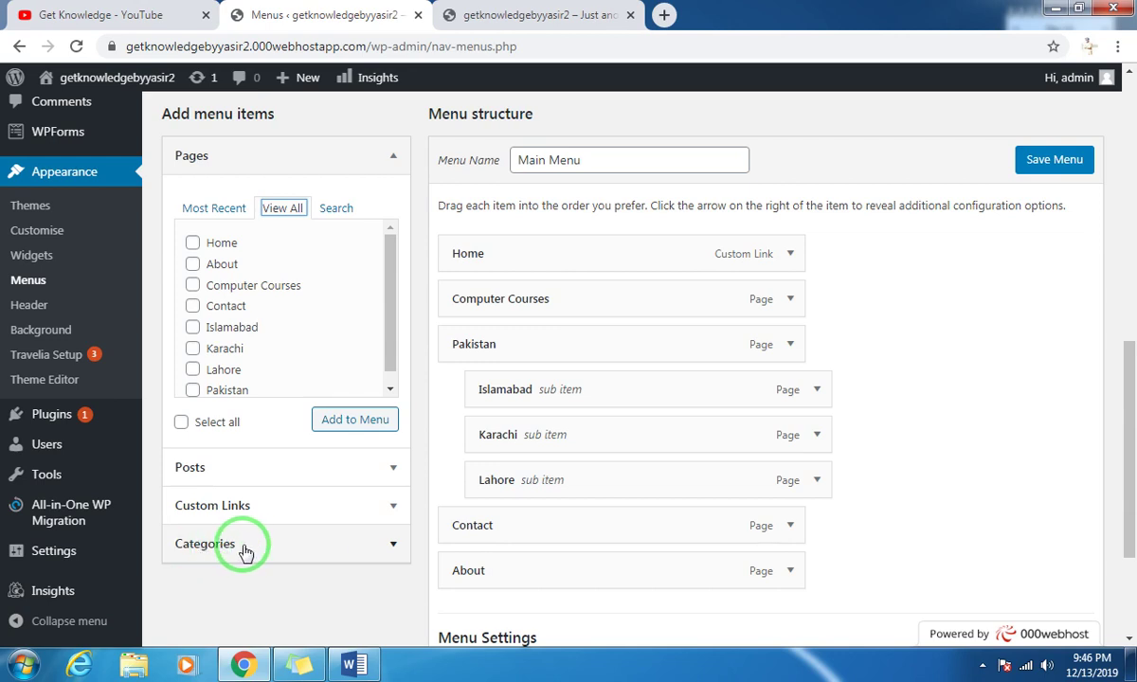
Step: Add the MS Excel, MS Power Point and MS Word categories to the Main Menu from the full category list
{"action": "left_click", "coordinate": [244, 548]}
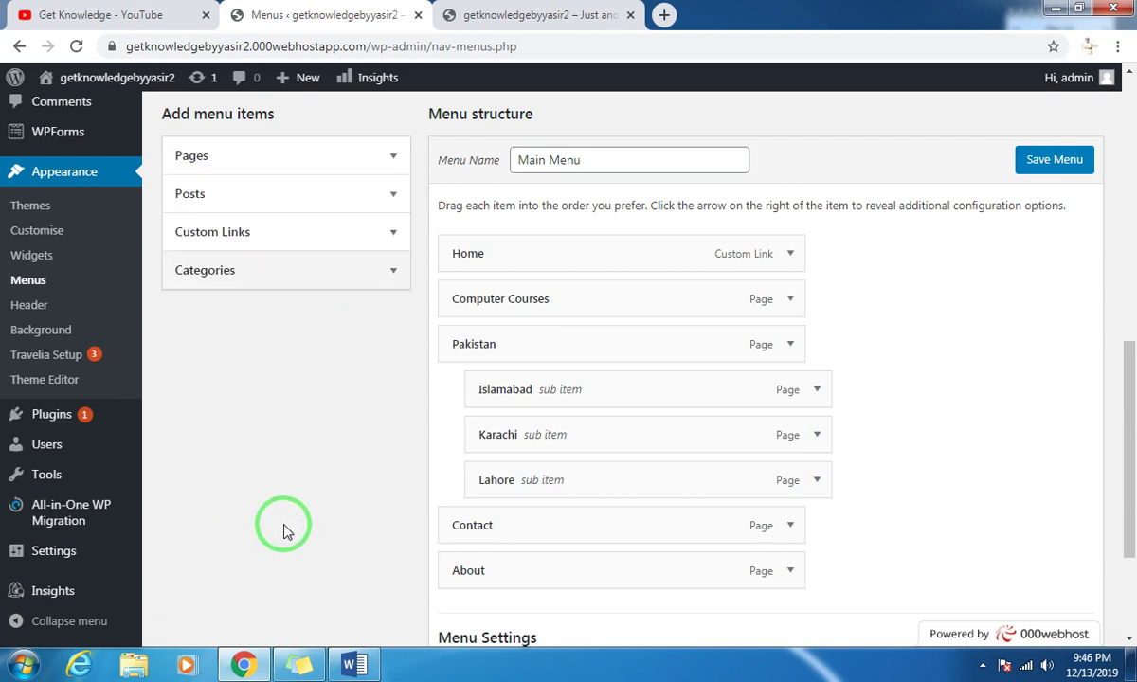
{"action": "left_click", "coordinate": [209, 272]}
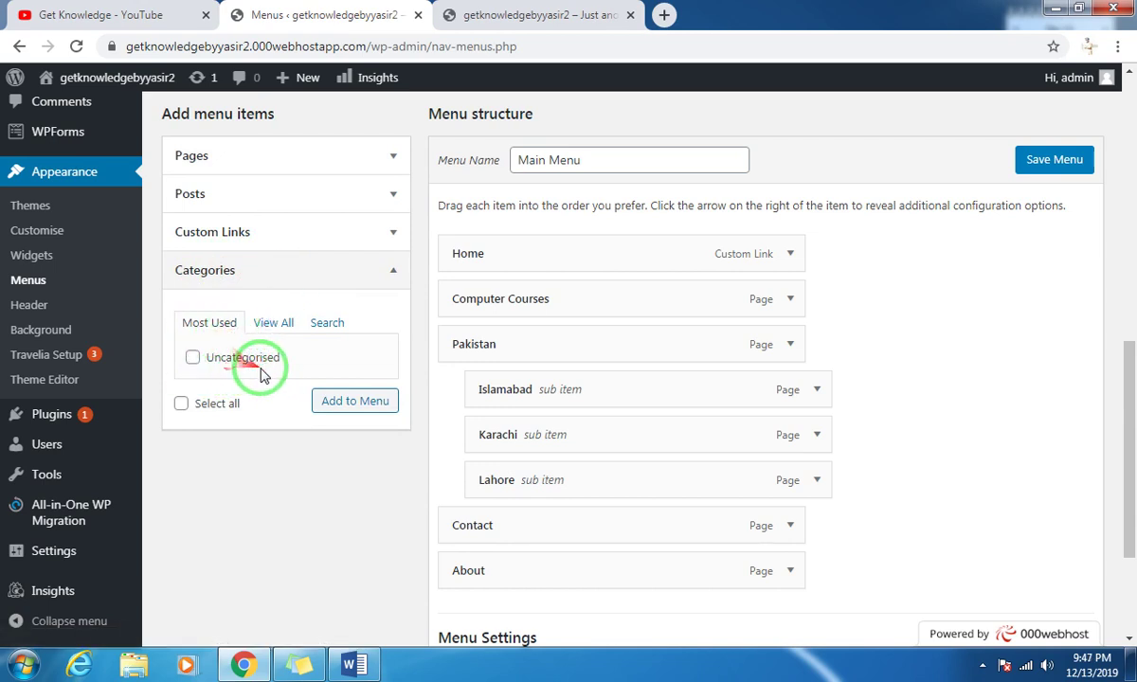
{"action": "left_click", "coordinate": [258, 327]}
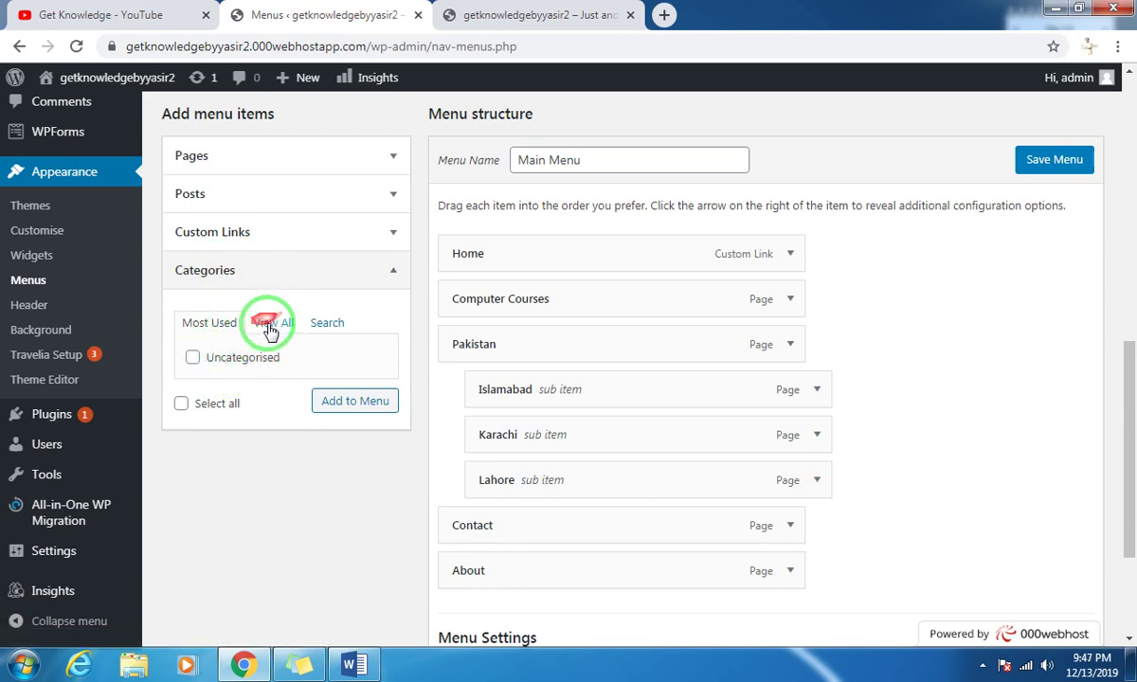
{"action": "left_click", "coordinate": [263, 327]}
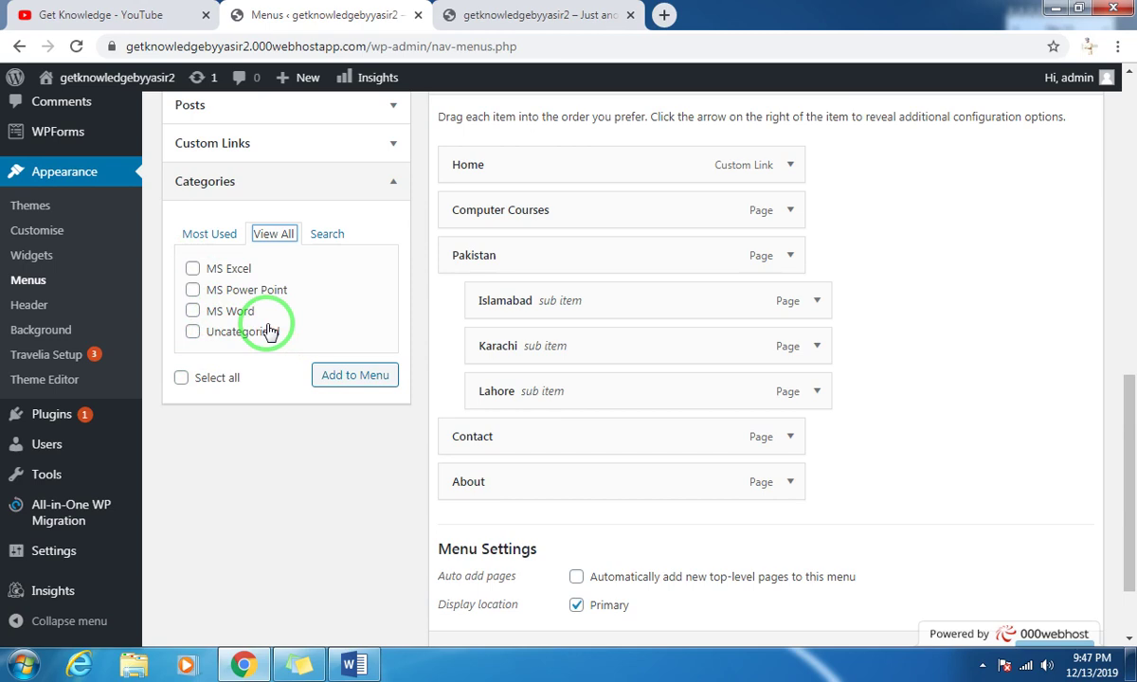
{"action": "left_click", "coordinate": [192, 268]}
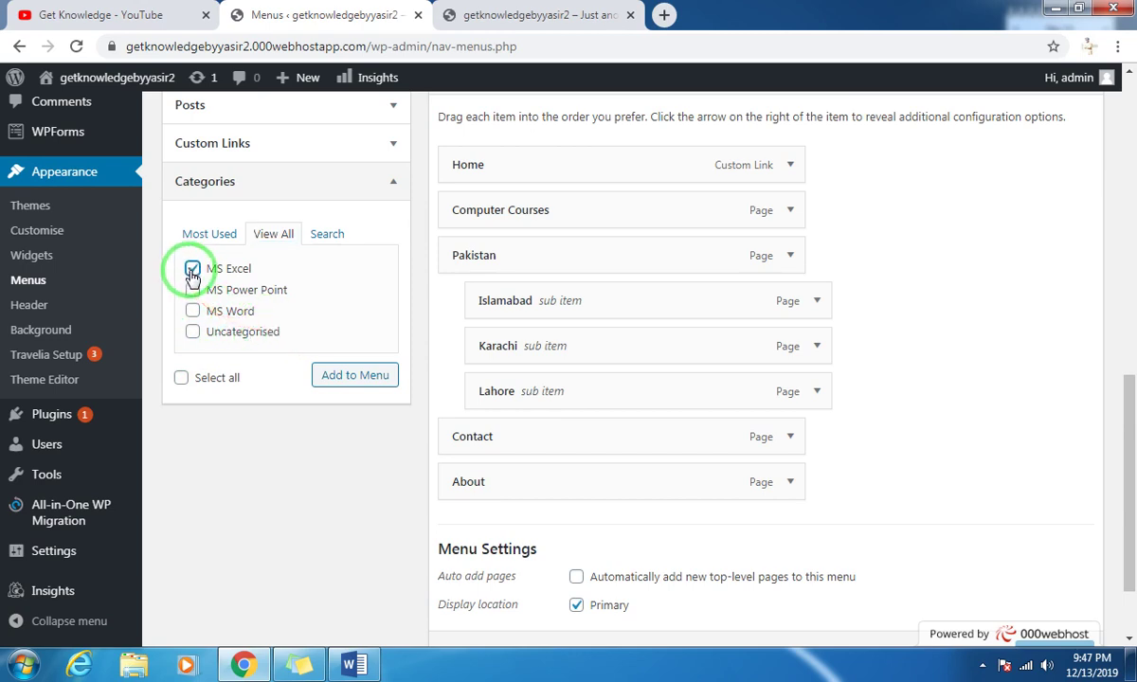
{"action": "left_click", "coordinate": [192, 290]}
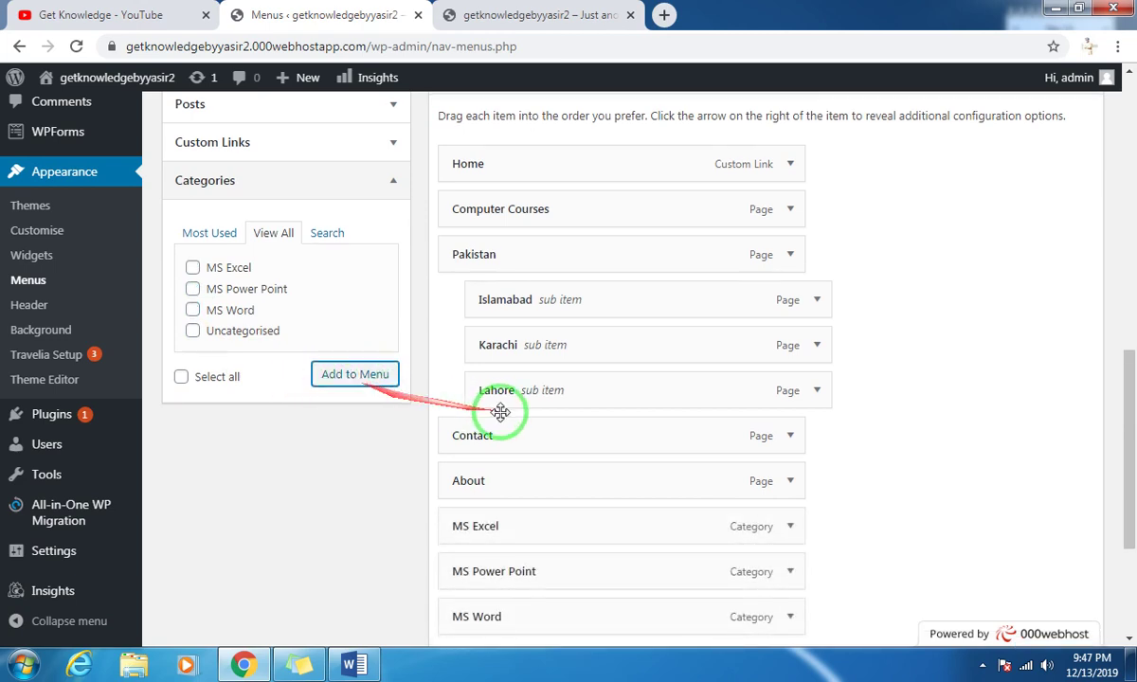
Step: Check the live site's Computer Courses entry and nest the MS Excel category directly under Computer Courses as a sub item in the Main Menu
{"action": "scroll", "coordinate": [530, 445], "scroll_direction": "down", "scroll_amount": 1}
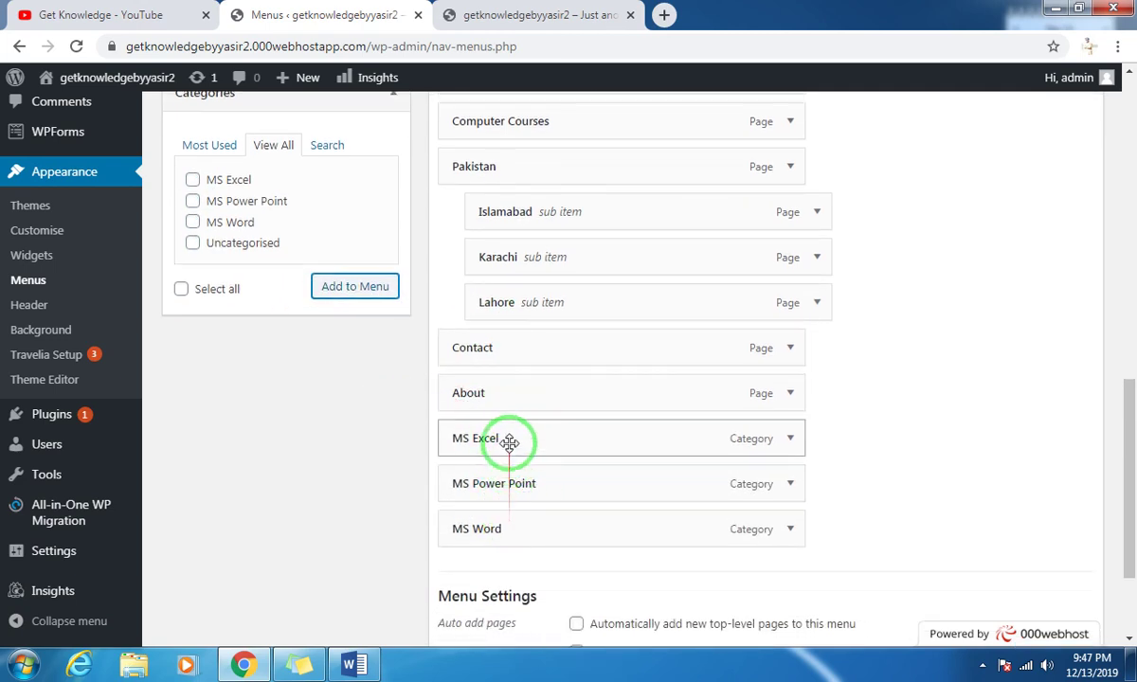
{"action": "scroll", "coordinate": [509, 439], "scroll_direction": "up", "scroll_amount": 2}
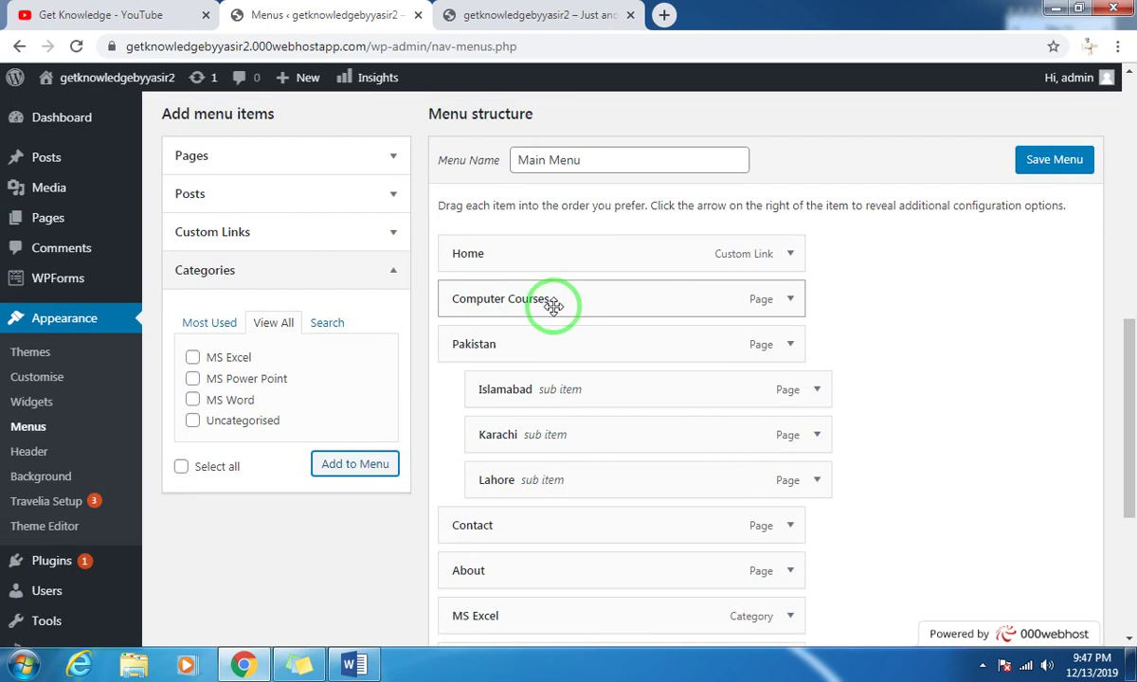
{"action": "left_click_drag", "start_coordinate": [544, 300], "coordinate": [543, 300]}
{"action": "left_click", "coordinate": [464, 19]}
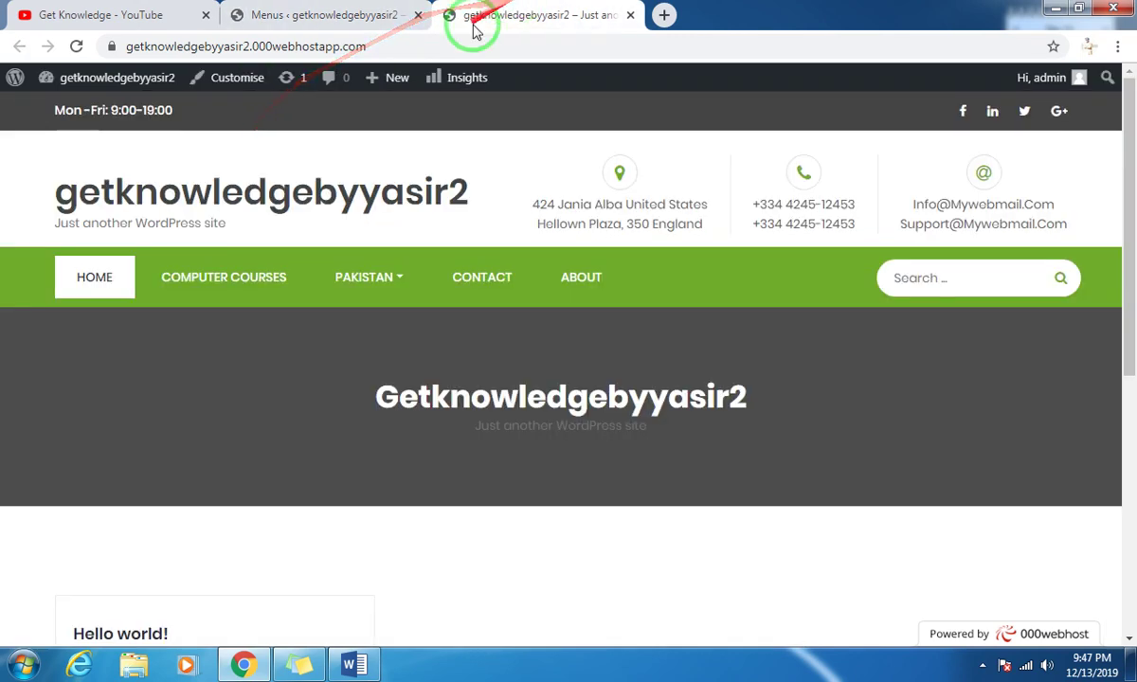
{"action": "left_click_drag", "start_coordinate": [251, 296], "coordinate": [300, 28]}
{"action": "left_click", "coordinate": [301, 17]}
{"action": "scroll", "coordinate": [576, 427], "scroll_direction": "down", "scroll_amount": 2}
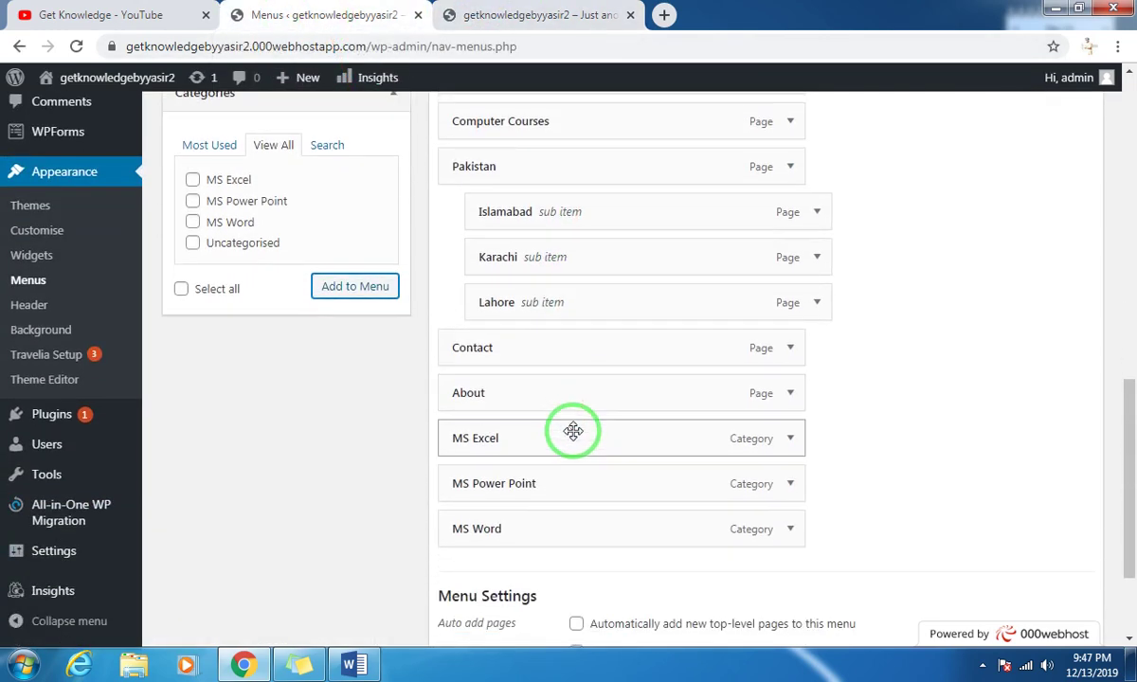
{"action": "left_click_drag", "start_coordinate": [499, 448], "coordinate": [506, 173]}
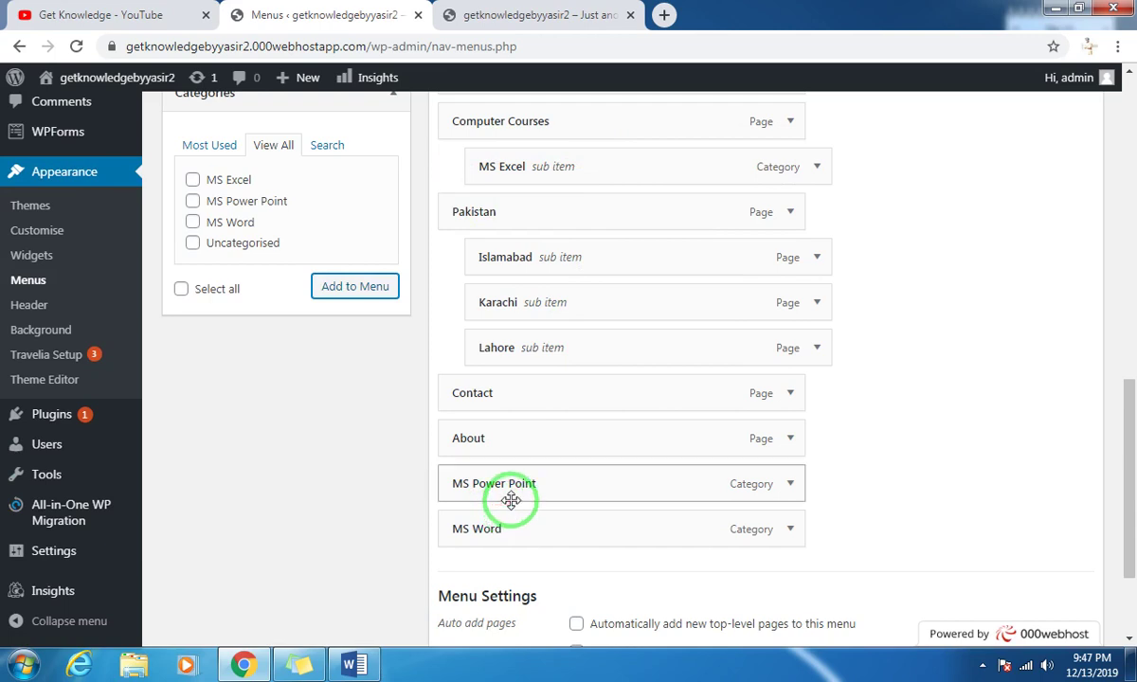
Step: Nest the MS Power Point and MS Word categories under Computer Courses, below MS Excel, and save the Main Menu
{"action": "left_click_drag", "start_coordinate": [515, 500], "coordinate": [522, 216]}
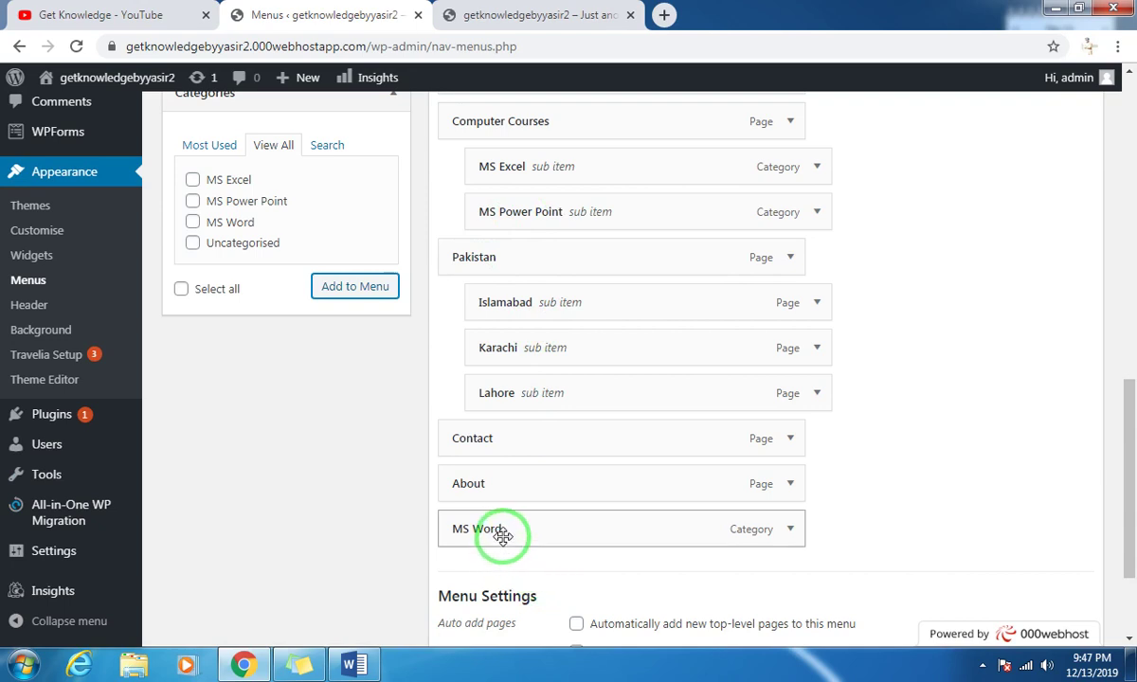
{"action": "left_click_drag", "start_coordinate": [502, 533], "coordinate": [525, 276]}
{"action": "scroll", "coordinate": [525, 276], "scroll_direction": "up", "scroll_amount": 1}
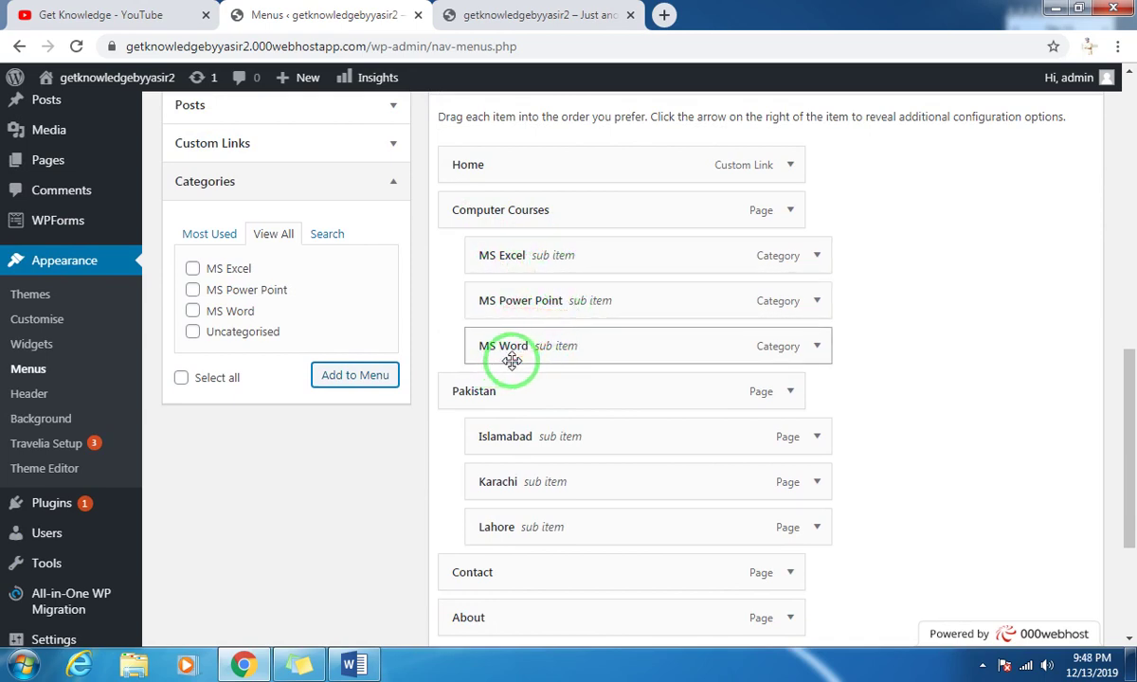
{"action": "scroll", "coordinate": [512, 360], "scroll_direction": "up", "scroll_amount": 4}
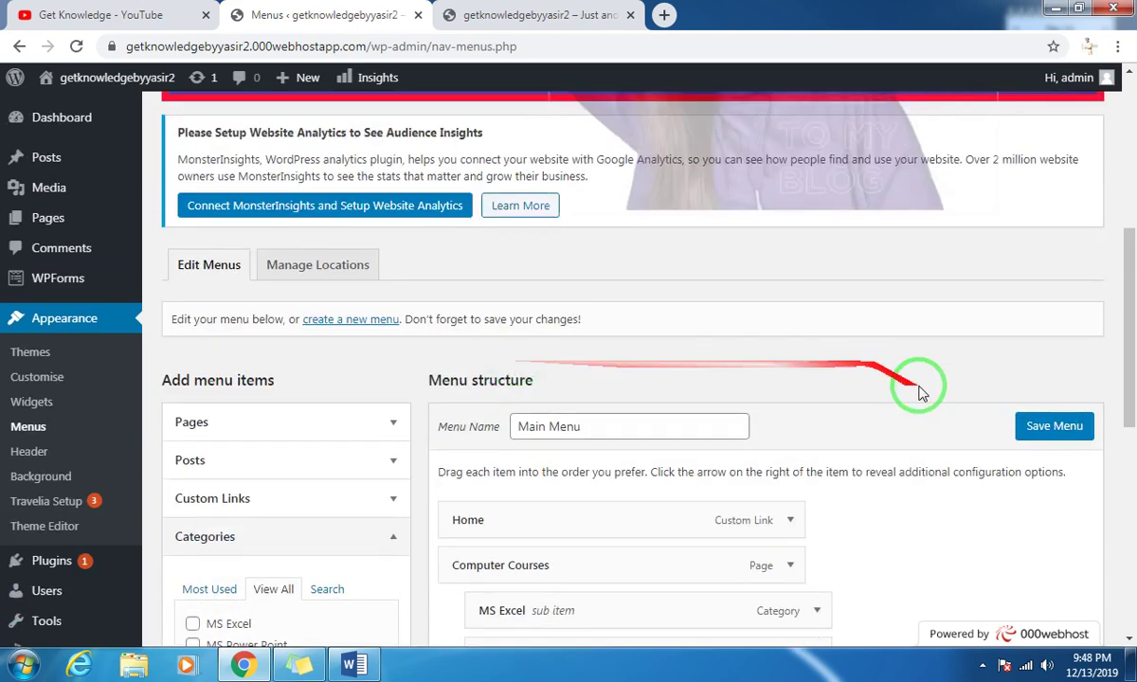
{"action": "left_click", "coordinate": [1054, 426]}
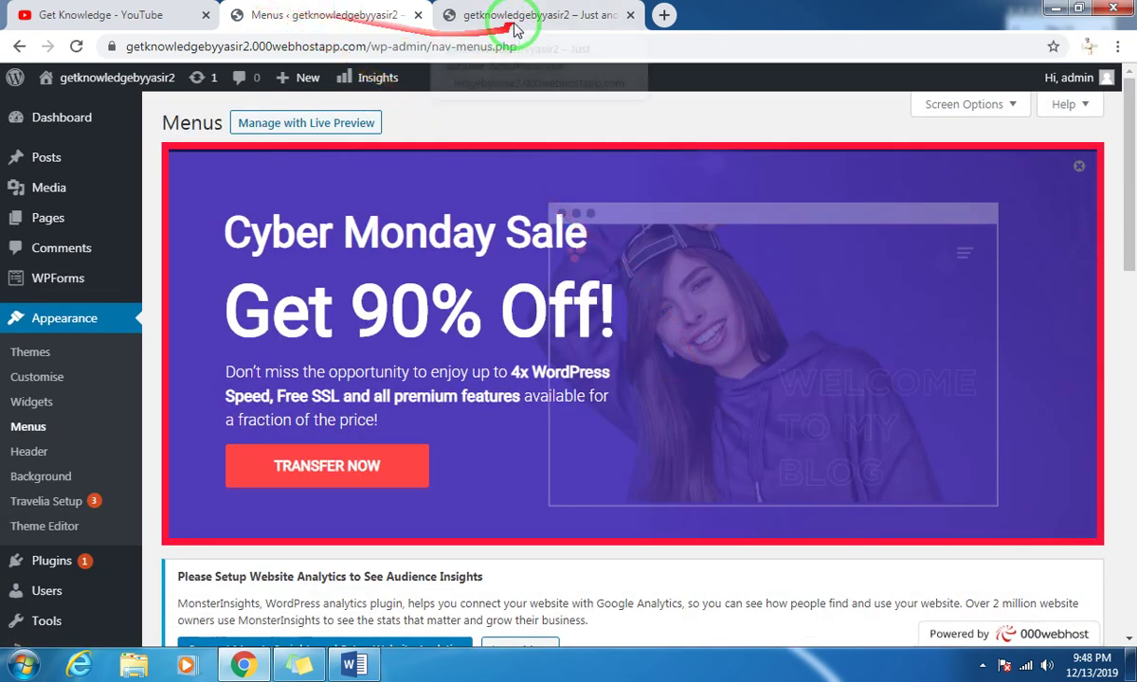
Step: Reload the live site and check the submenus of Computer Courses and Pakistan in its navigation menu
{"action": "left_click", "coordinate": [517, 23]}
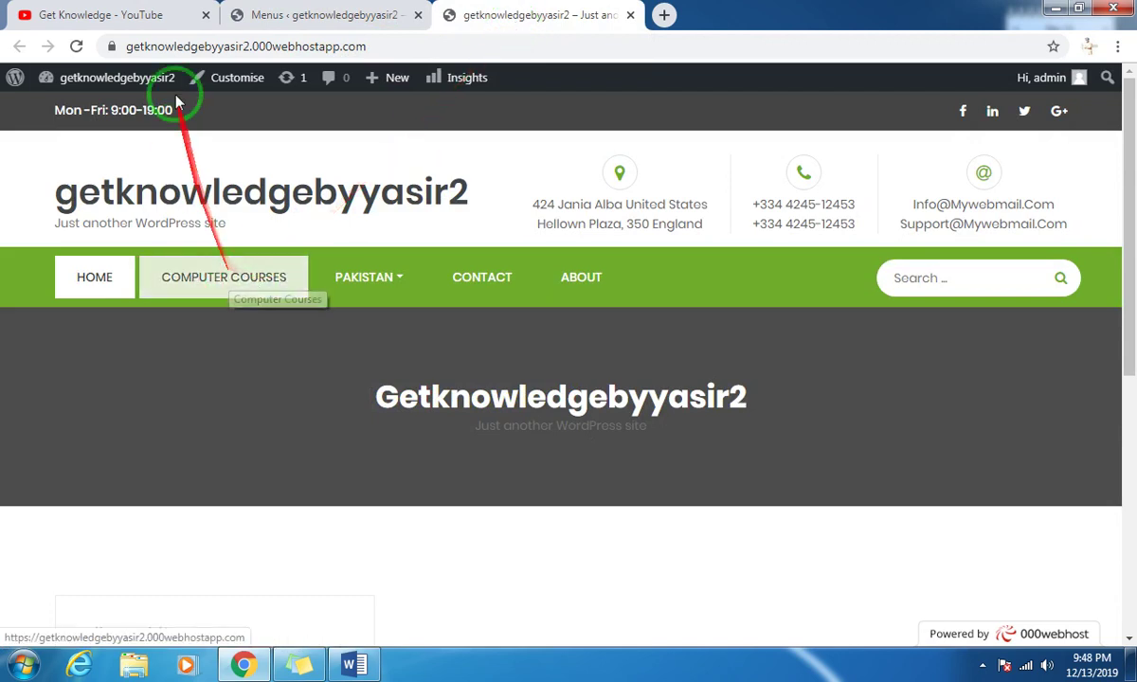
{"action": "mouse_move", "coordinate": [177, 92]}
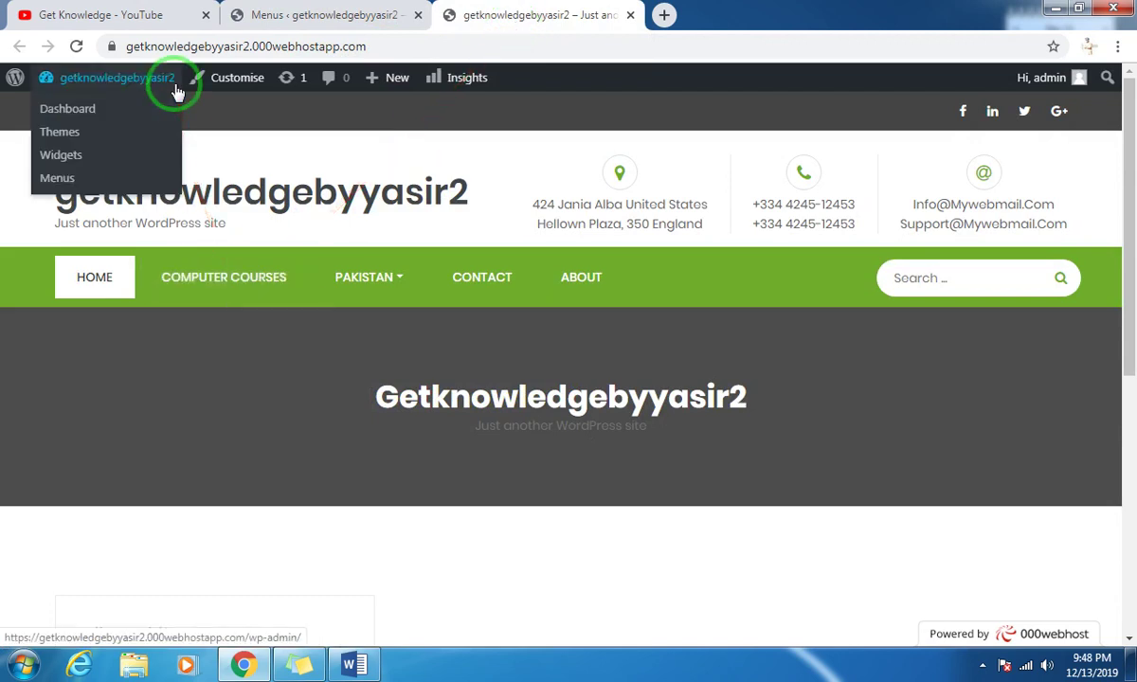
{"action": "left_click", "coordinate": [76, 45]}
{"action": "mouse_move", "coordinate": [237, 292]}
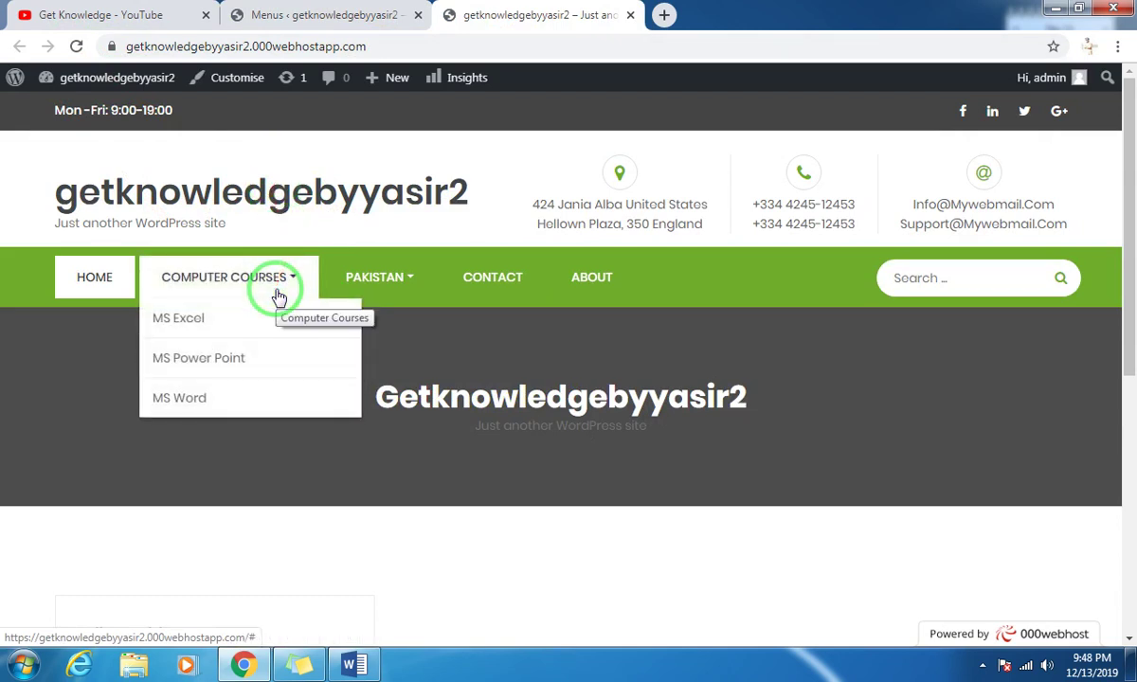
{"action": "scroll", "coordinate": [199, 284], "scroll_direction": "down", "scroll_amount": 2}
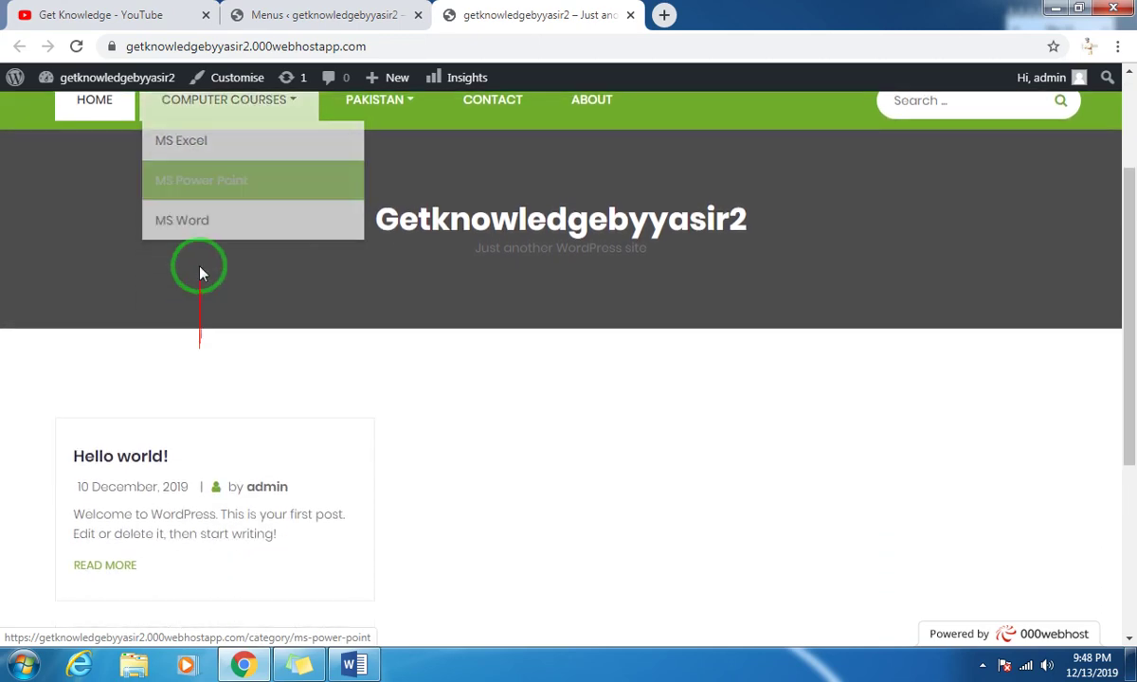
{"action": "scroll", "coordinate": [195, 241], "scroll_direction": "up", "scroll_amount": 2}
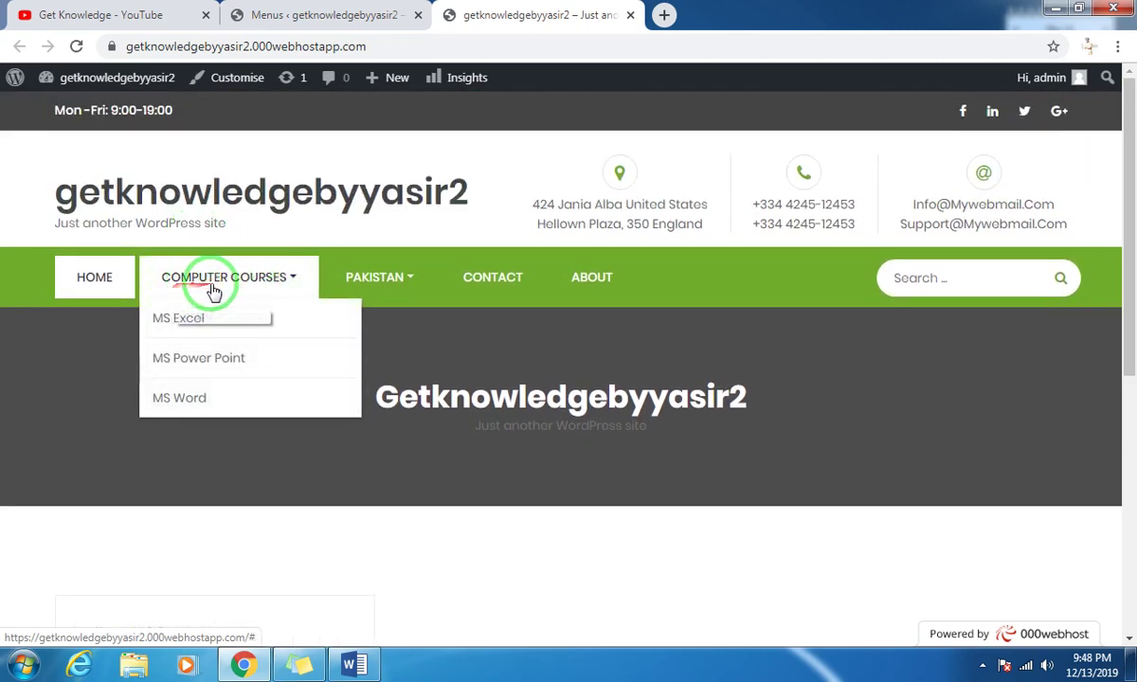
{"action": "mouse_move", "coordinate": [387, 291]}
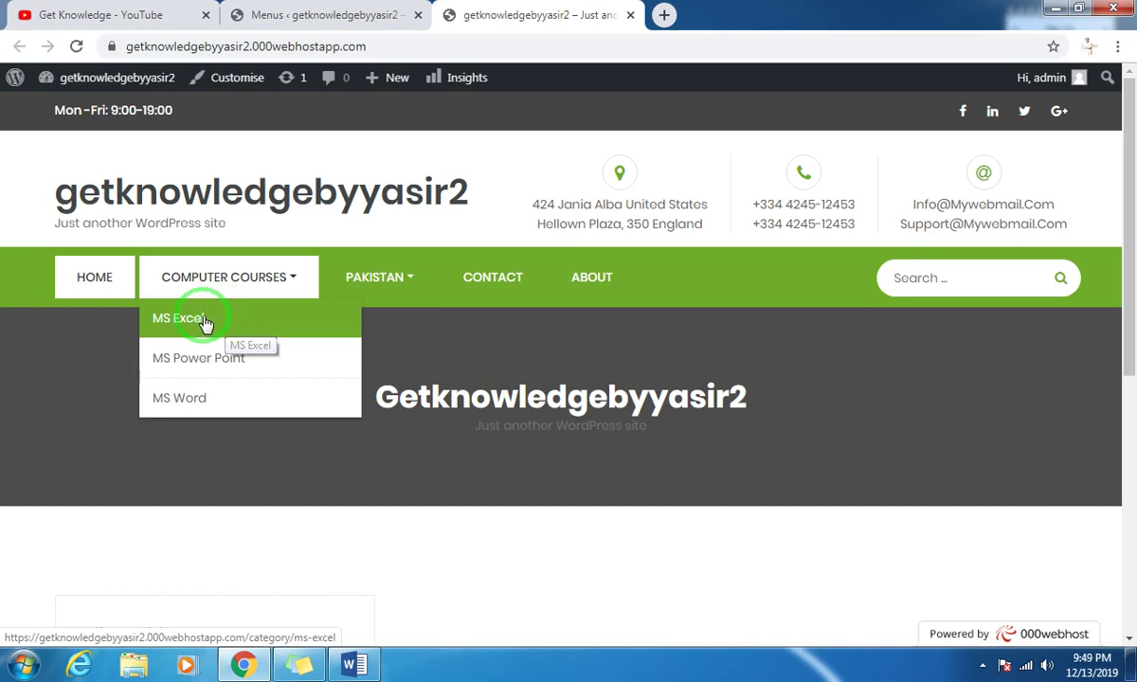
Step: Open the MS Excel category from the live site's Computer Courses submenu and look over its page content
{"action": "left_click", "coordinate": [225, 321]}
{"action": "scroll", "coordinate": [226, 337], "scroll_direction": "down", "scroll_amount": 4}
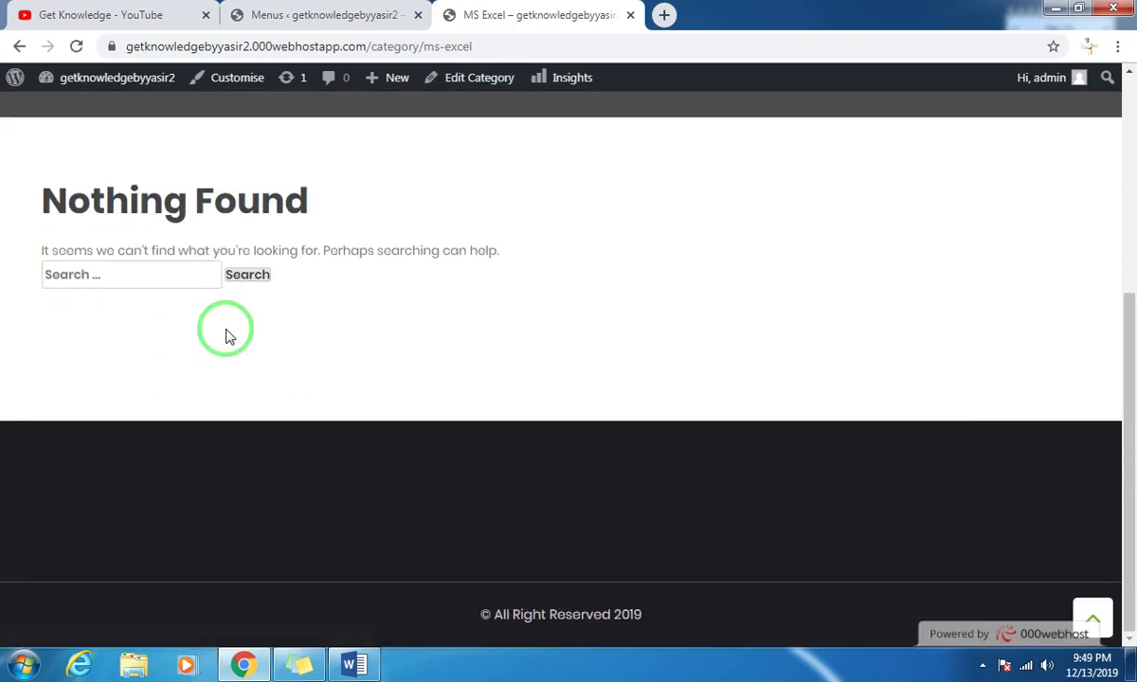
{"action": "scroll", "coordinate": [248, 307], "scroll_direction": "up", "scroll_amount": 4}
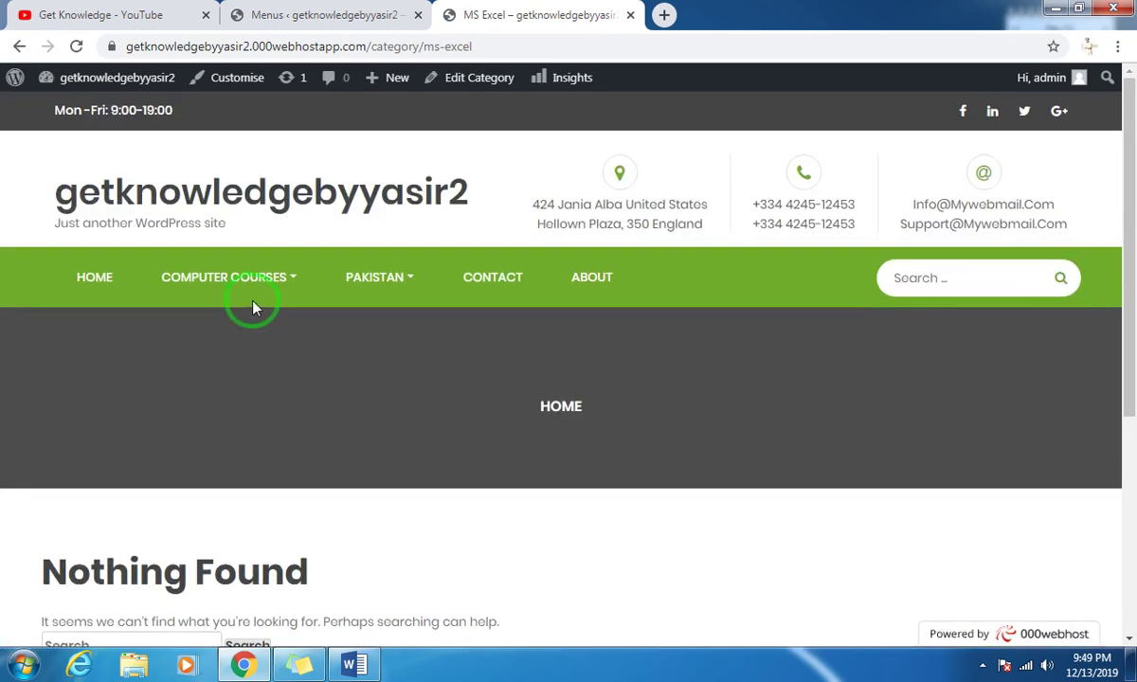
{"action": "scroll", "coordinate": [271, 315], "scroll_direction": "down", "scroll_amount": 4}
{"action": "scroll", "coordinate": [269, 316], "scroll_direction": "up", "scroll_amount": 4}
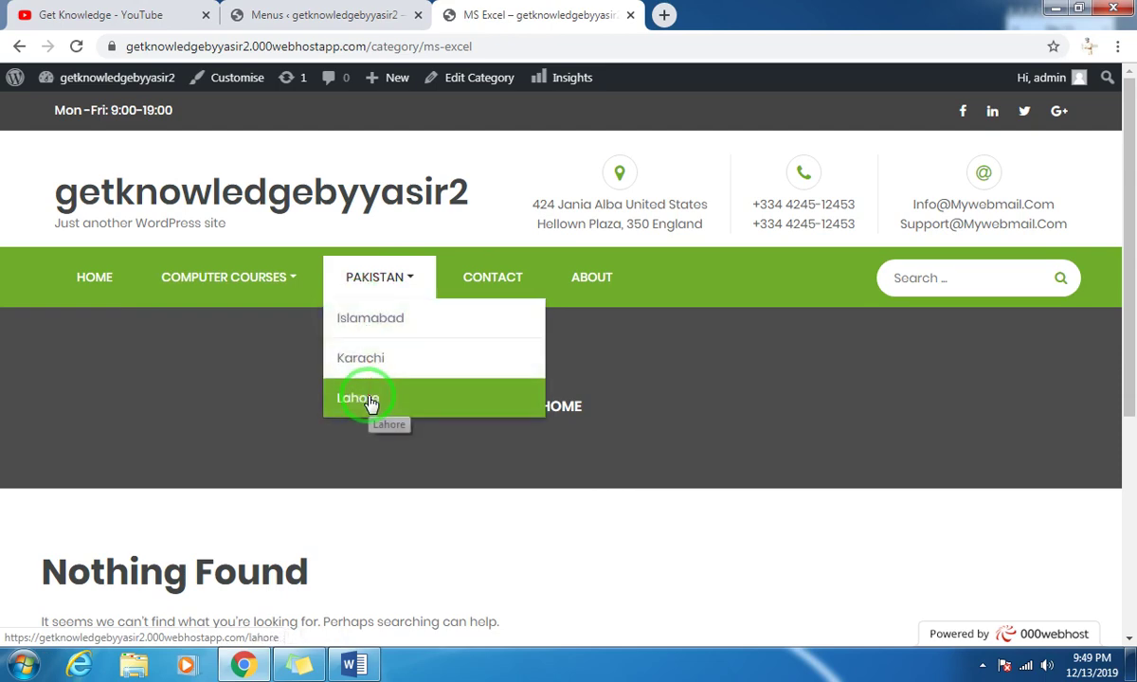
Step: Return to the Main Menu editor and review the available pages alongside the menu structure
{"action": "left_click", "coordinate": [299, 11]}
{"action": "scroll", "coordinate": [222, 341], "scroll_direction": "down", "scroll_amount": 4}
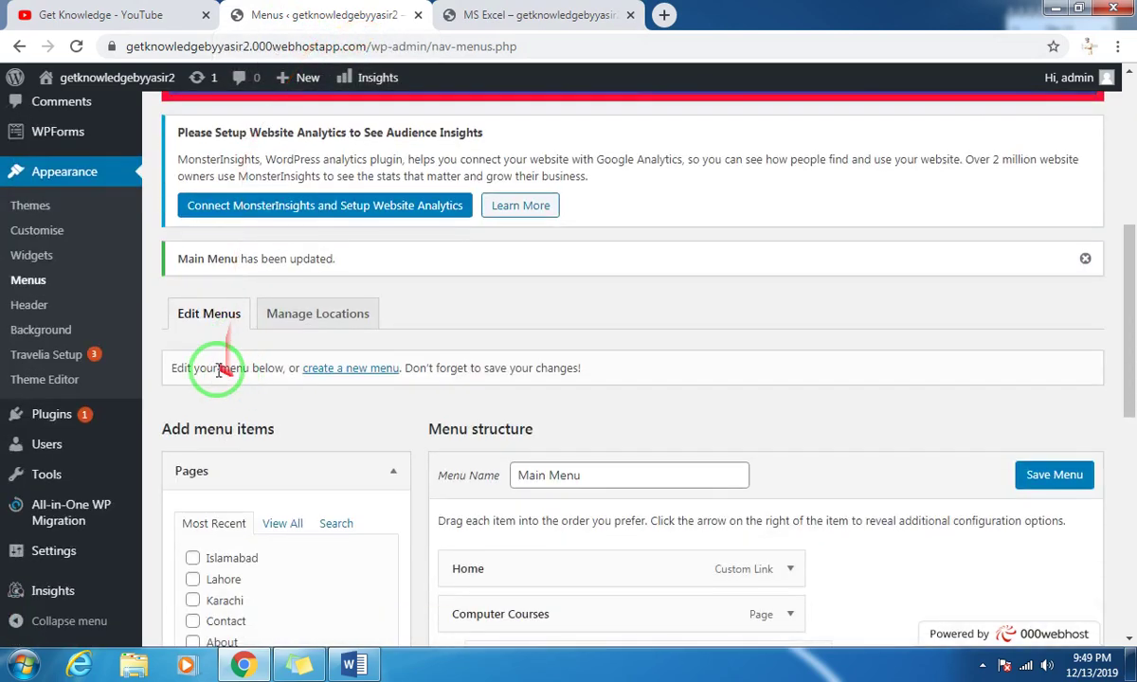
{"action": "scroll", "coordinate": [113, 350], "scroll_direction": "up", "scroll_amount": 1}
{"action": "scroll", "coordinate": [237, 398], "scroll_direction": "down", "scroll_amount": 3}
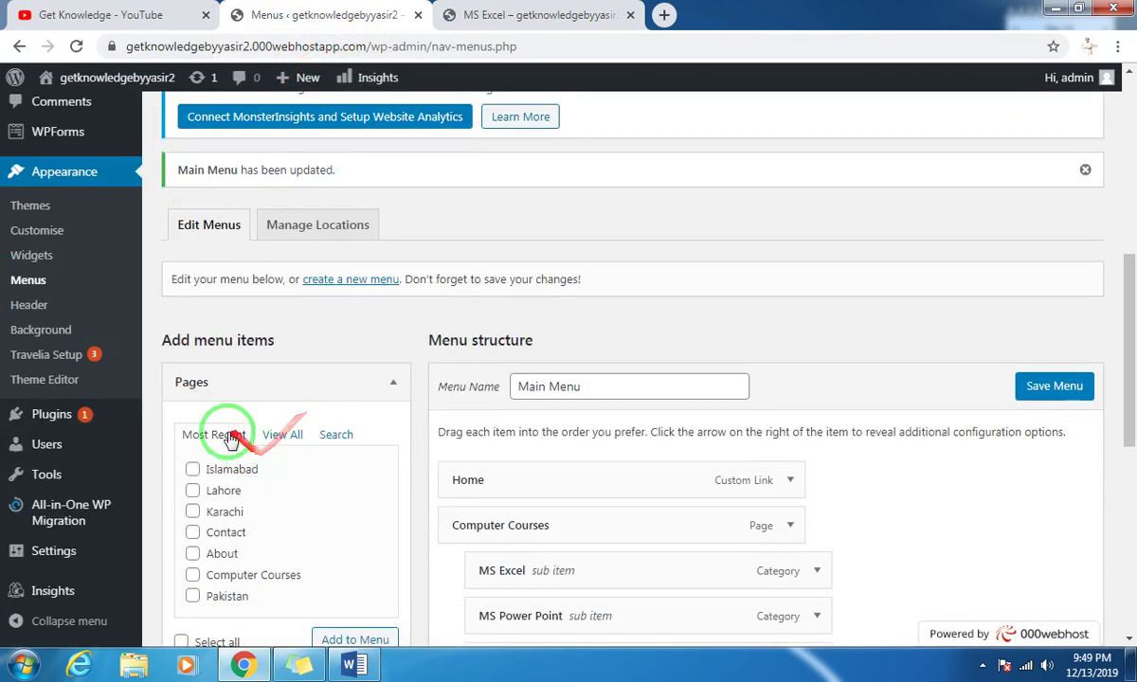
{"action": "scroll", "coordinate": [233, 436], "scroll_direction": "down", "scroll_amount": 1}
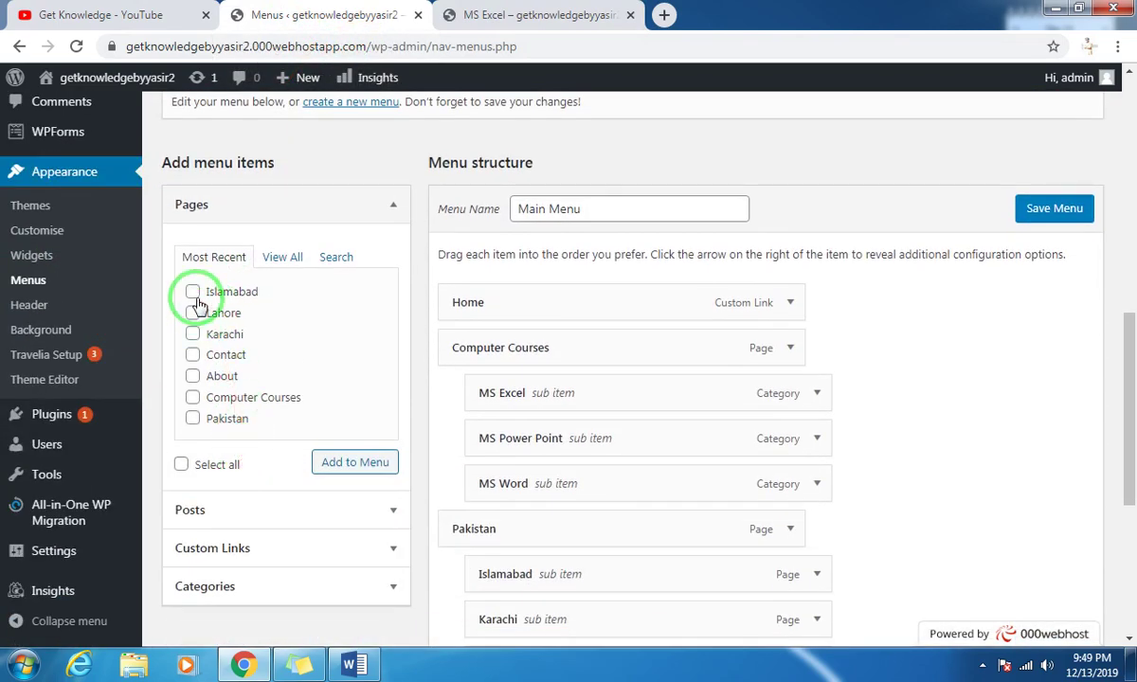
{"action": "scroll", "coordinate": [57, 199], "scroll_direction": "up", "scroll_amount": 1}
{"action": "scroll", "coordinate": [57, 195], "scroll_direction": "up", "scroll_amount": 1}
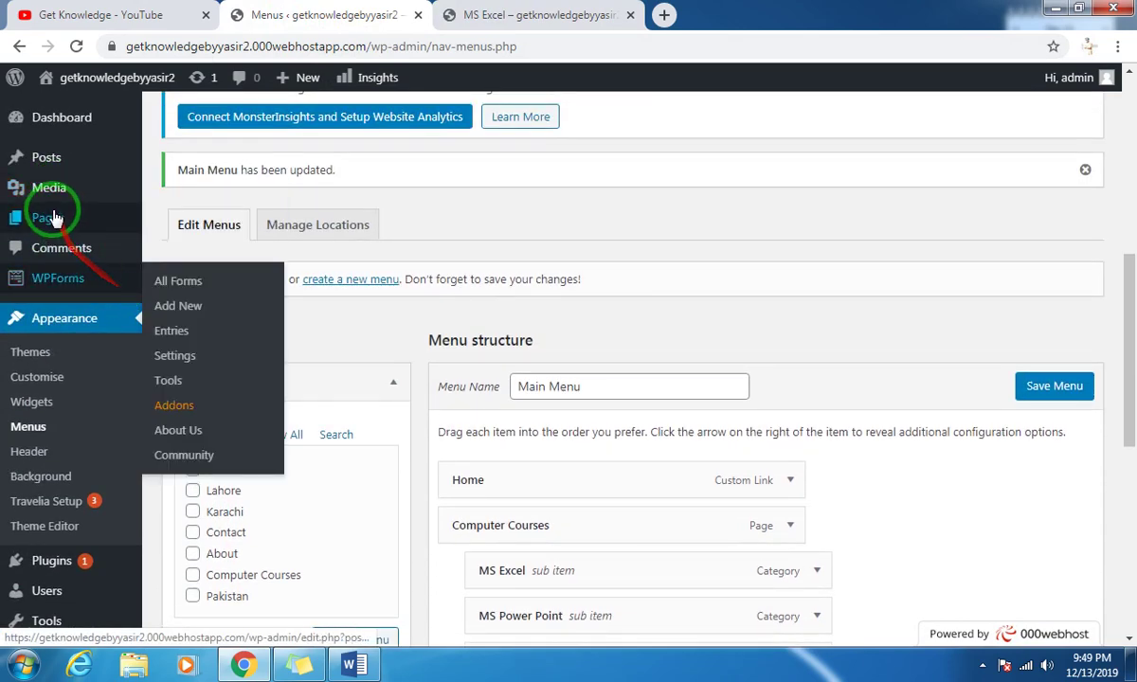
Step: Move the Islamabad, Karachi and Lahore pages to the Bin with one bulk action in the full page list
{"action": "left_click", "coordinate": [213, 227]}
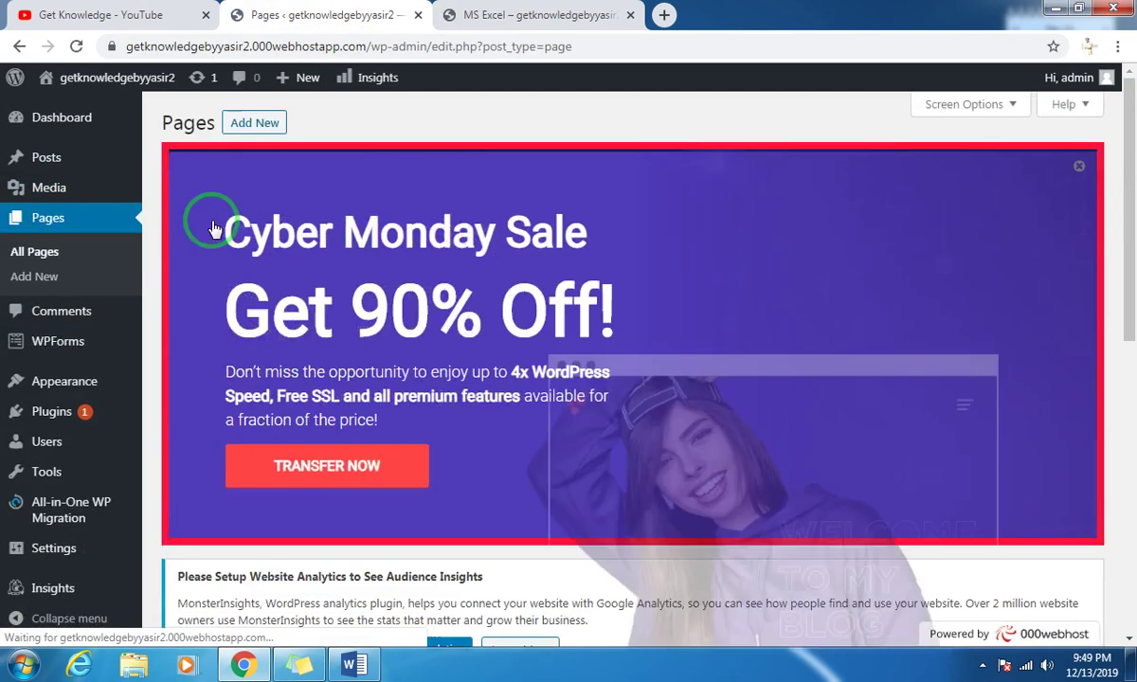
{"action": "scroll", "coordinate": [251, 322], "scroll_direction": "down", "scroll_amount": 7}
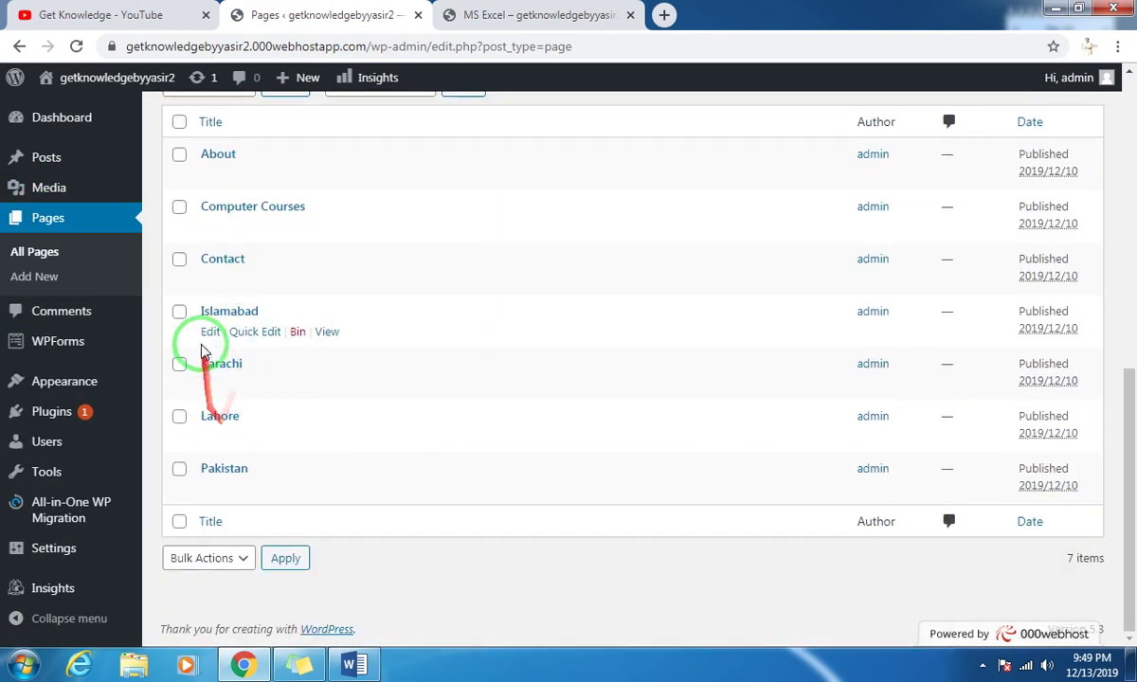
{"action": "left_click", "coordinate": [179, 311]}
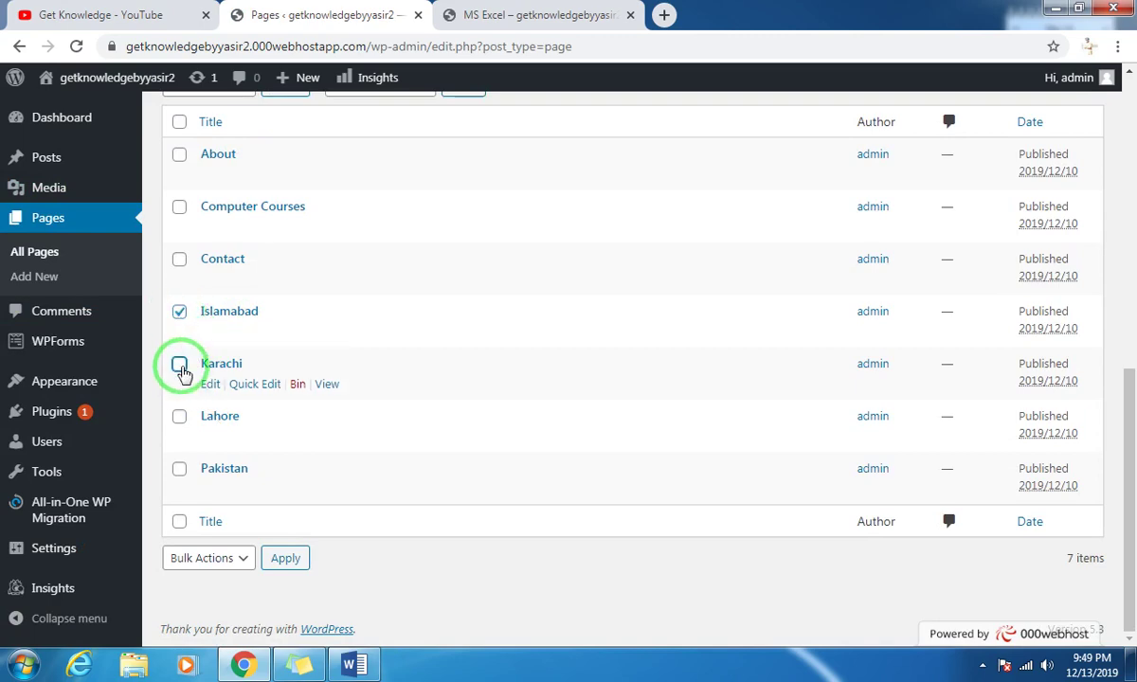
{"action": "left_click", "coordinate": [181, 366]}
{"action": "scroll", "coordinate": [228, 341], "scroll_direction": "up", "scroll_amount": 4}
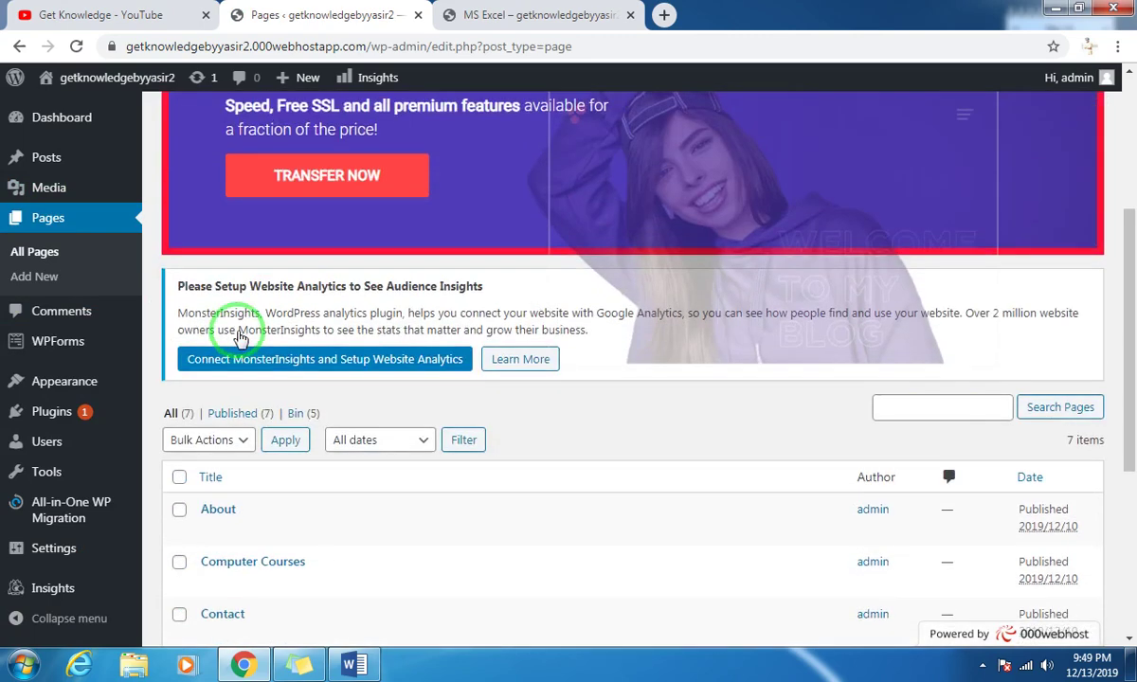
{"action": "left_click", "coordinate": [239, 443]}
{"action": "left_click", "coordinate": [200, 494]}
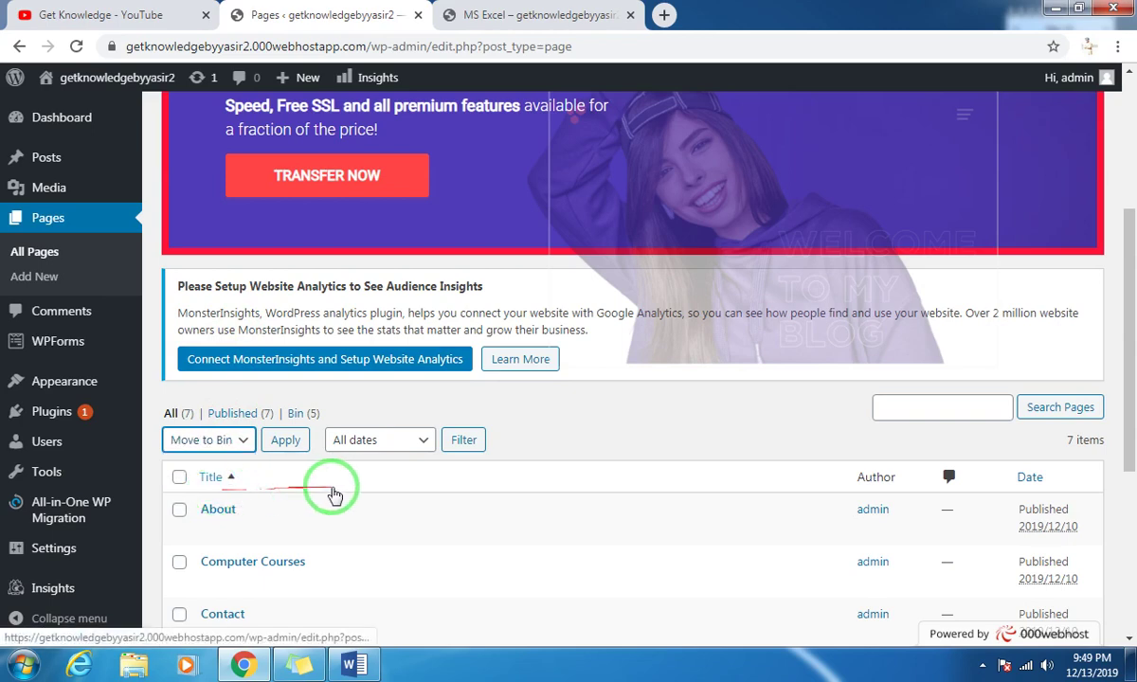
{"action": "left_click", "coordinate": [287, 445]}
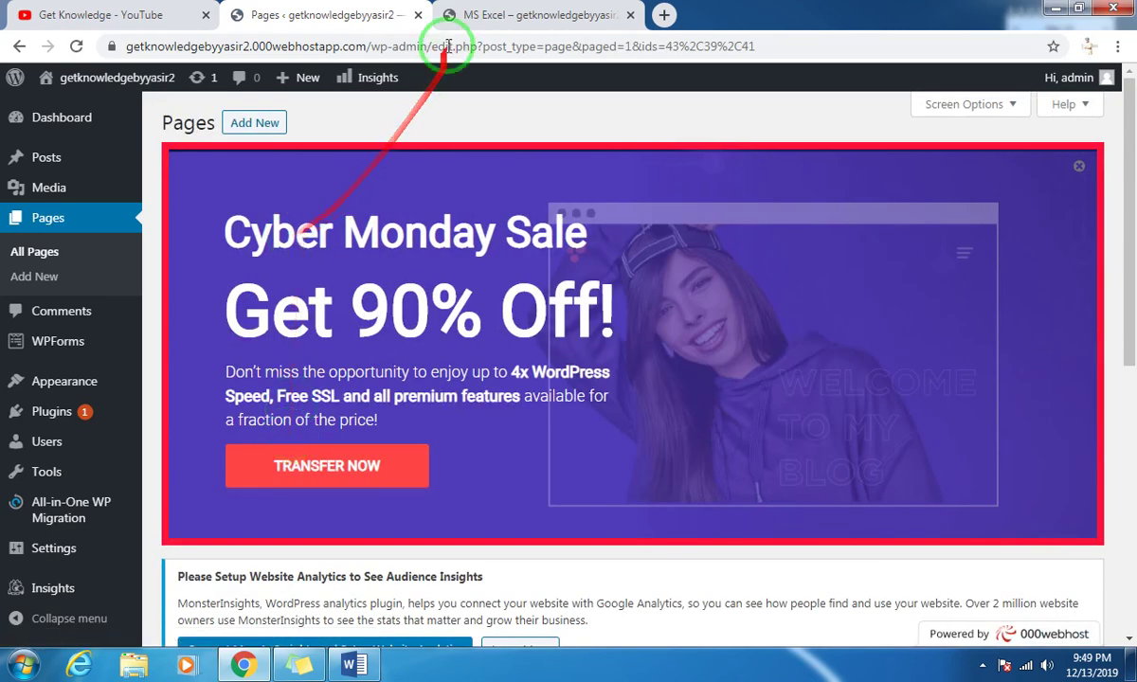
Step: Reload the live site to check the Pakistan menu entry and return to the admin page list
{"action": "left_click", "coordinate": [454, 11]}
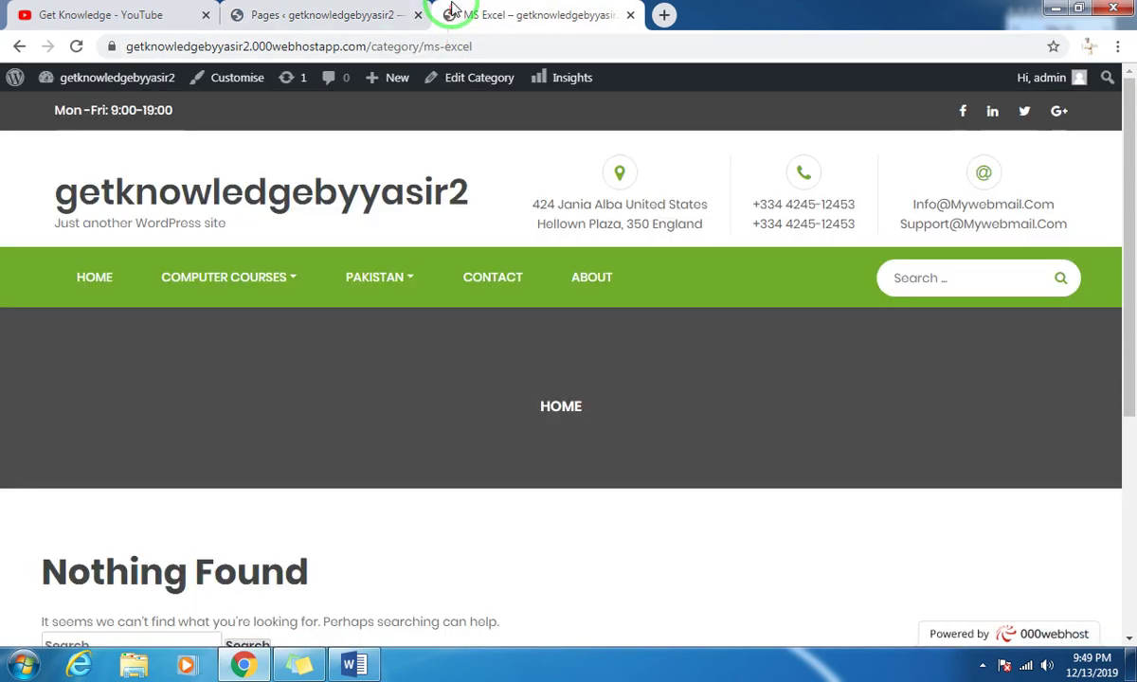
{"action": "left_click", "coordinate": [79, 46]}
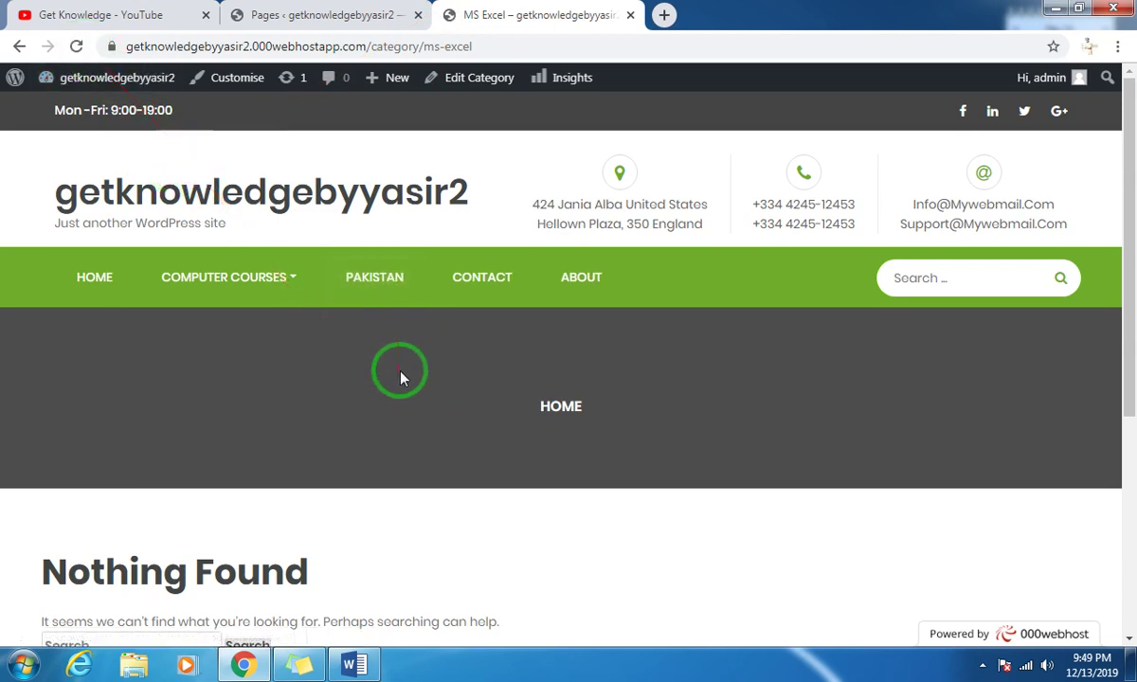
{"action": "left_click", "coordinate": [324, 15]}
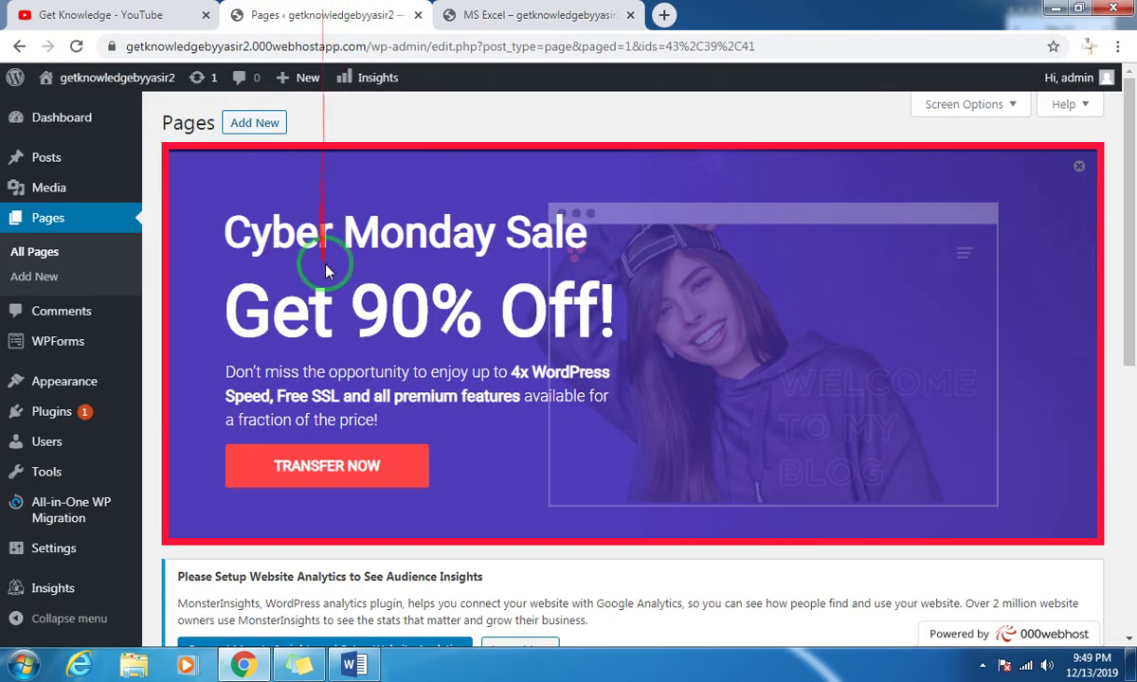
{"action": "scroll", "coordinate": [325, 271], "scroll_direction": "down", "scroll_amount": 3}
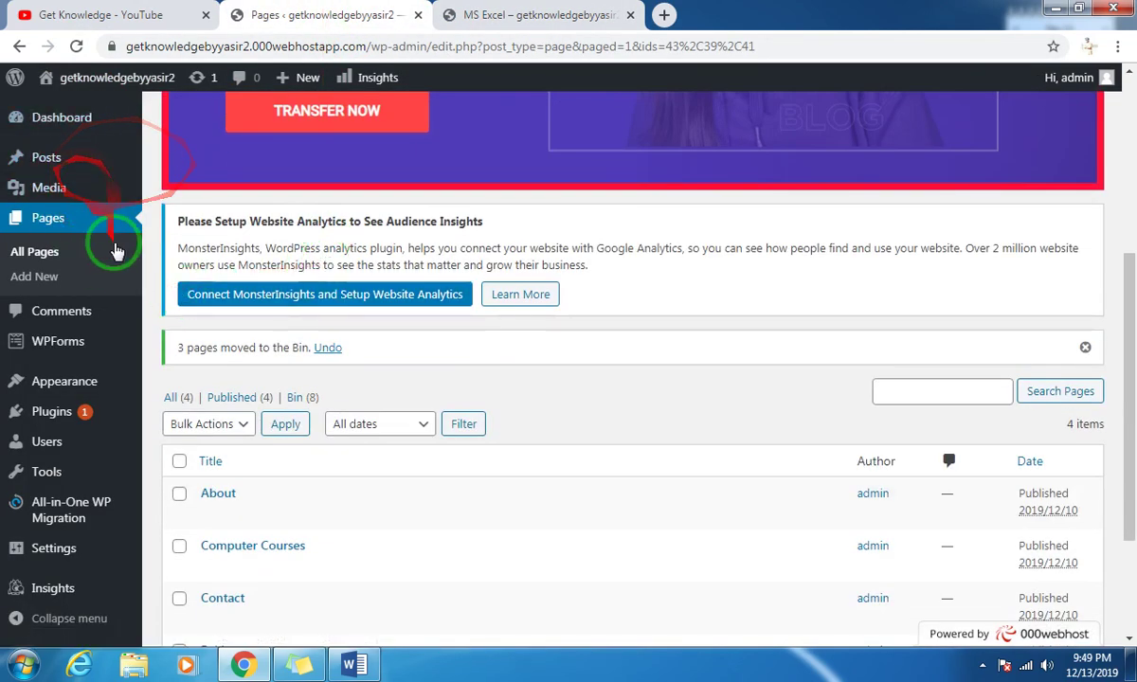
Step: Open the post categories screen and create a category named Karachi with no parent
{"action": "mouse_move", "coordinate": [33, 163]}
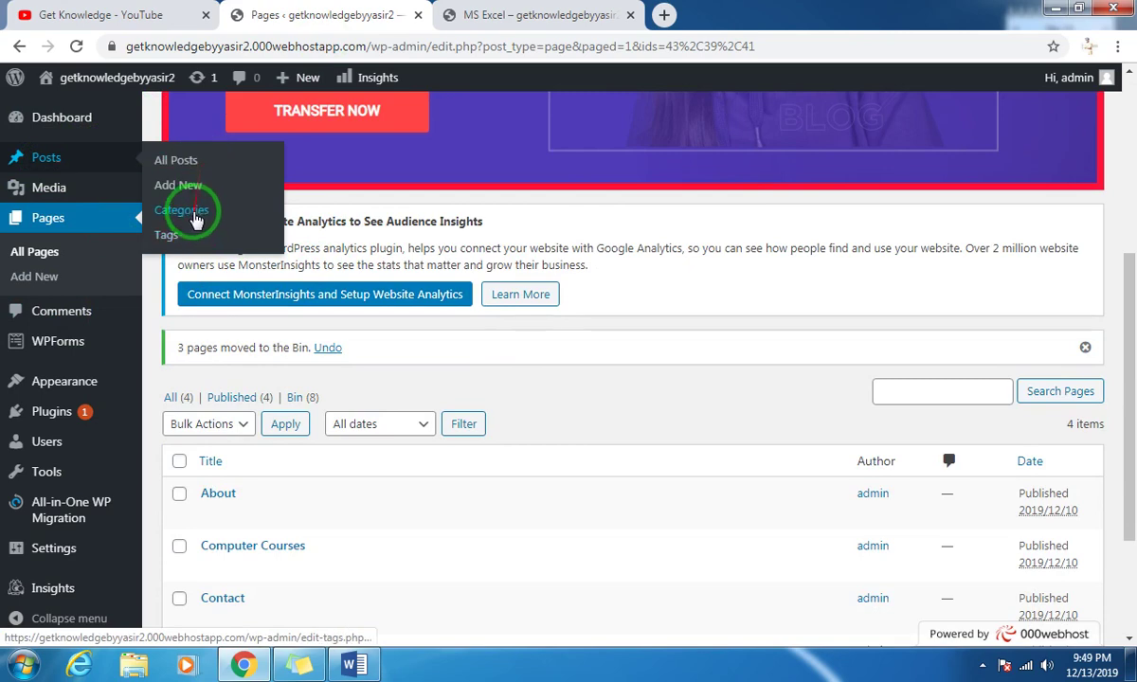
{"action": "left_click", "coordinate": [195, 219]}
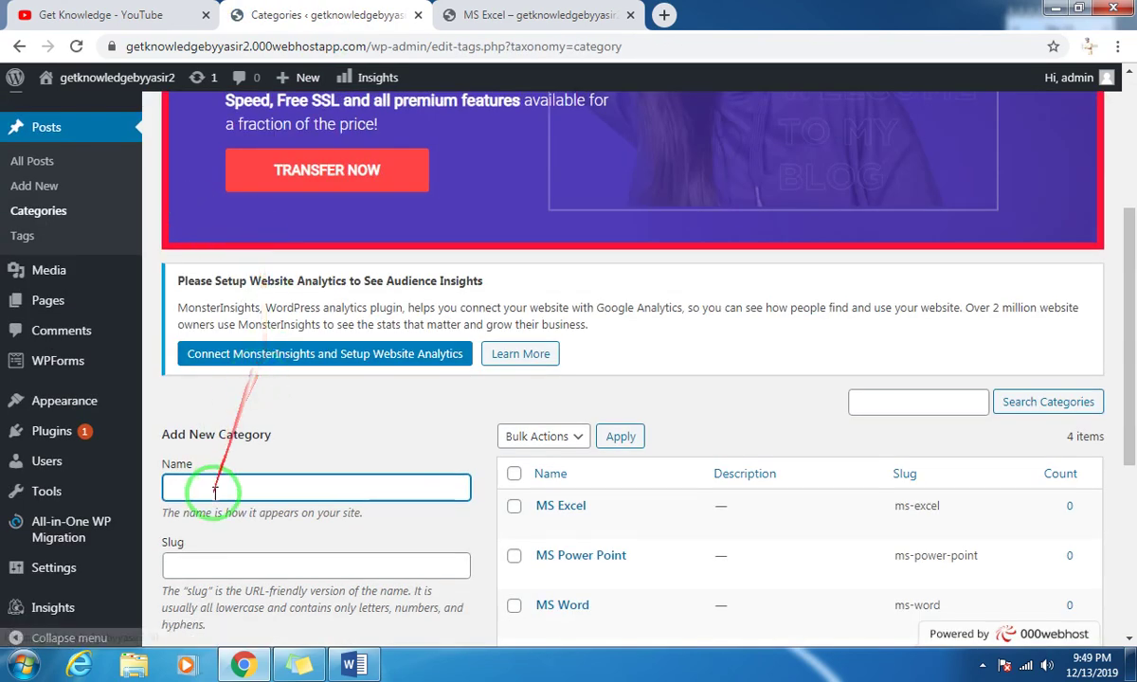
{"action": "left_click", "coordinate": [215, 489]}
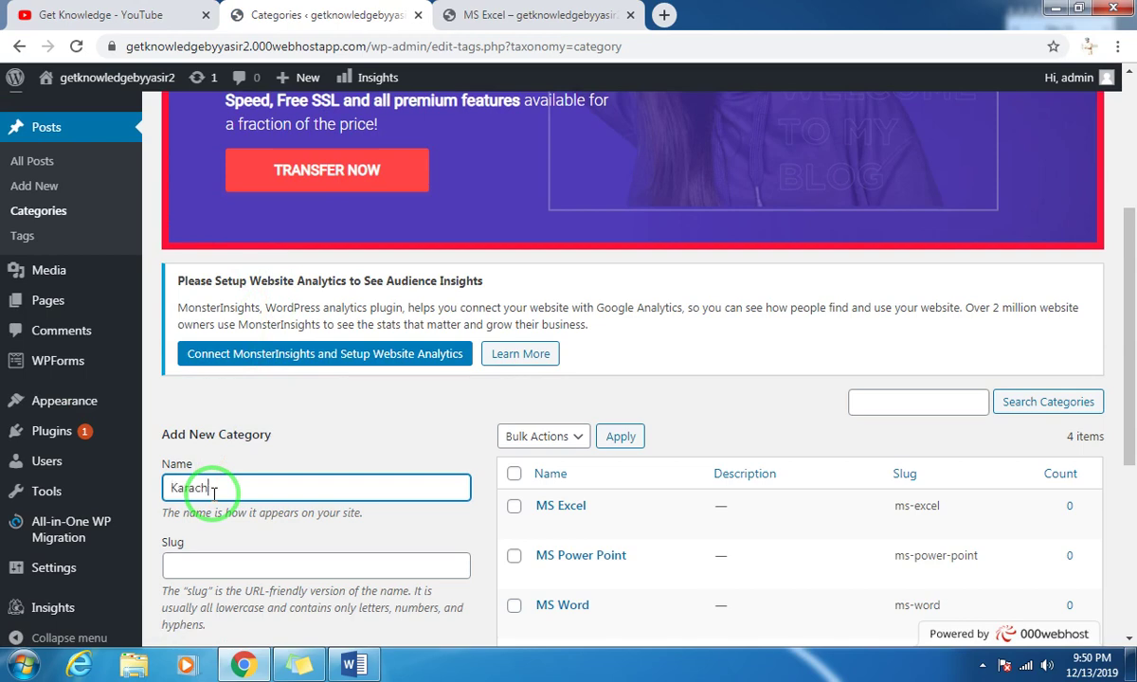
{"action": "scroll", "coordinate": [215, 490], "scroll_direction": "down", "scroll_amount": 4}
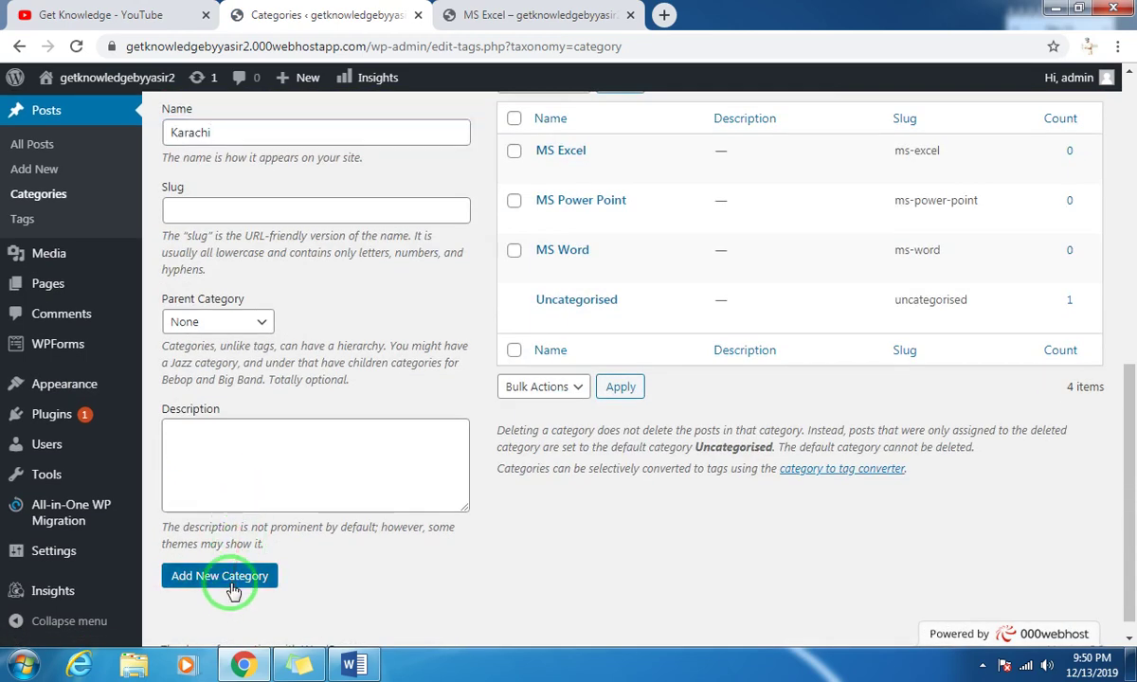
Step: Add two more top-level post categories named Lahore and islamabad
{"action": "left_click", "coordinate": [216, 139]}
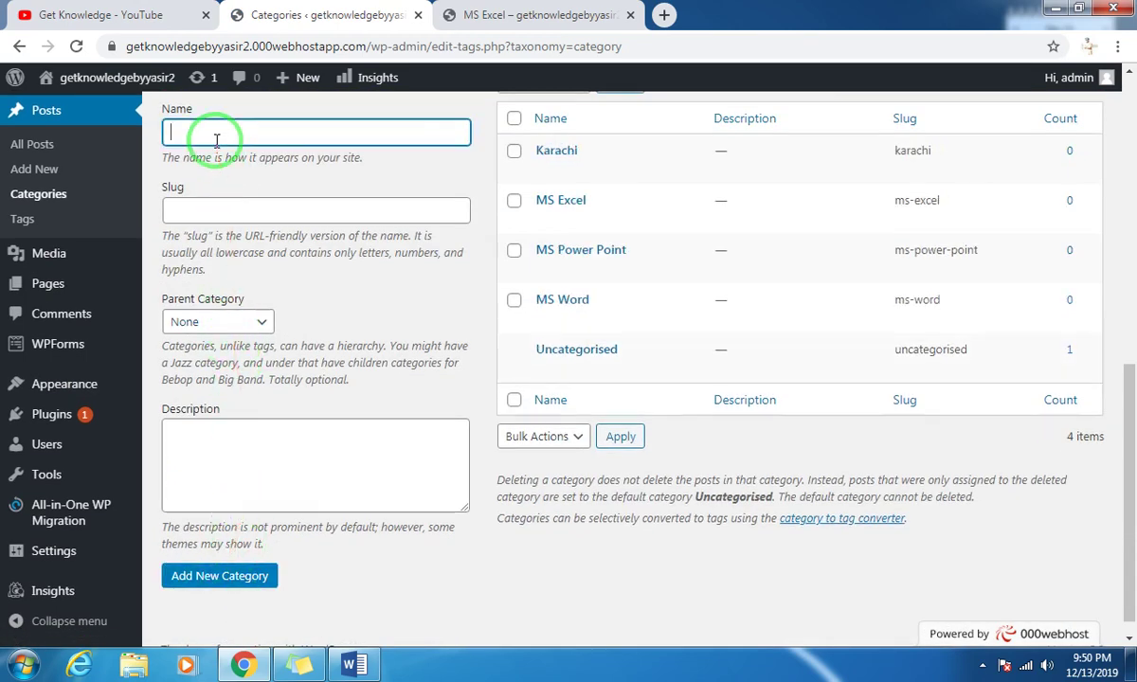
{"action": "type", "text": "Lahore"}
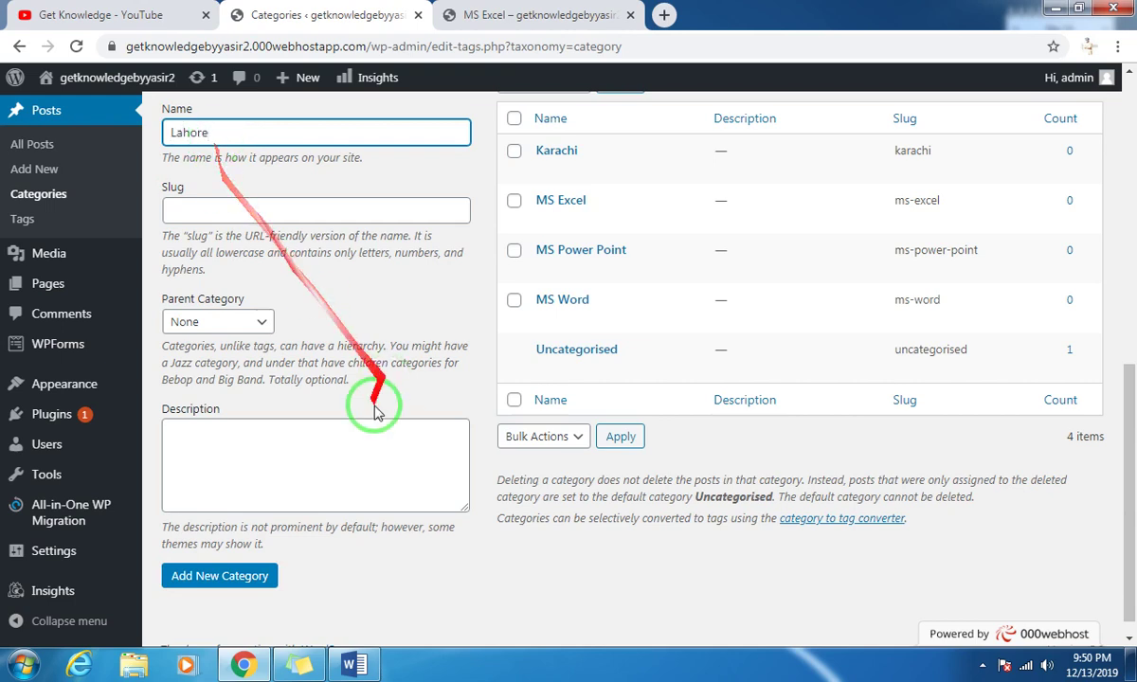
{"action": "left_click", "coordinate": [227, 575]}
{"action": "left_click", "coordinate": [233, 130]}
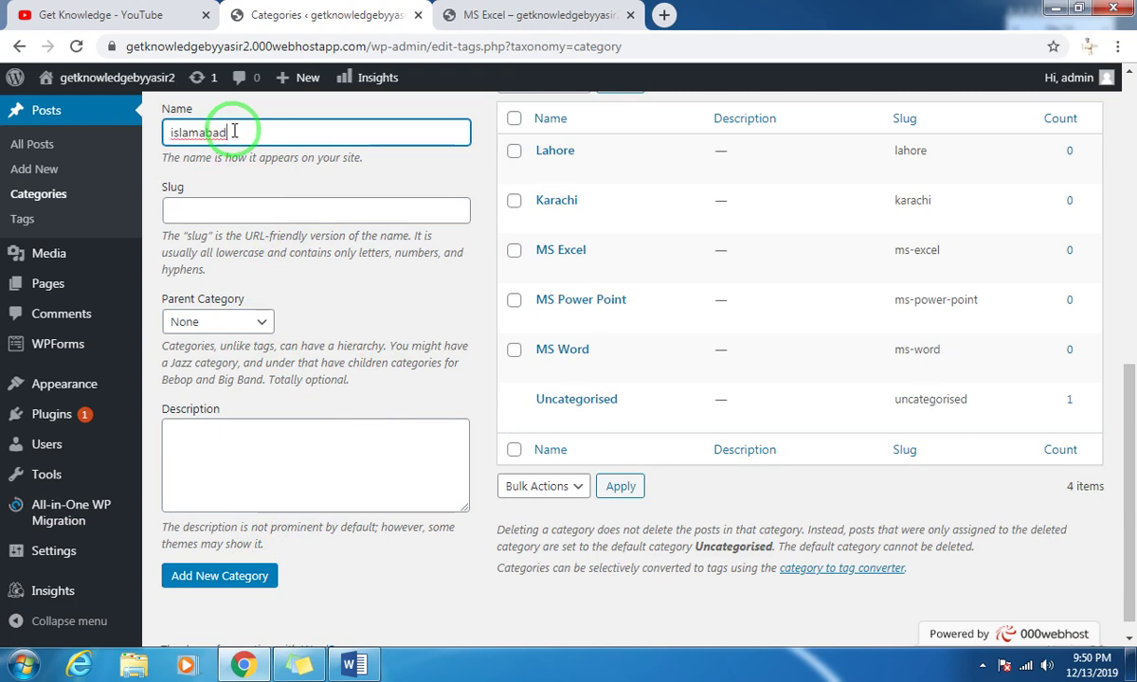
{"action": "left_click", "coordinate": [249, 583]}
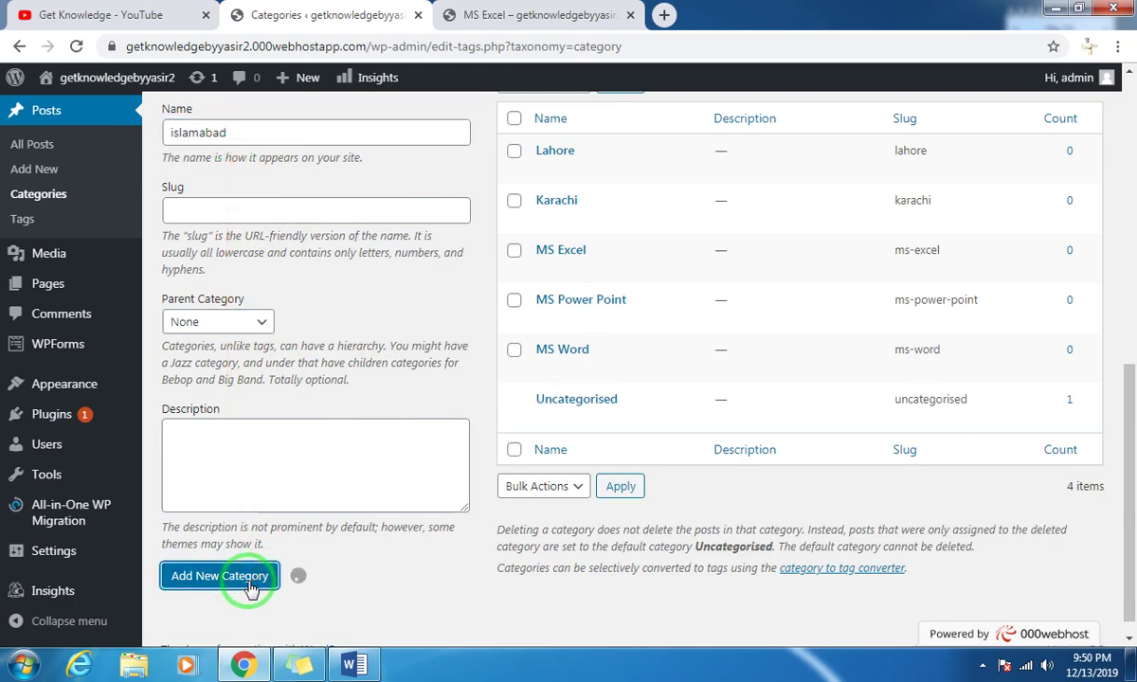
Step: Go from the post categories screen to the site's menu editor
{"action": "scroll", "coordinate": [318, 332], "scroll_direction": "up", "scroll_amount": 3}
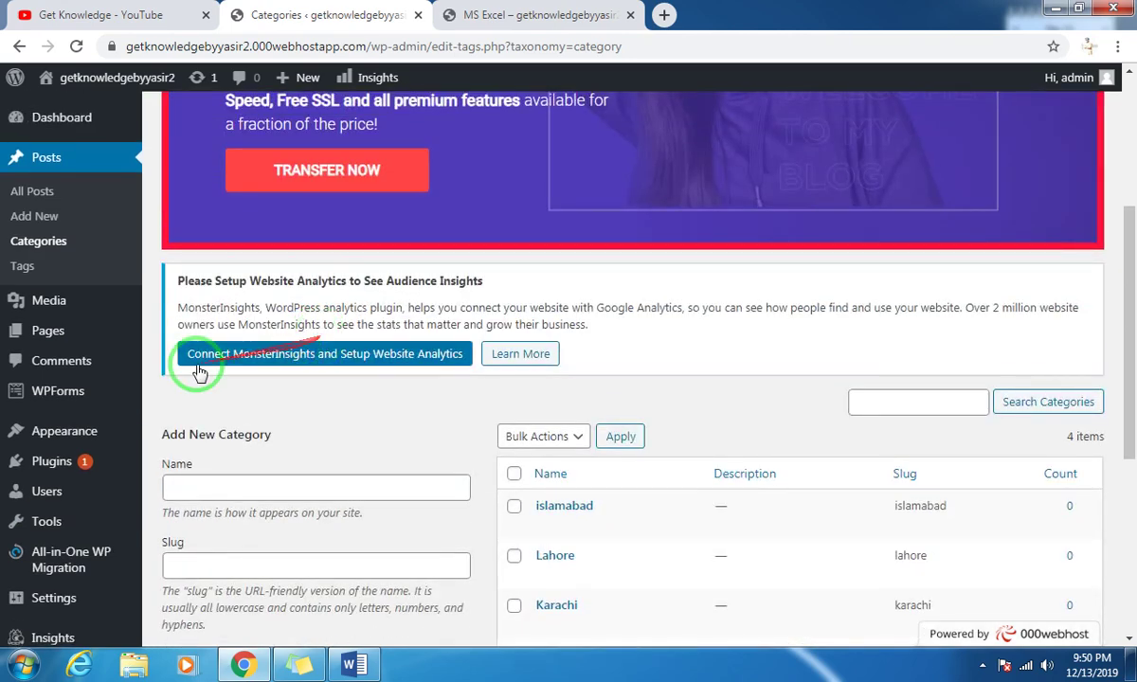
{"action": "scroll", "coordinate": [109, 469], "scroll_direction": "down", "scroll_amount": 1}
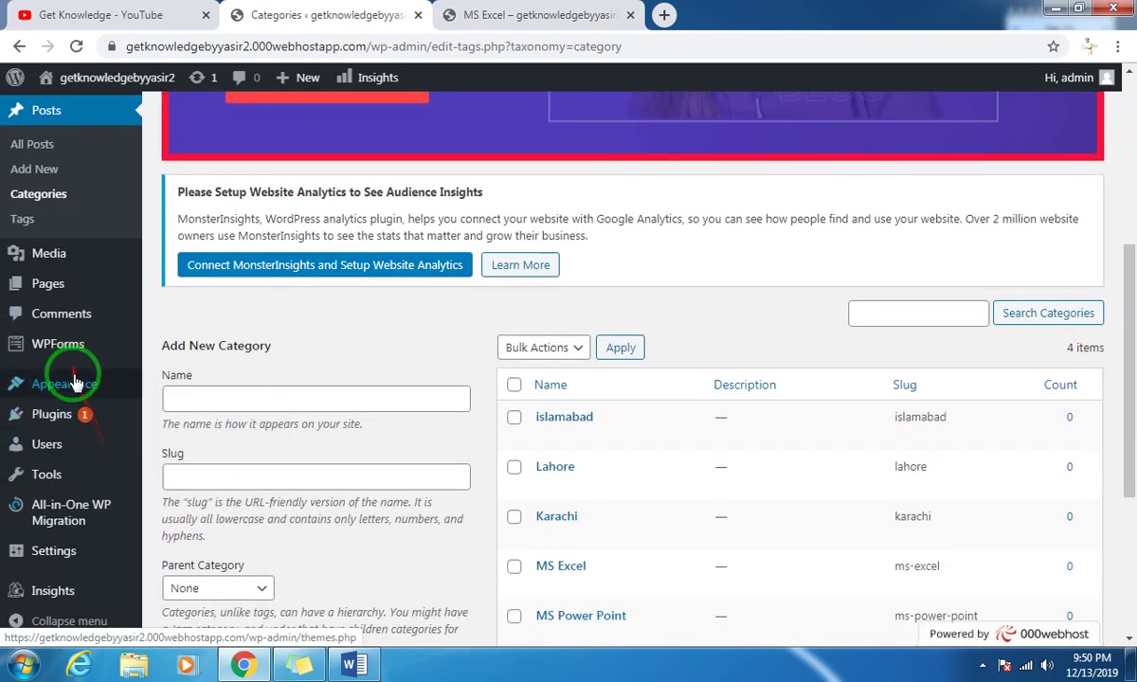
{"action": "mouse_move", "coordinate": [76, 381]}
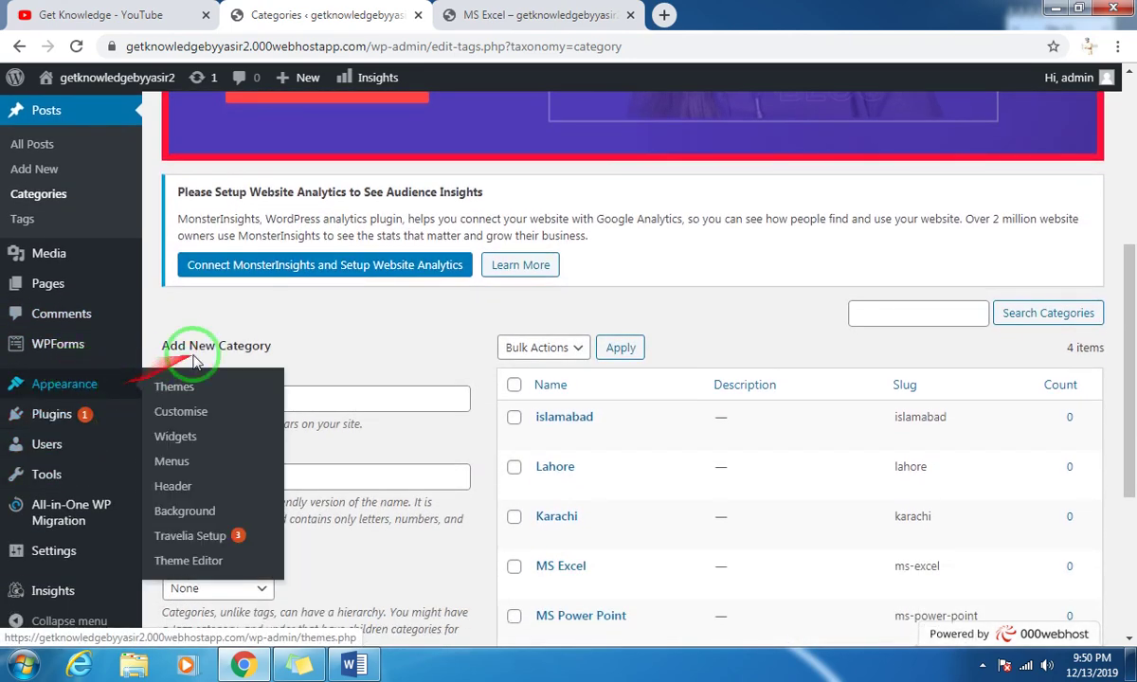
{"action": "left_click", "coordinate": [540, 14]}
{"action": "left_click", "coordinate": [327, 15]}
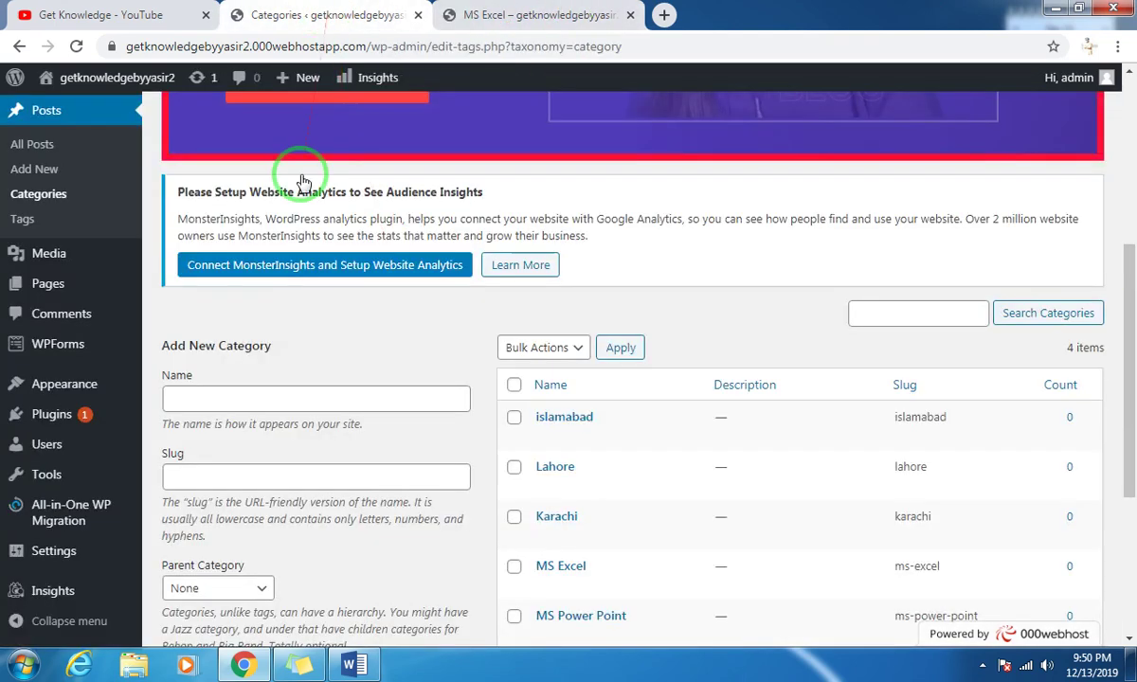
{"action": "scroll", "coordinate": [113, 407], "scroll_direction": "down", "scroll_amount": 3}
{"action": "mouse_move", "coordinate": [92, 388]}
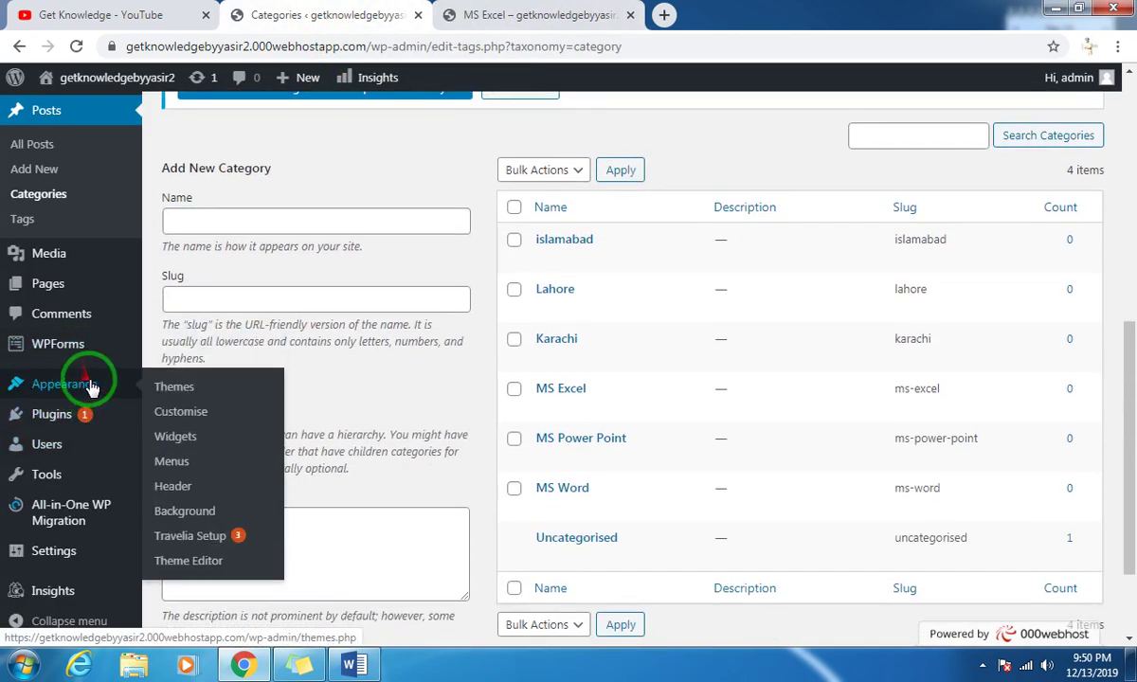
{"action": "left_click", "coordinate": [188, 464]}
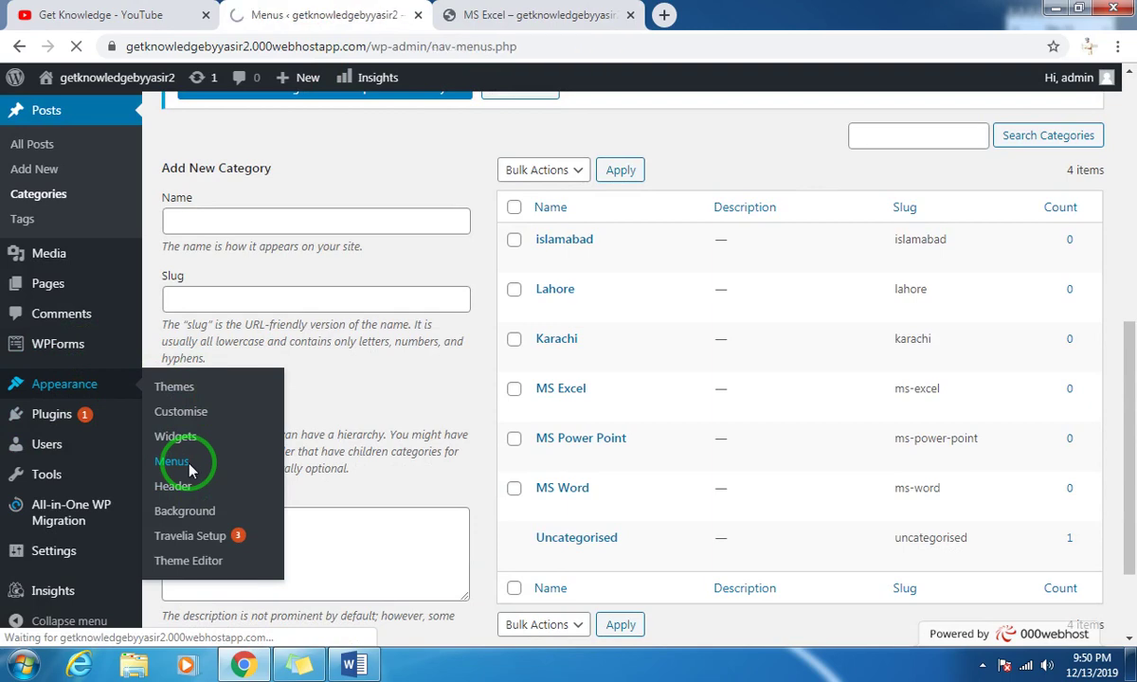
Step: Add the islamabad, Karachi and Lahore categories to the Main Menu from the full category list
{"action": "scroll", "coordinate": [194, 467], "scroll_direction": "down", "scroll_amount": 7}
{"action": "scroll", "coordinate": [199, 469], "scroll_direction": "down", "scroll_amount": 1}
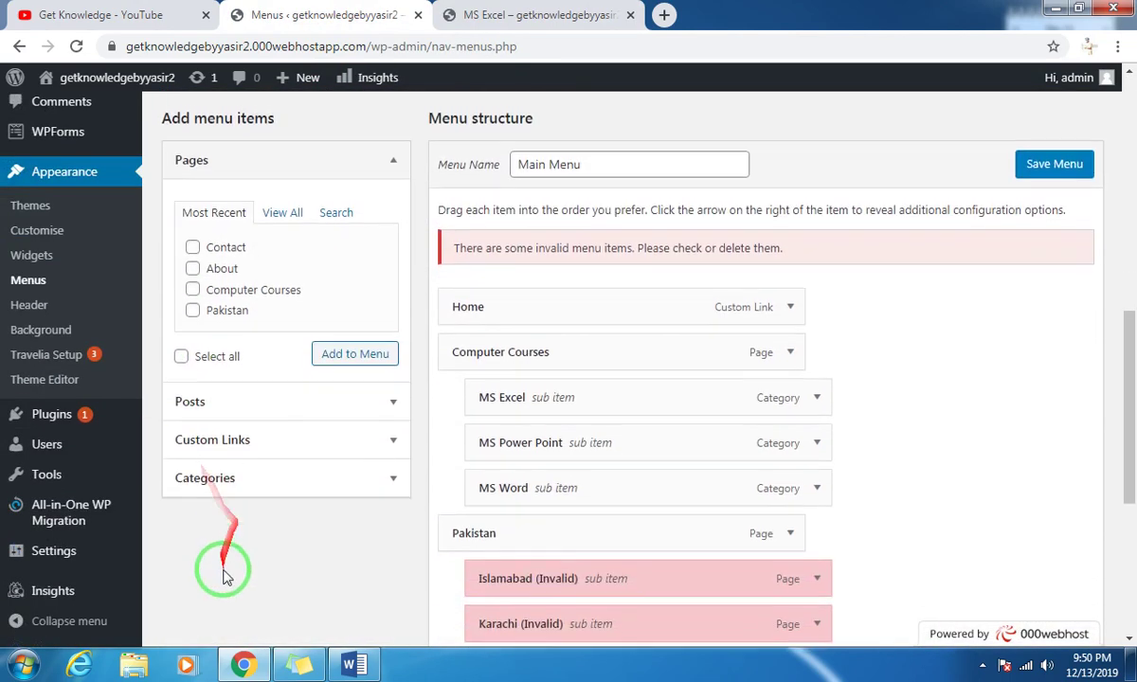
{"action": "left_click", "coordinate": [221, 478]}
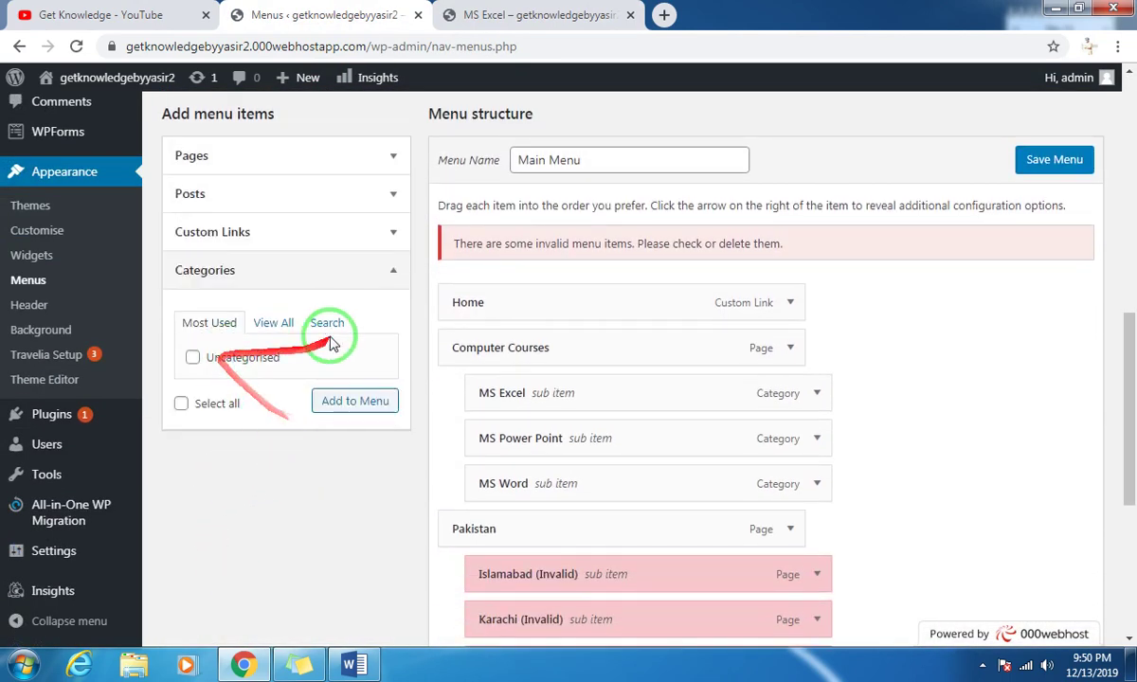
{"action": "left_click", "coordinate": [275, 322]}
{"action": "left_click", "coordinate": [194, 359]}
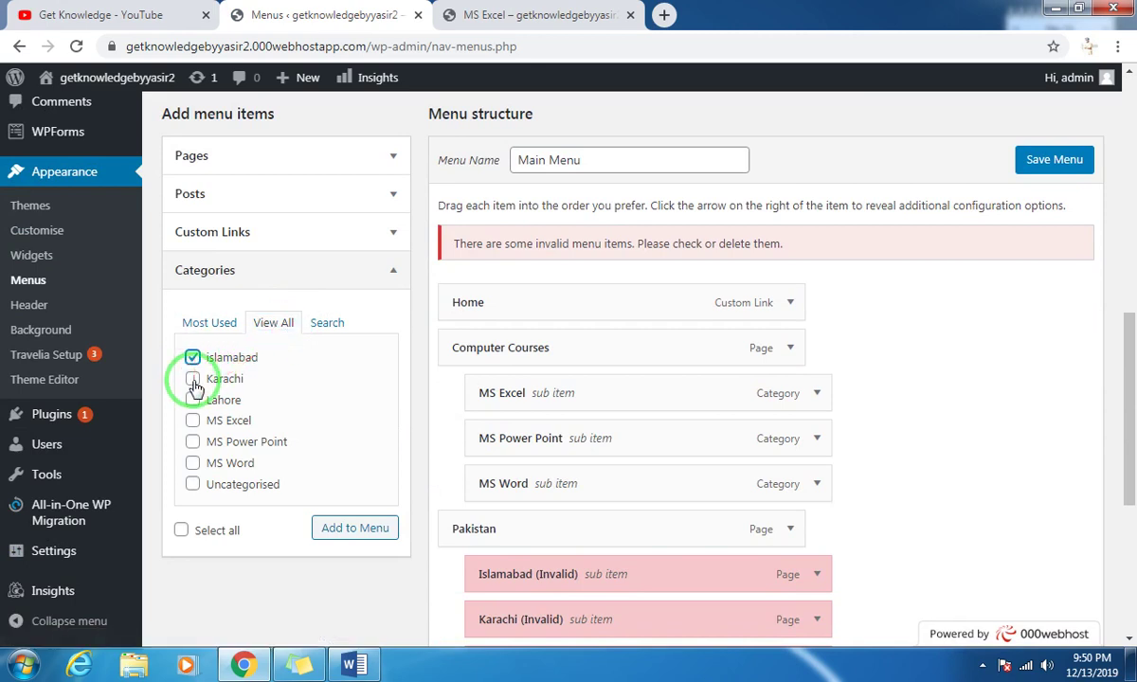
{"action": "left_click", "coordinate": [193, 378]}
{"action": "left_click", "coordinate": [192, 399]}
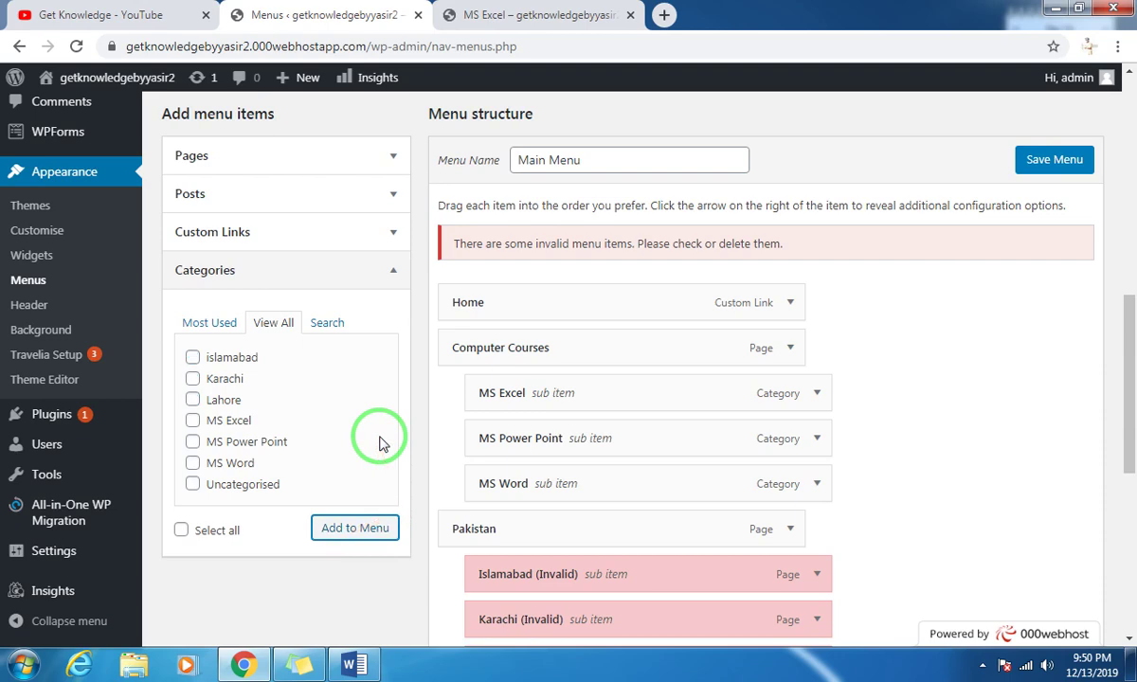
Step: Remove the invalid Islamabad, Karachi and Lahore page items from under Pakistan in the Main Menu
{"action": "scroll", "coordinate": [406, 457], "scroll_direction": "down", "scroll_amount": 3}
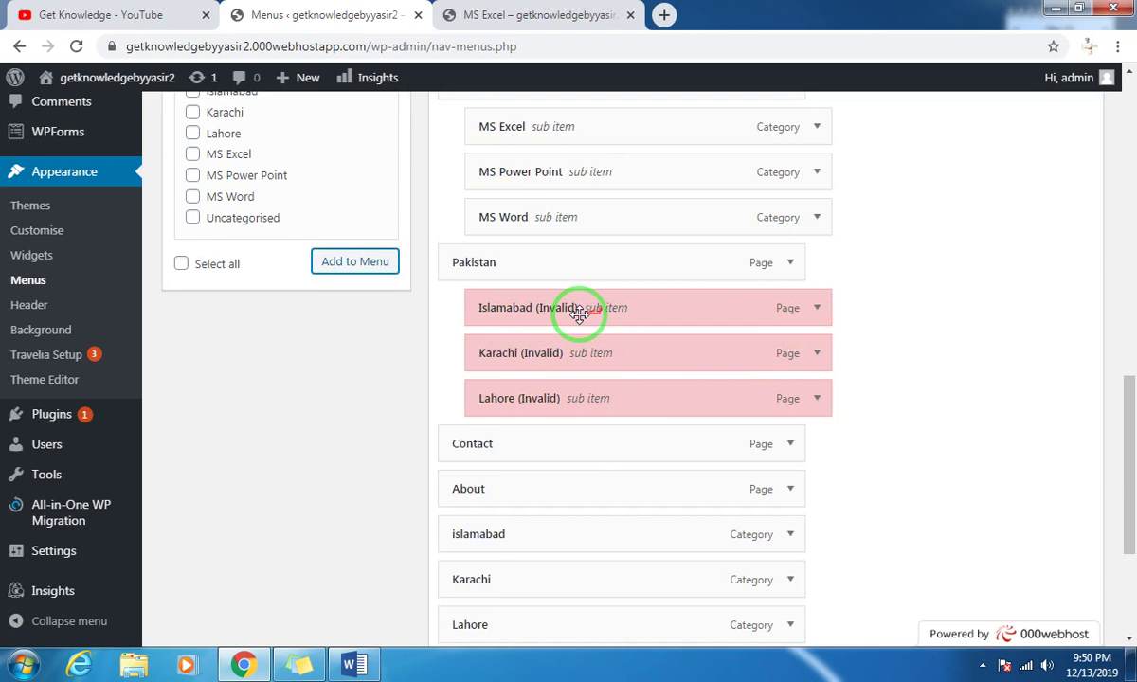
{"action": "left_click", "coordinate": [816, 307]}
{"action": "left_click", "coordinate": [526, 543]}
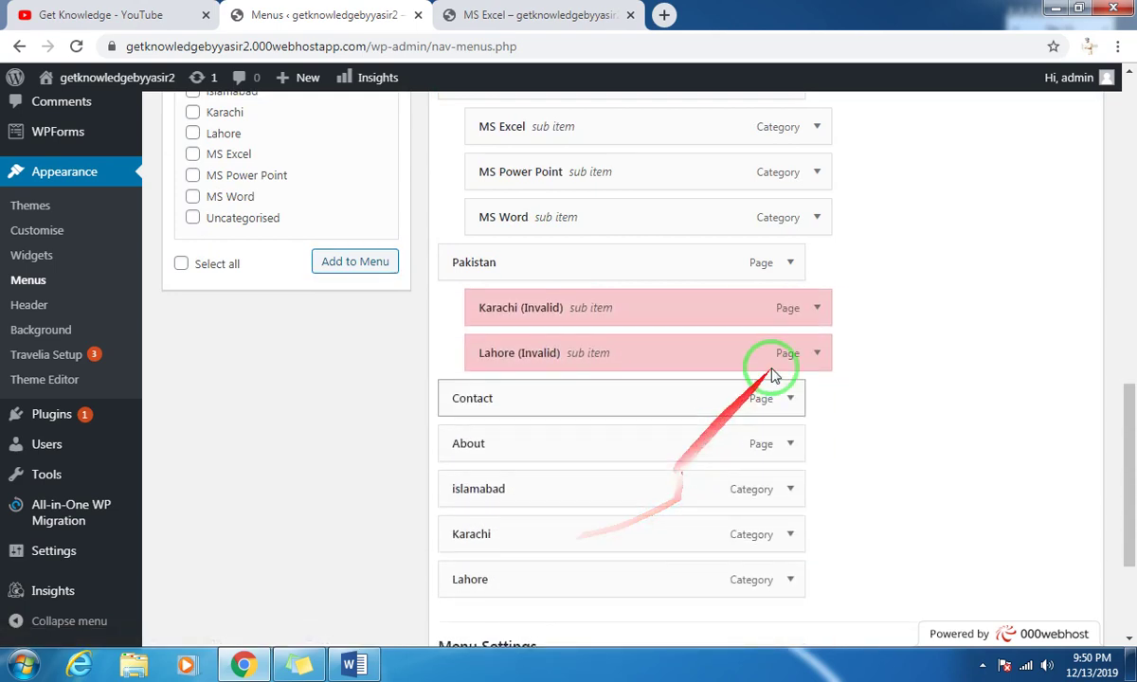
{"action": "left_click", "coordinate": [814, 306]}
{"action": "left_click", "coordinate": [495, 546]}
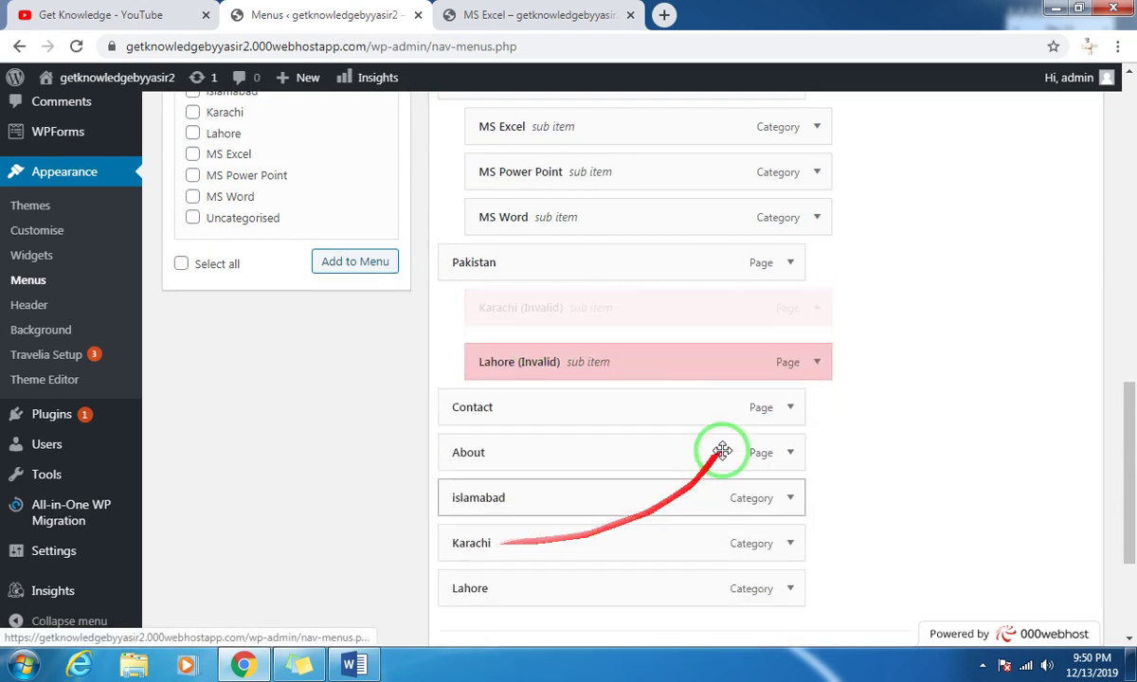
{"action": "left_click", "coordinate": [817, 307]}
{"action": "left_click", "coordinate": [512, 543]}
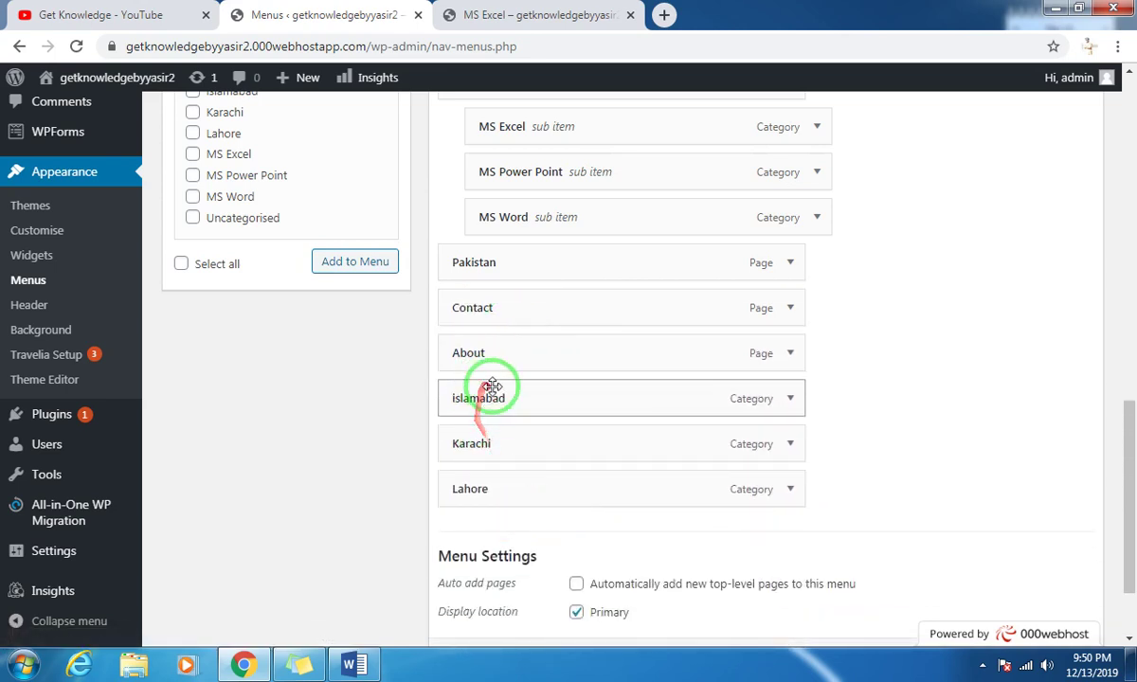
Step: Nest the islamabad, Karachi and Lahore categories as sub items under Pakistan and save the Main Menu
{"action": "left_click_drag", "start_coordinate": [490, 401], "coordinate": [524, 319]}
{"action": "left_click_drag", "start_coordinate": [494, 444], "coordinate": [513, 358]}
{"action": "left_click_drag", "start_coordinate": [479, 501], "coordinate": [509, 406]}
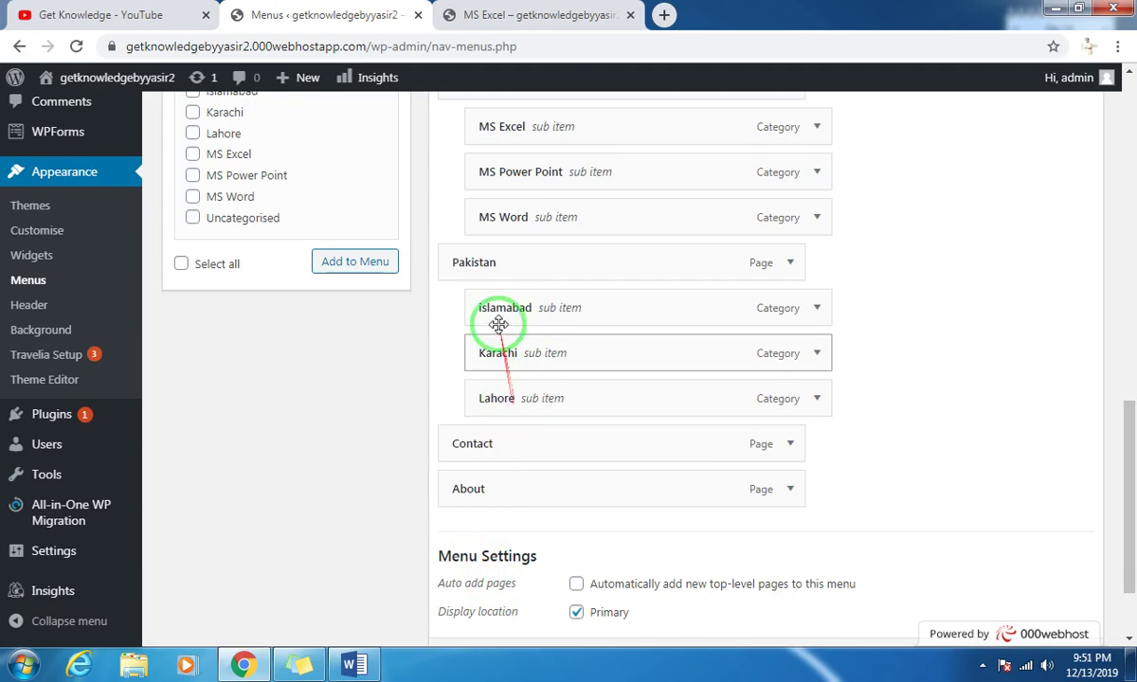
{"action": "scroll", "coordinate": [501, 325], "scroll_direction": "up", "scroll_amount": 3}
{"action": "scroll", "coordinate": [505, 514], "scroll_direction": "down", "scroll_amount": 2}
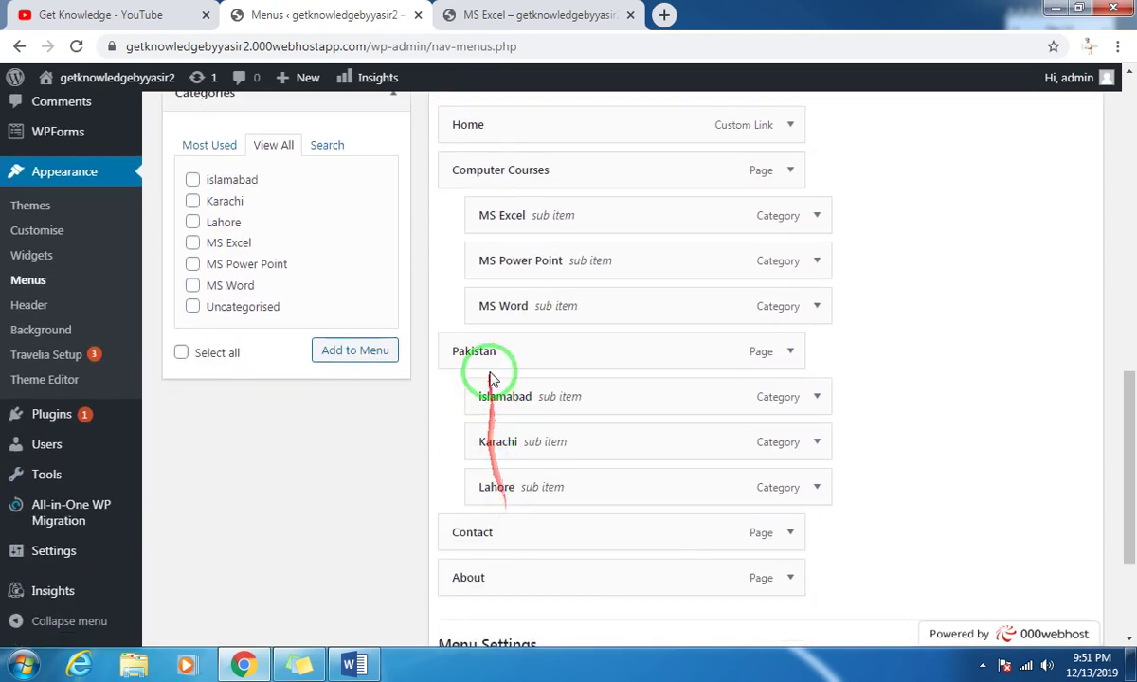
{"action": "scroll", "coordinate": [515, 457], "scroll_direction": "up", "scroll_amount": 1}
{"action": "scroll", "coordinate": [505, 349], "scroll_direction": "up", "scroll_amount": 3}
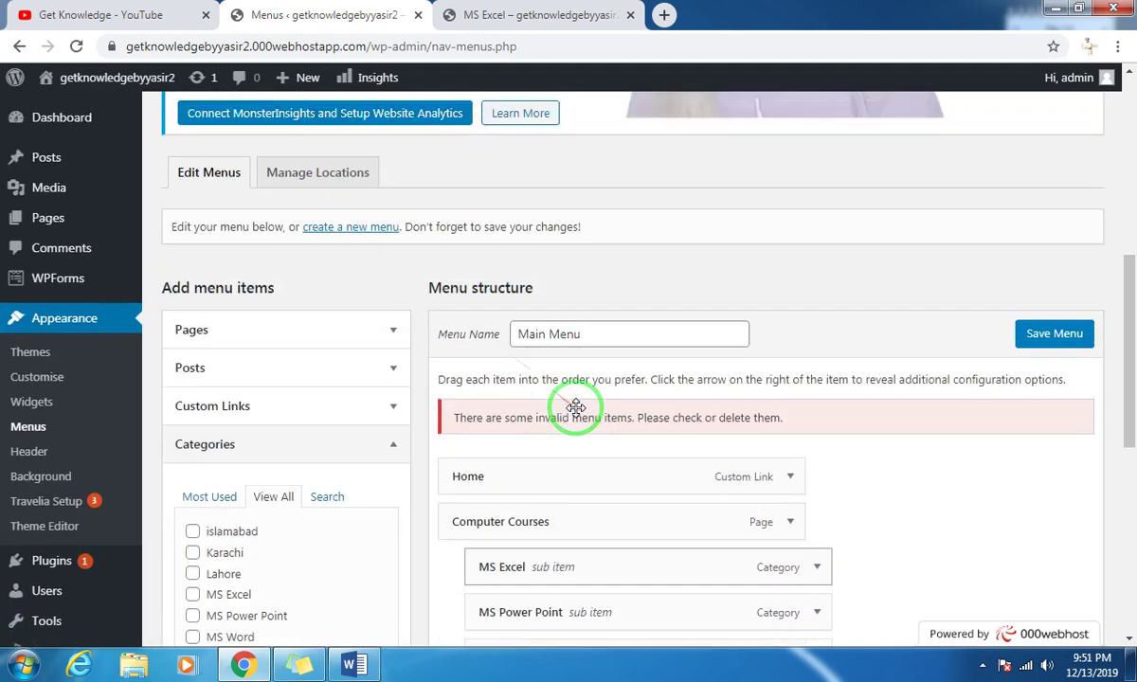
{"action": "left_click", "coordinate": [1057, 340]}
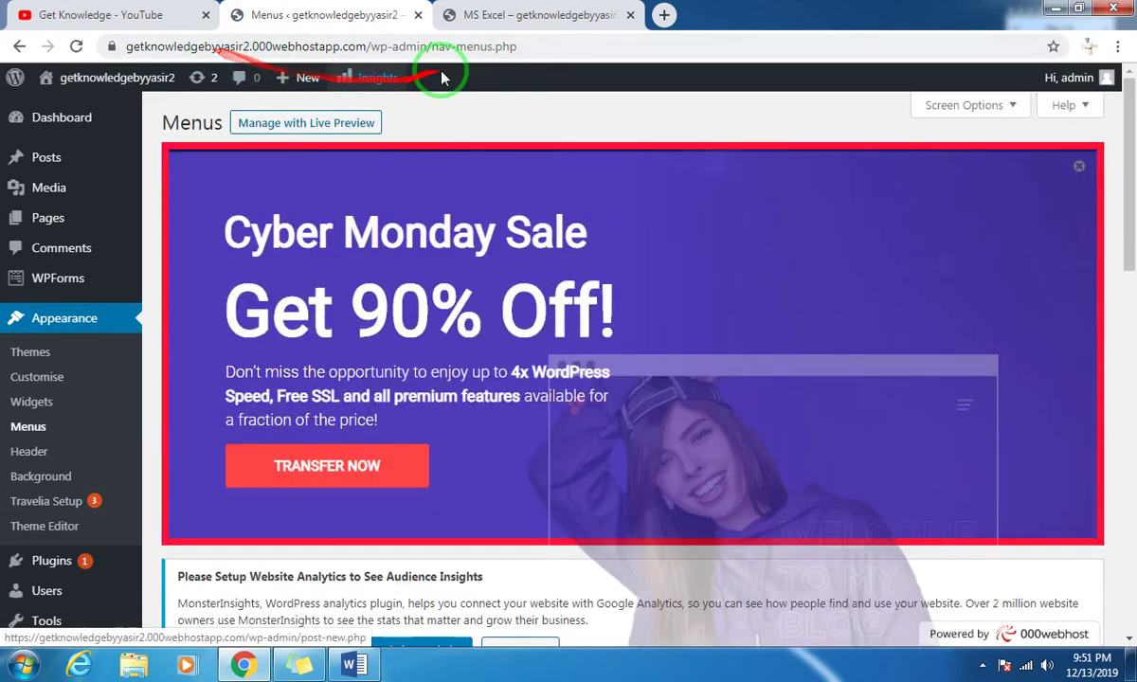
Step: Reload the live site and check the submenu under Pakistan
{"action": "left_click", "coordinate": [535, 15]}
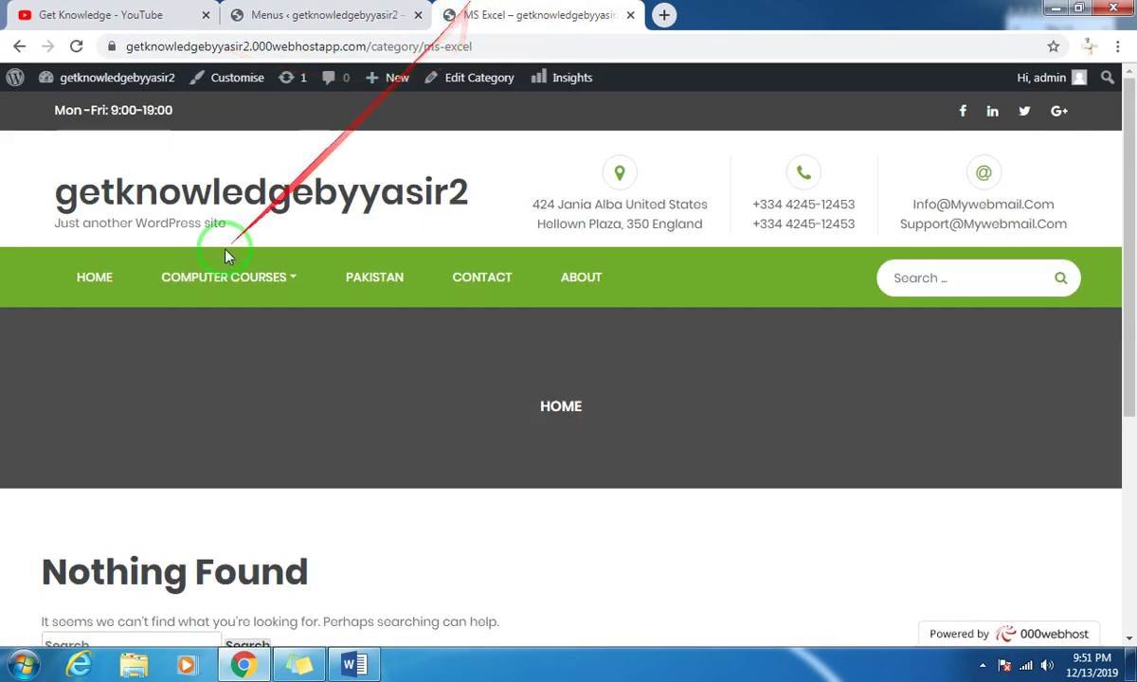
{"action": "left_click", "coordinate": [75, 45]}
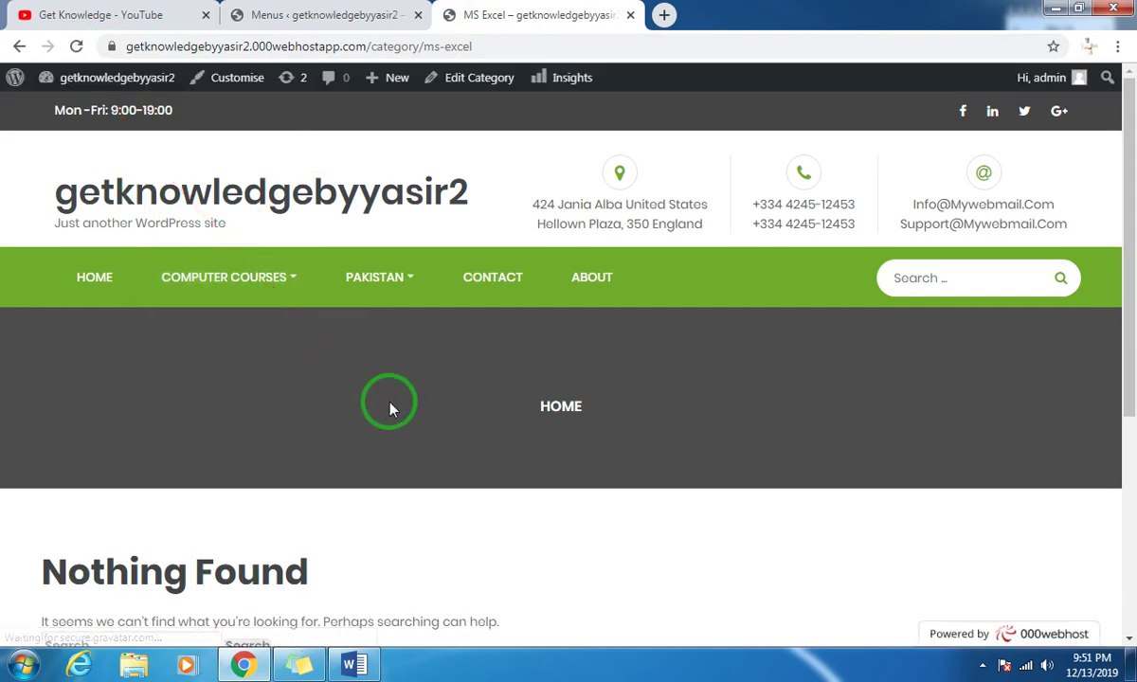
{"action": "mouse_move", "coordinate": [410, 284]}
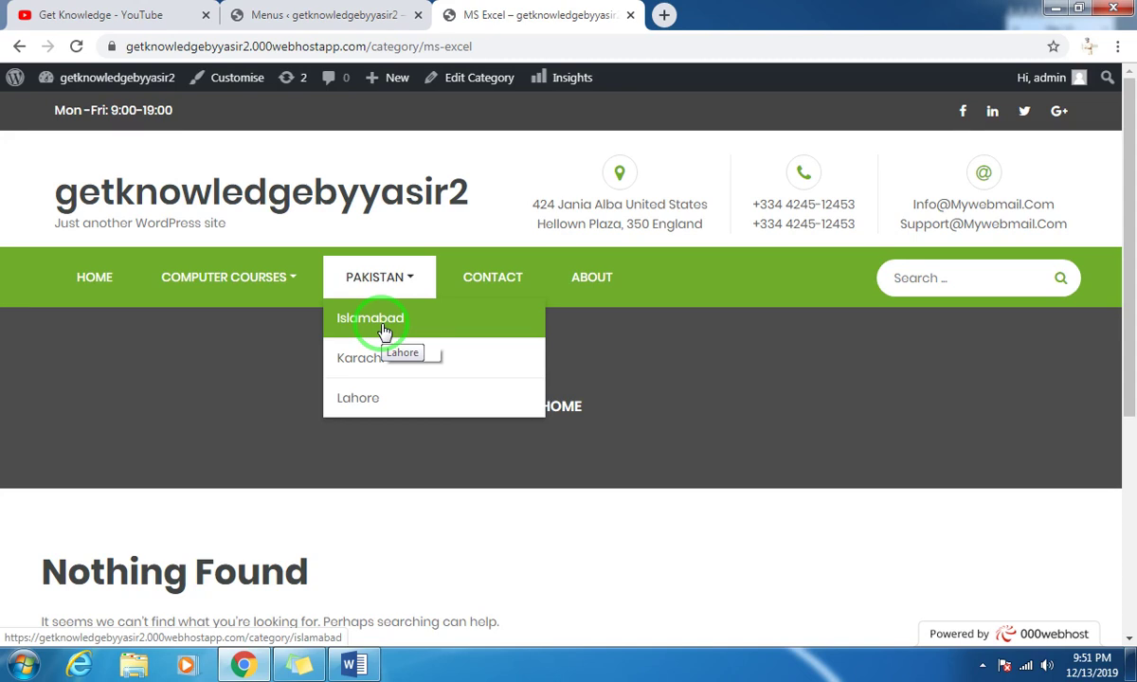
Step: Open the MS Power Point category from the Computer Courses submenu and examine the category slug in its page address
{"action": "mouse_move", "coordinate": [287, 280]}
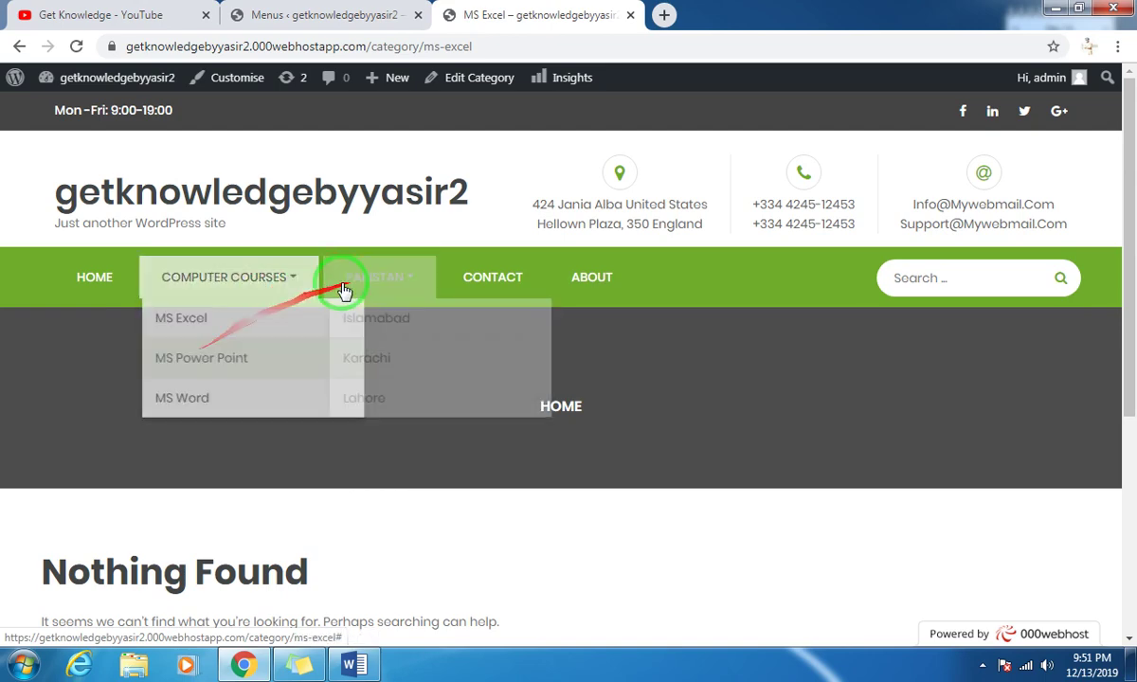
{"action": "left_click", "coordinate": [198, 360]}
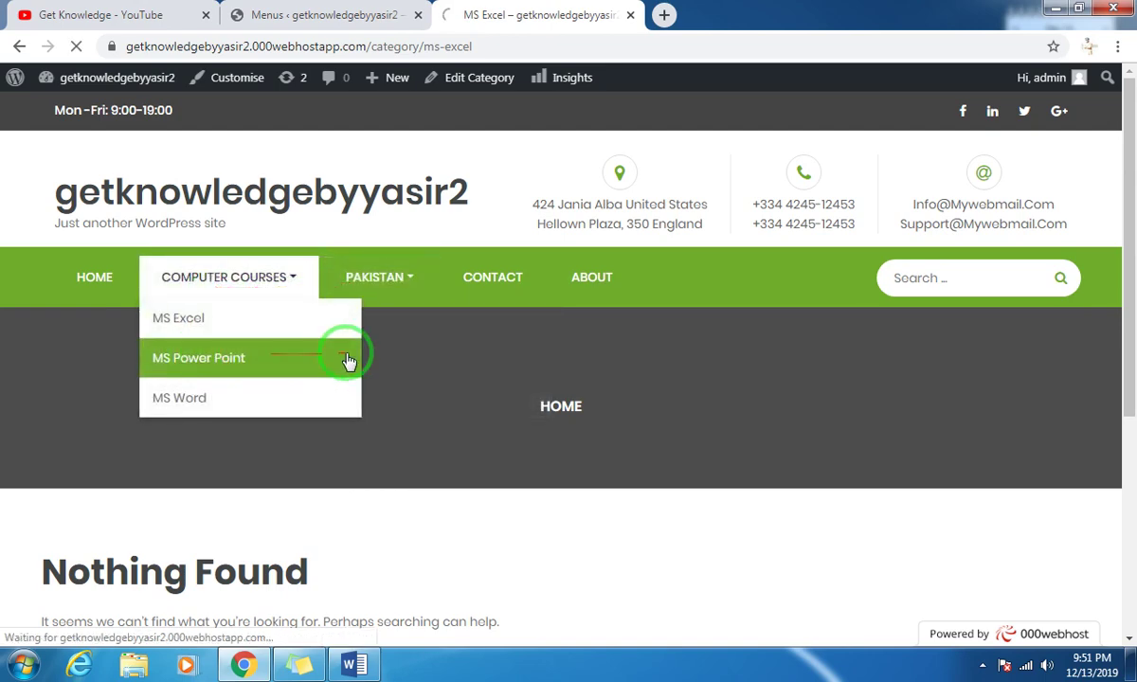
{"action": "scroll", "coordinate": [351, 450], "scroll_direction": "down", "scroll_amount": 3}
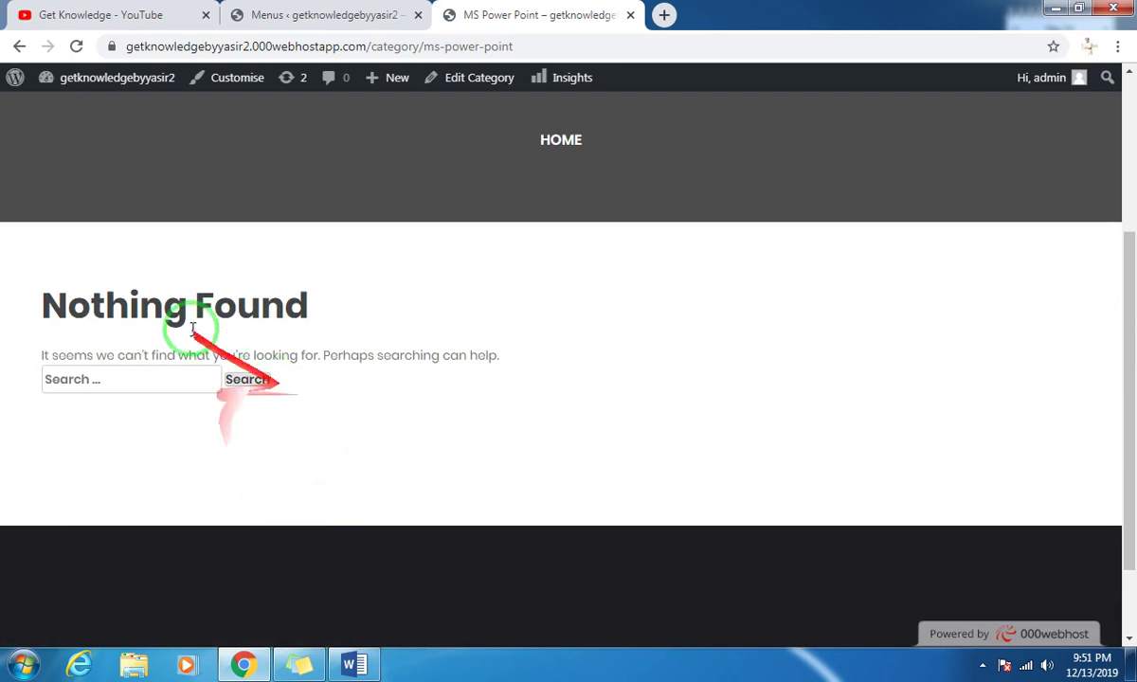
{"action": "scroll", "coordinate": [318, 318], "scroll_direction": "up", "scroll_amount": 3}
{"action": "left_click_drag", "start_coordinate": [513, 47], "coordinate": [348, 50]}
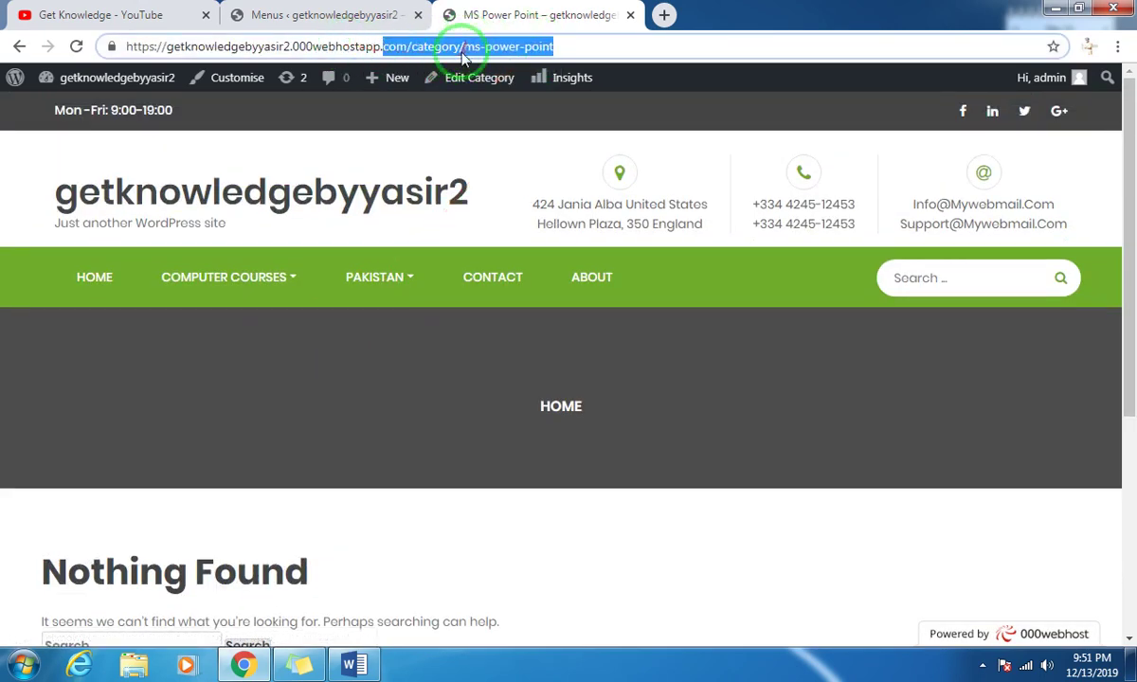
{"action": "left_click_drag", "start_coordinate": [552, 47], "coordinate": [465, 47]}
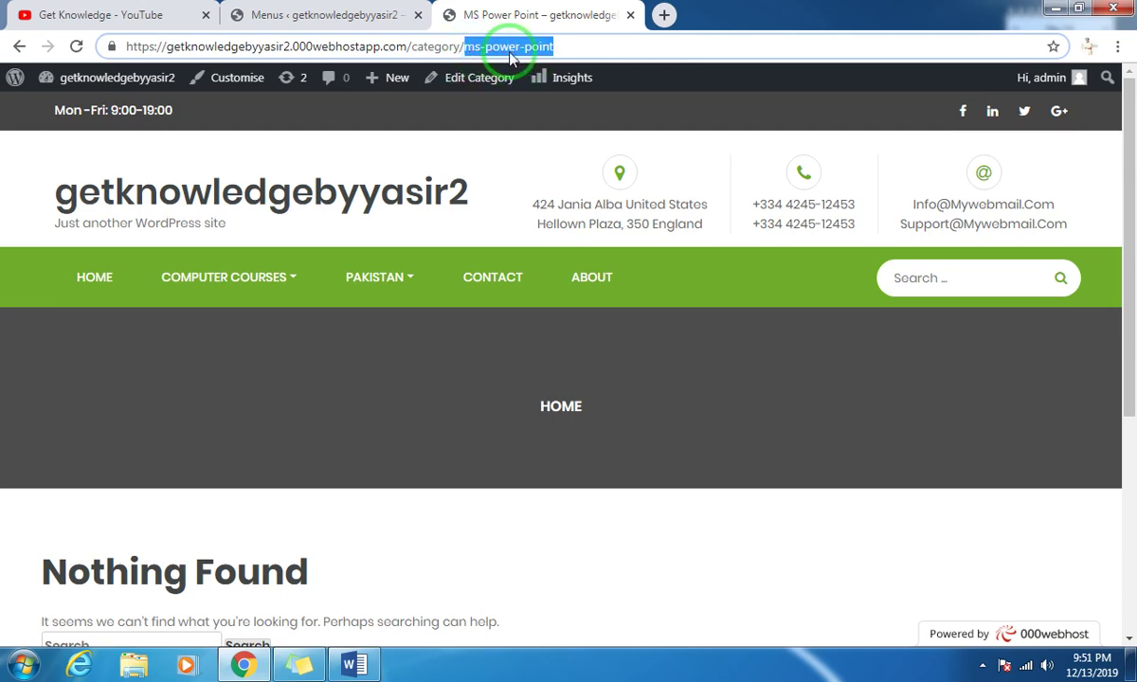
{"action": "left_click_drag", "start_coordinate": [554, 54], "coordinate": [533, 55]}
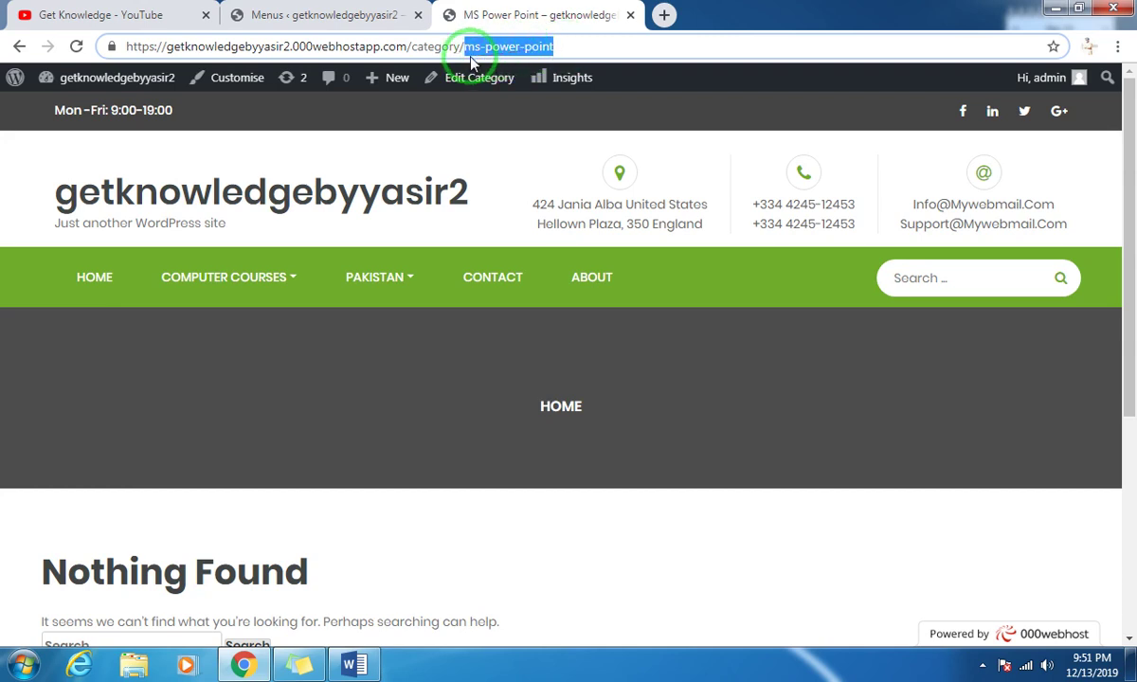
Step: Open the Karachi and MS Word category pages from the site menu and check their category addresses
{"action": "mouse_move", "coordinate": [373, 289]}
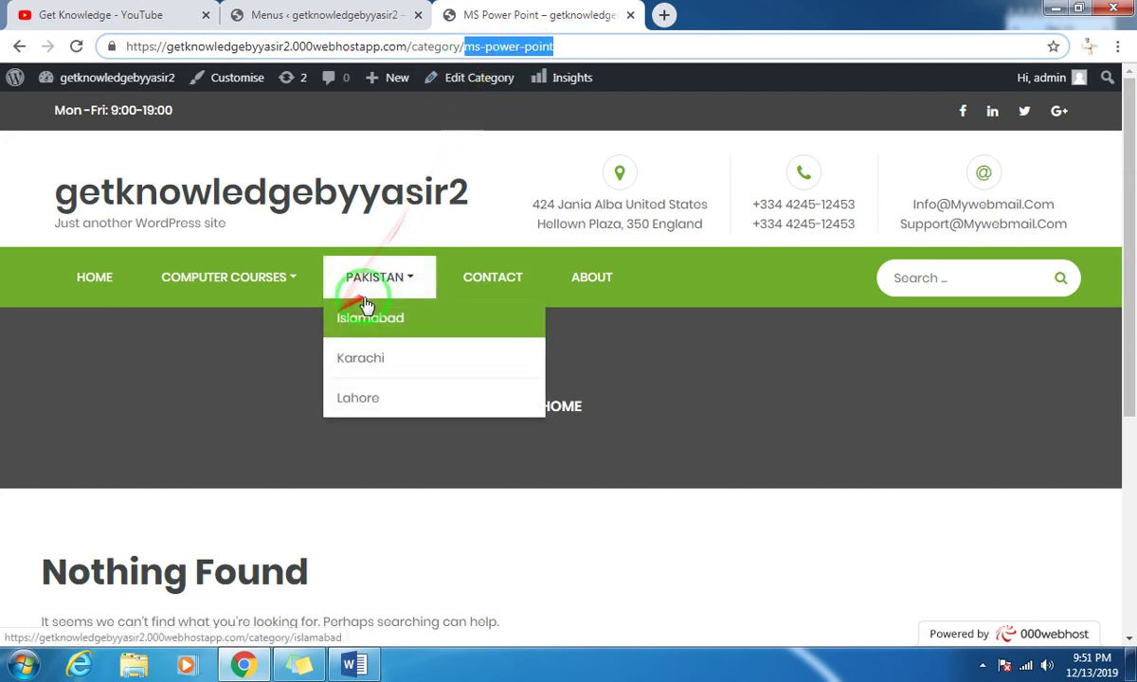
{"action": "left_click", "coordinate": [369, 357]}
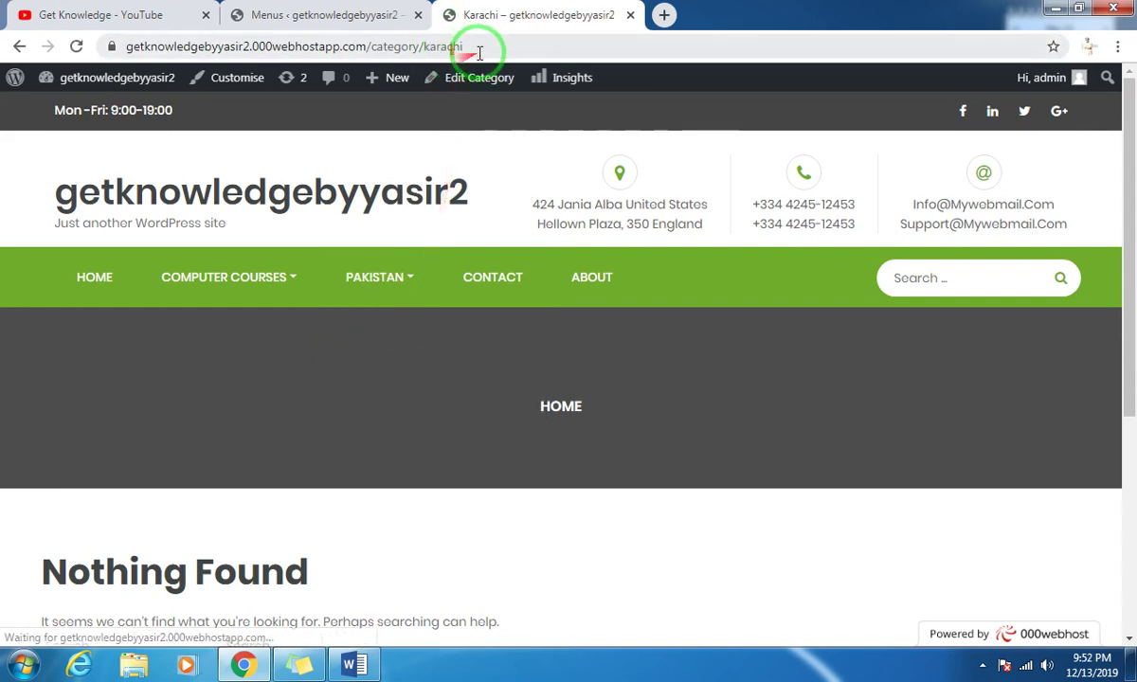
{"action": "mouse_move", "coordinate": [272, 295]}
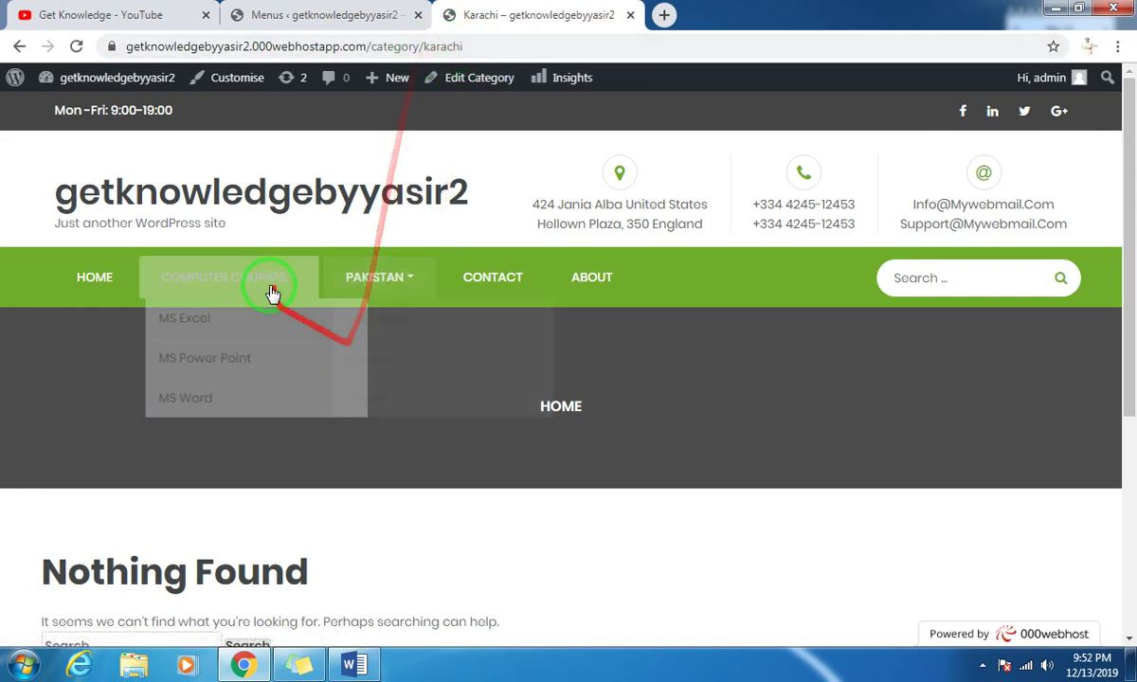
{"action": "left_click", "coordinate": [190, 405]}
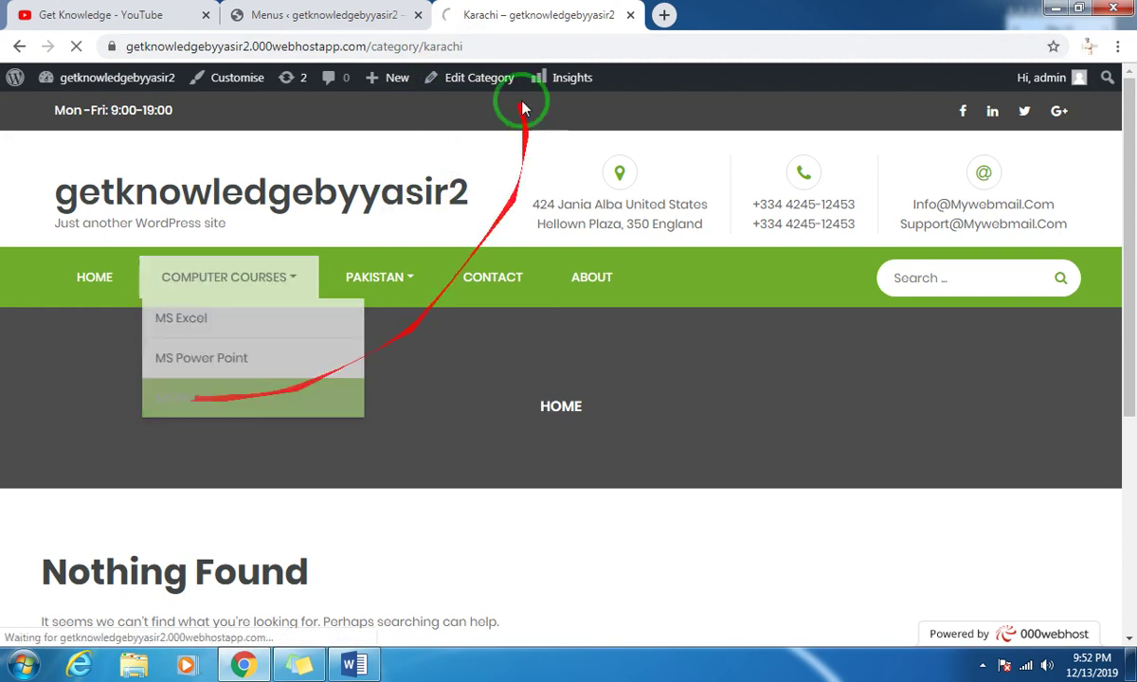
{"action": "left_click_drag", "start_coordinate": [480, 45], "coordinate": [419, 50]}
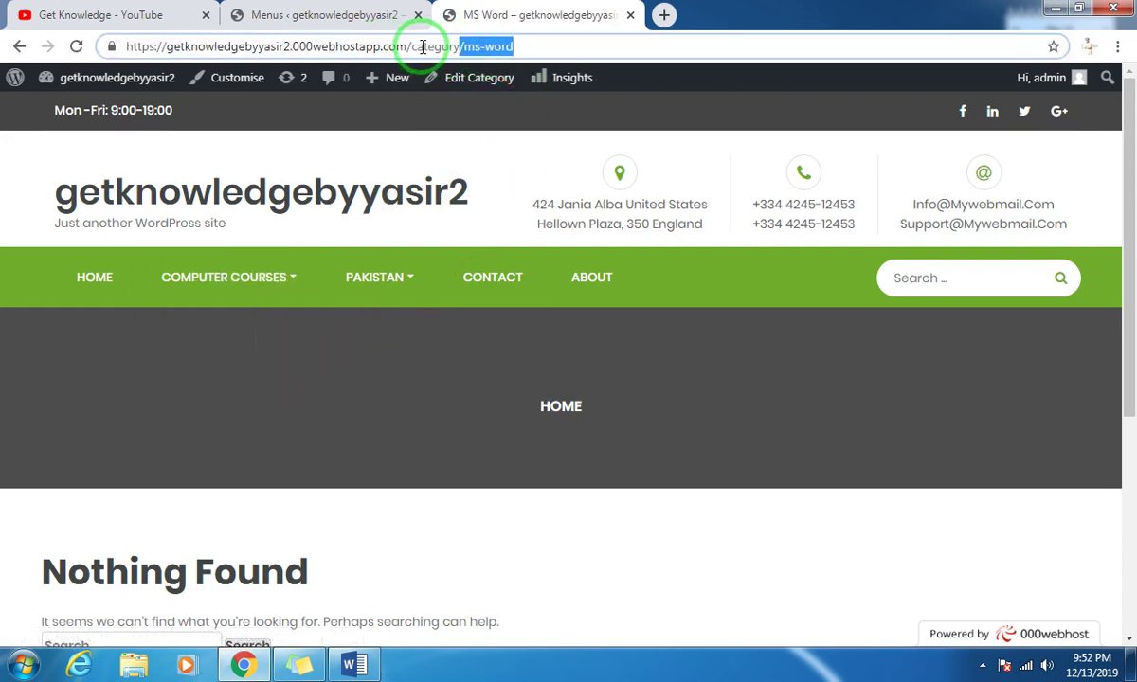
{"action": "mouse_move", "coordinate": [289, 315]}
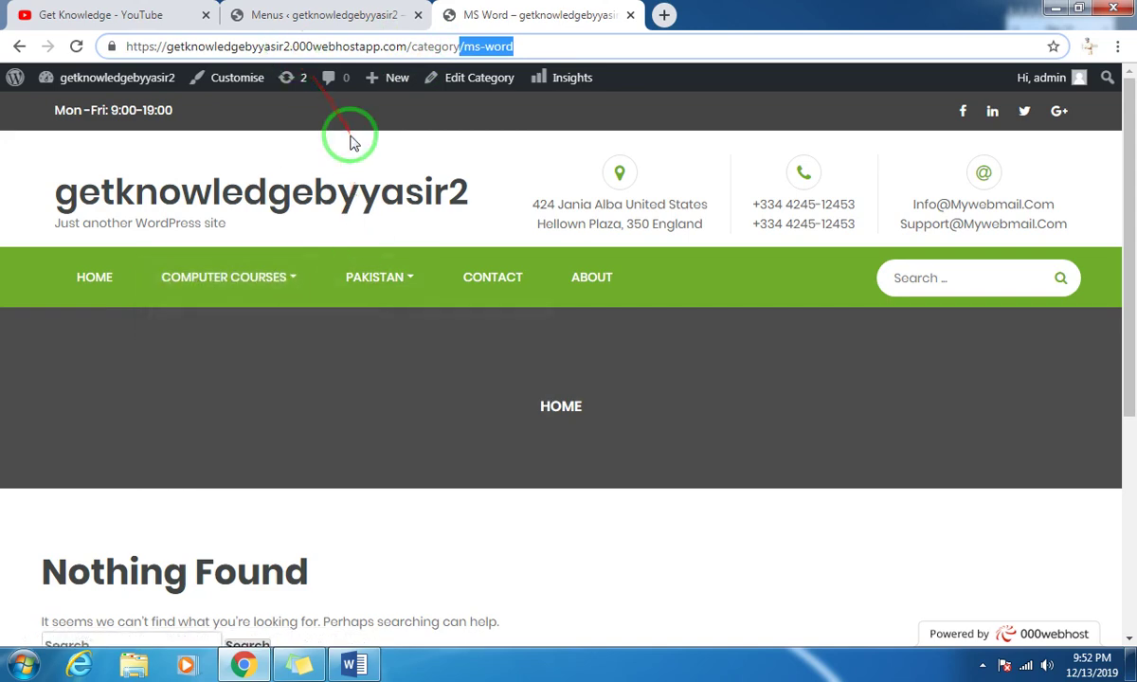
Step: Switch to the Get Knowledge YouTube channel page and go to its subscribe option
{"action": "left_click", "coordinate": [163, 15]}
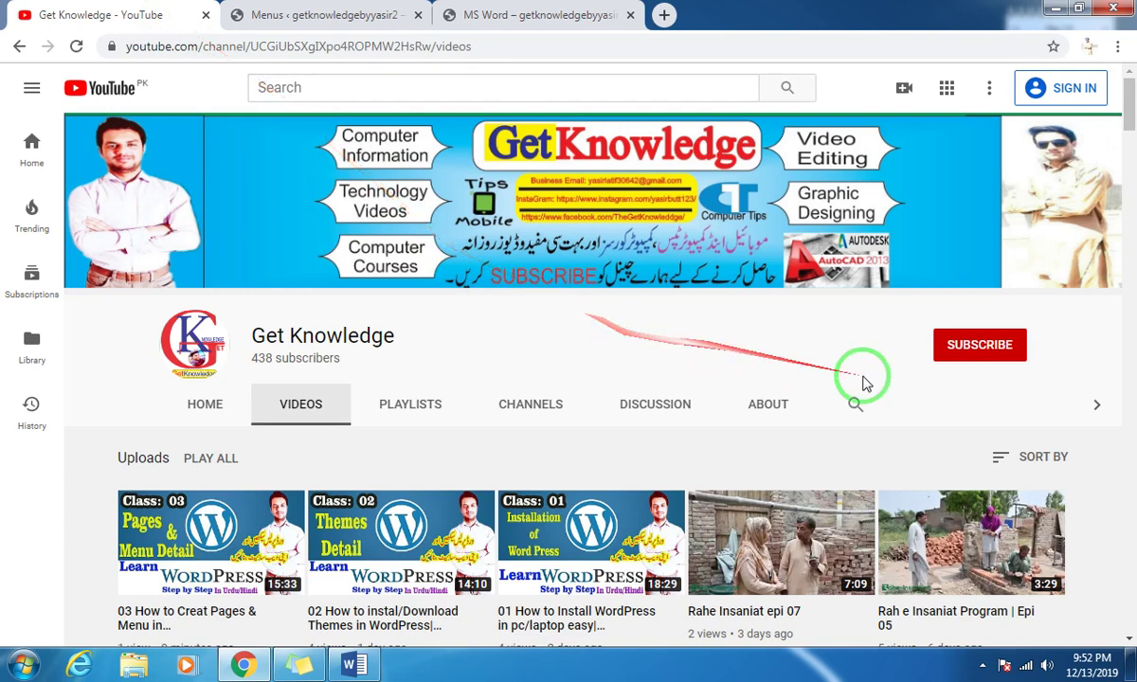
{"action": "left_click", "coordinate": [957, 350]}
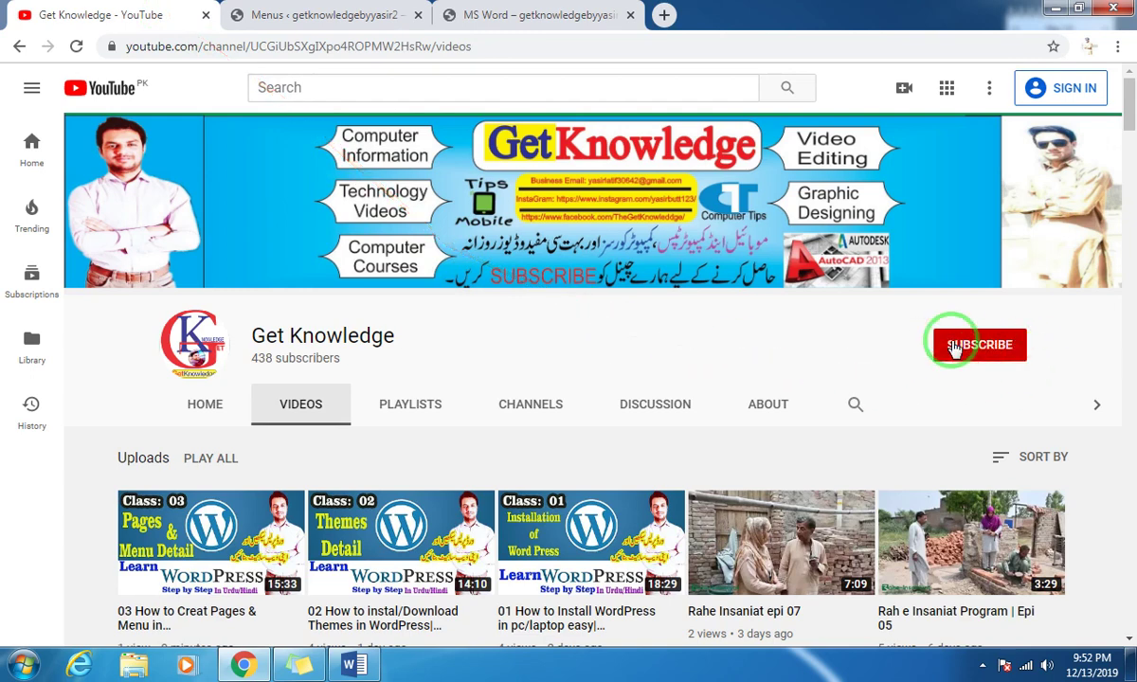